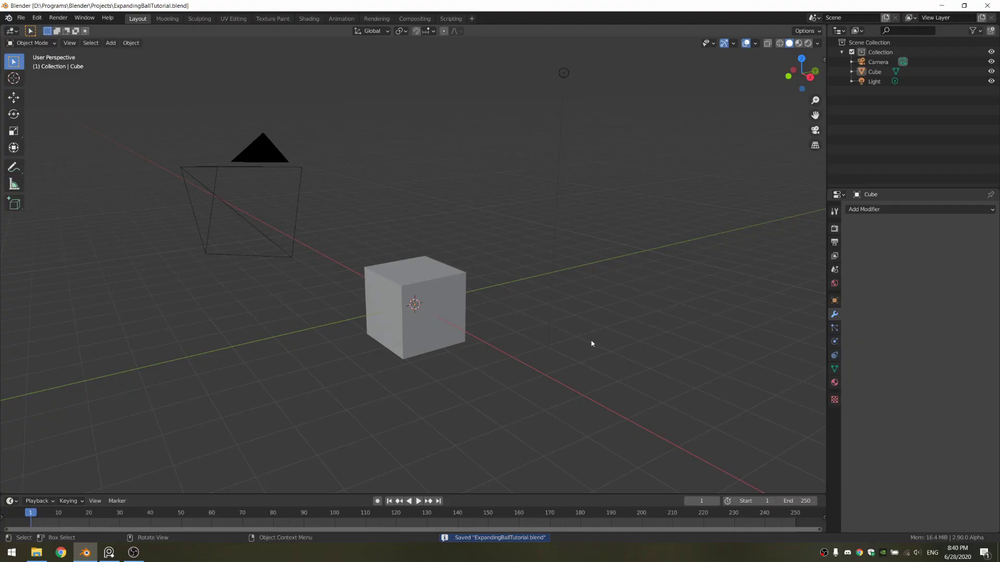
- Delete all default objects in the scene and add a new cube mesh at the origin
{"action": "key", "text": "a"}
{"action": "key", "text": "x"}
{"action": "left_click", "coordinate": [591, 341]}
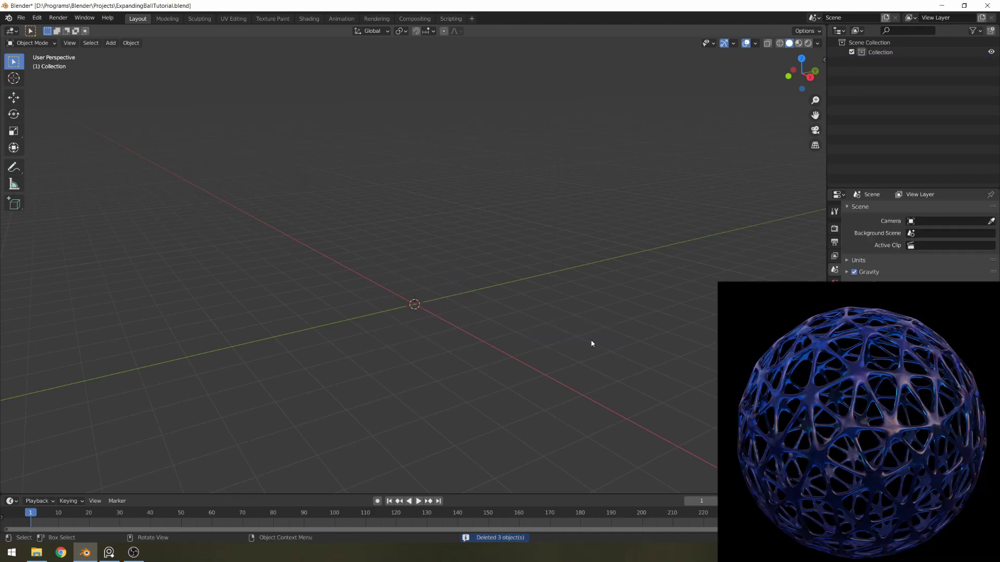
{"action": "key", "text": "shift+a"}
{"action": "left_click", "coordinate": [645, 349]}
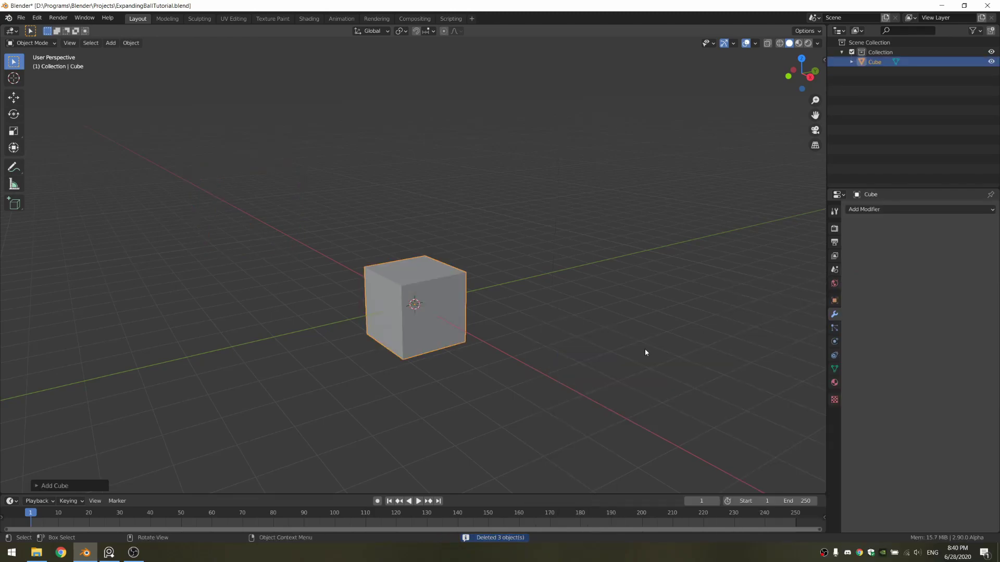
- Add a Subdivision Surface modifier to the cube with both viewport and render levels set to 4
{"action": "key", "text": "ctrl+4"}
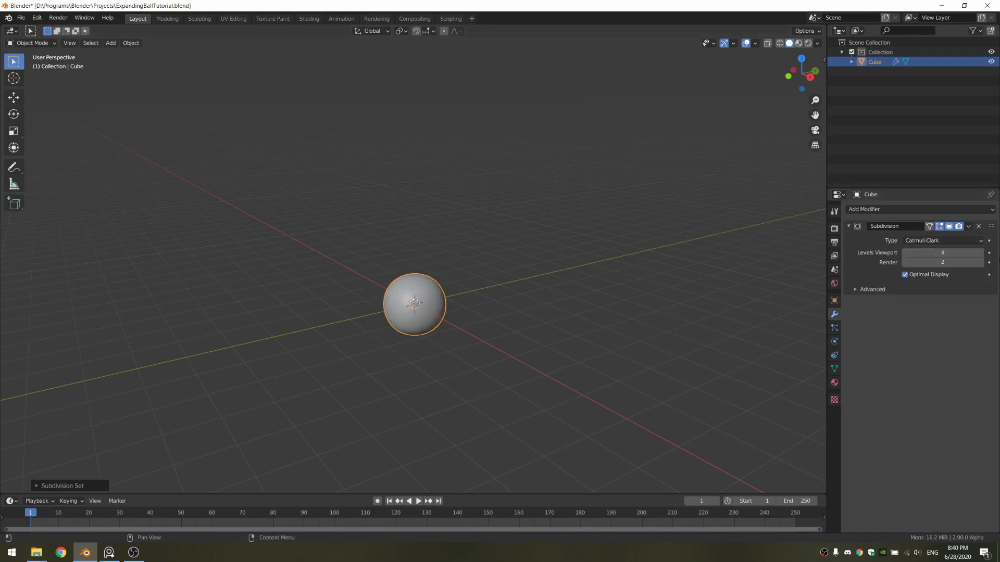
{"action": "left_click", "coordinate": [980, 263]}
{"action": "left_click", "coordinate": [980, 263]}
{"action": "scroll", "coordinate": [504, 344], "scroll_direction": "up", "scroll_amount": 3}
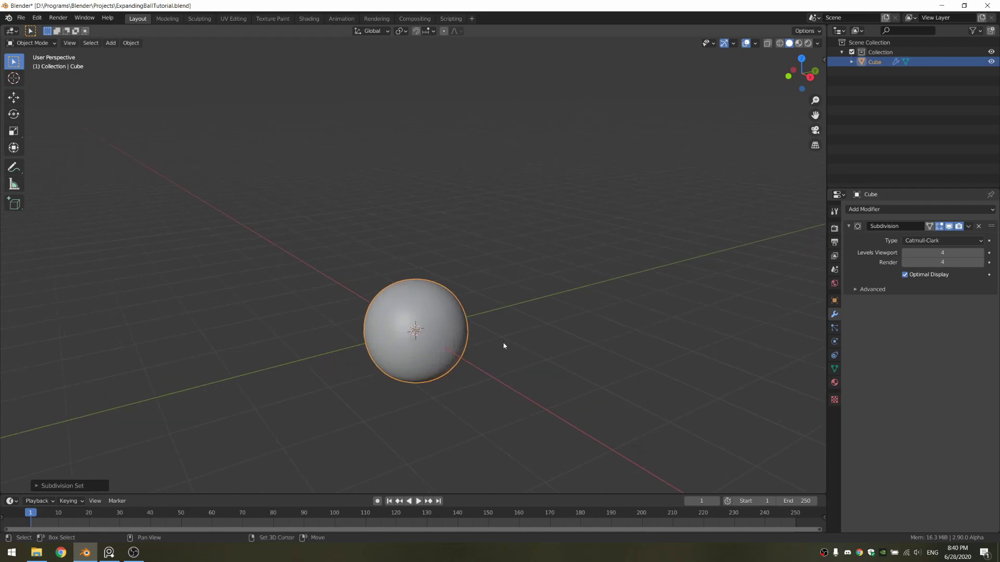
- Add a Cast modifier with the Sphere shape to the cube and set its factor to 1
{"action": "left_click", "coordinate": [917, 209]}
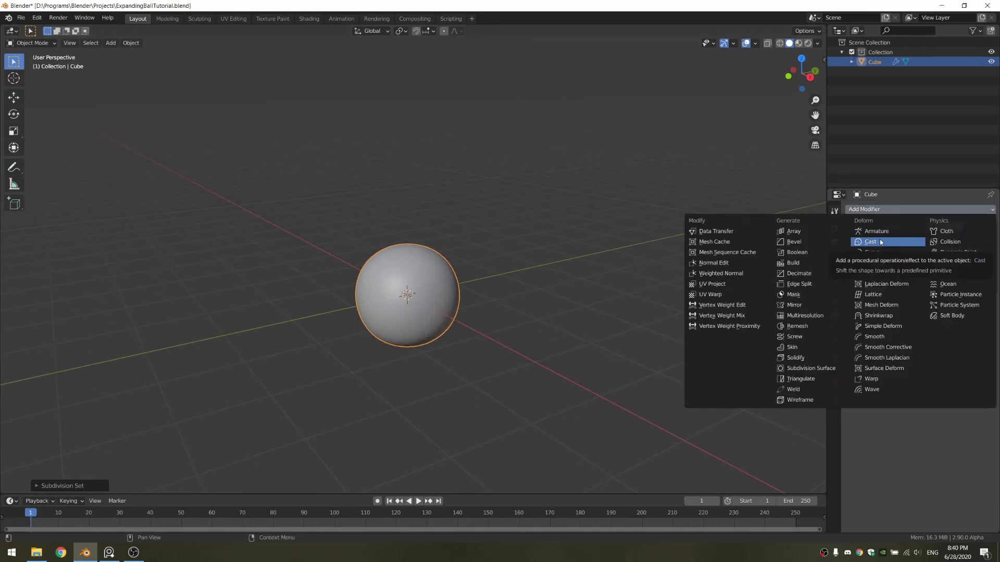
{"action": "left_click", "coordinate": [881, 242]}
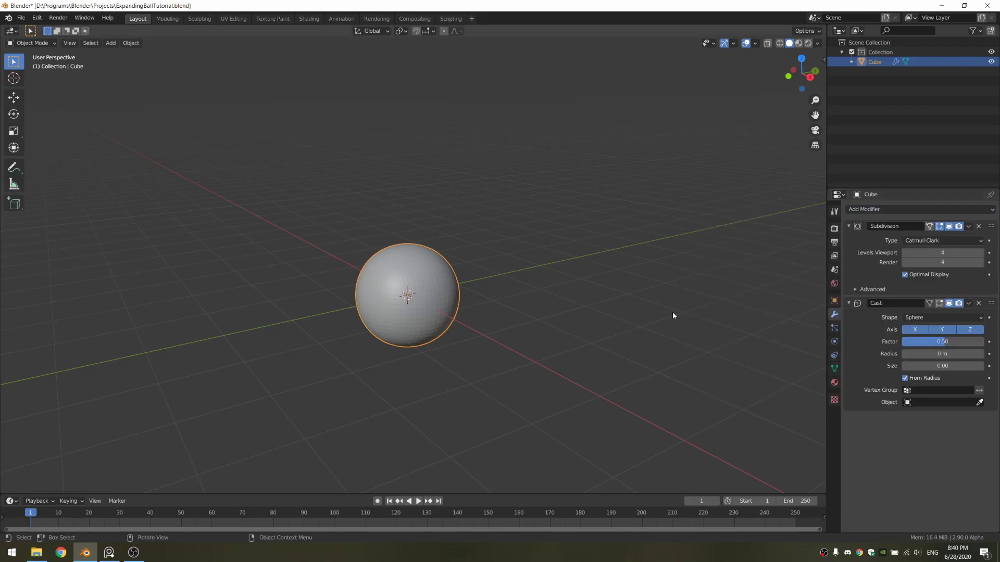
{"action": "left_click", "coordinate": [939, 342]}
{"action": "type", "text": "1"}
{"action": "key", "text": "Return"}
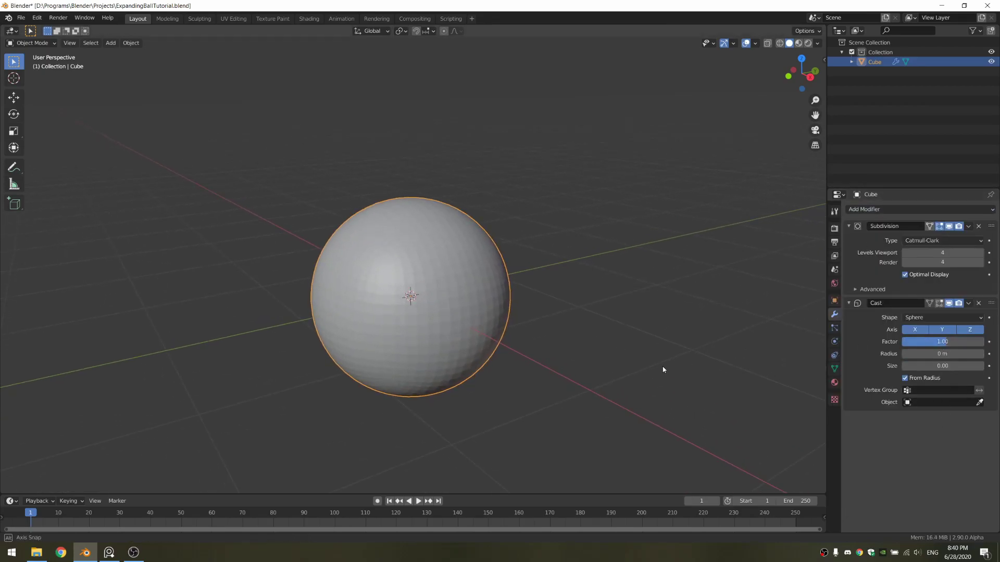
{"action": "middle_click_drag", "start_coordinate": [658, 363], "coordinate": [489, 237]}
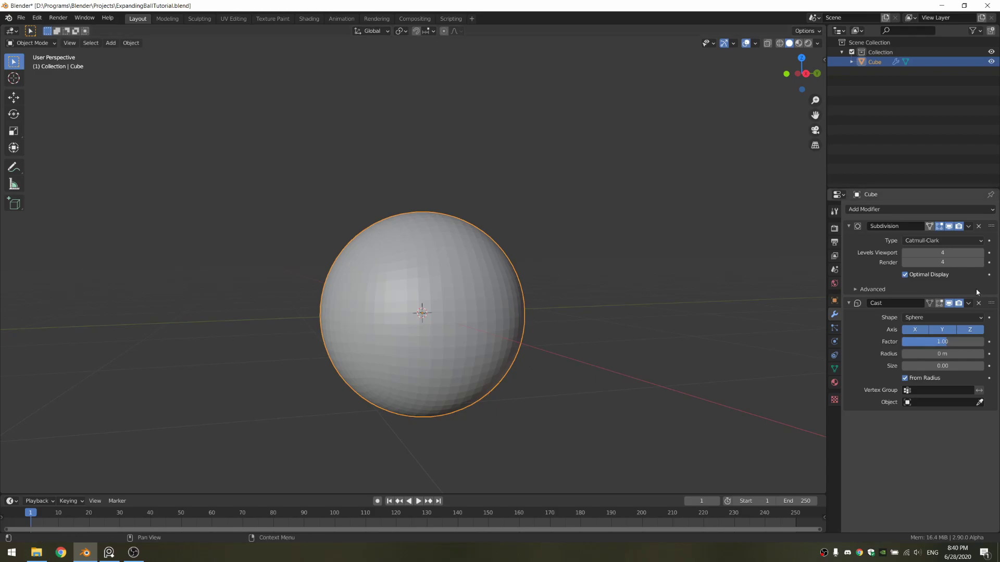
- Compare the ball's shape with and without the Cast modifier by toggling its viewport display
{"action": "left_click", "coordinate": [949, 303]}
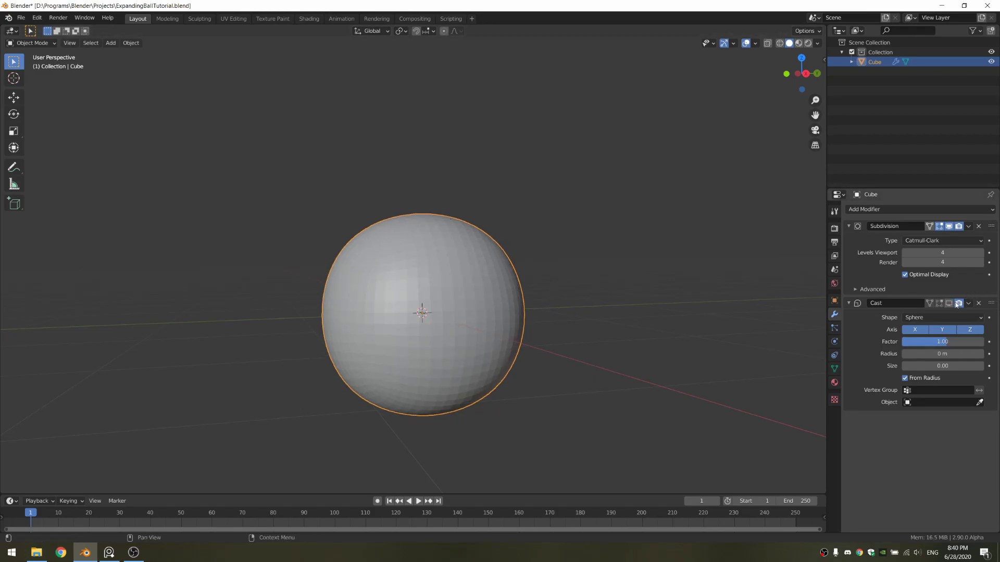
{"action": "scroll", "coordinate": [513, 308], "scroll_direction": "down", "scroll_amount": 3}
{"action": "middle_click_drag", "start_coordinate": [513, 308], "coordinate": [544, 308]}
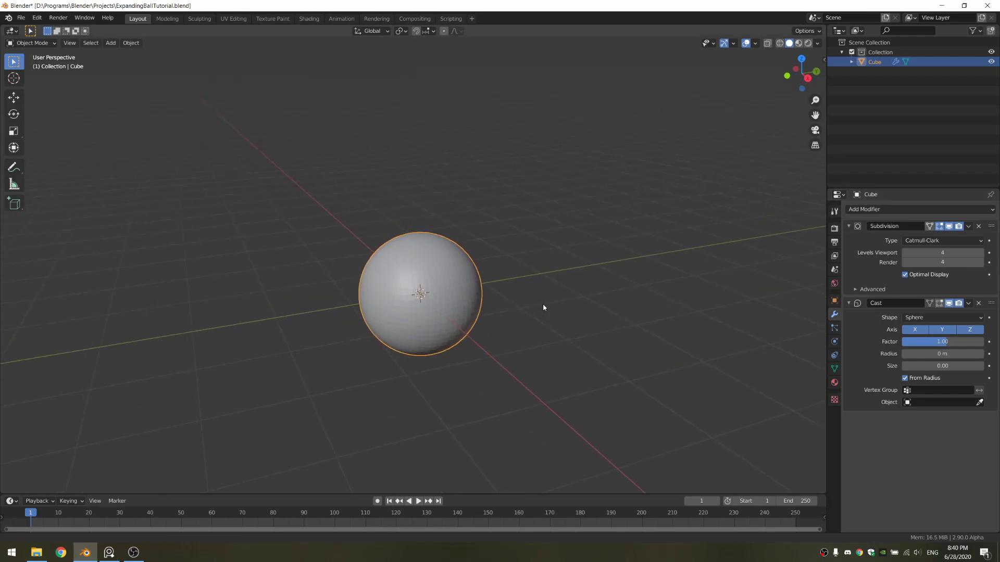
- Add a Decimate modifier in Collapse mode to the ball and set its ratio to 0.1
{"action": "left_click", "coordinate": [919, 210]}
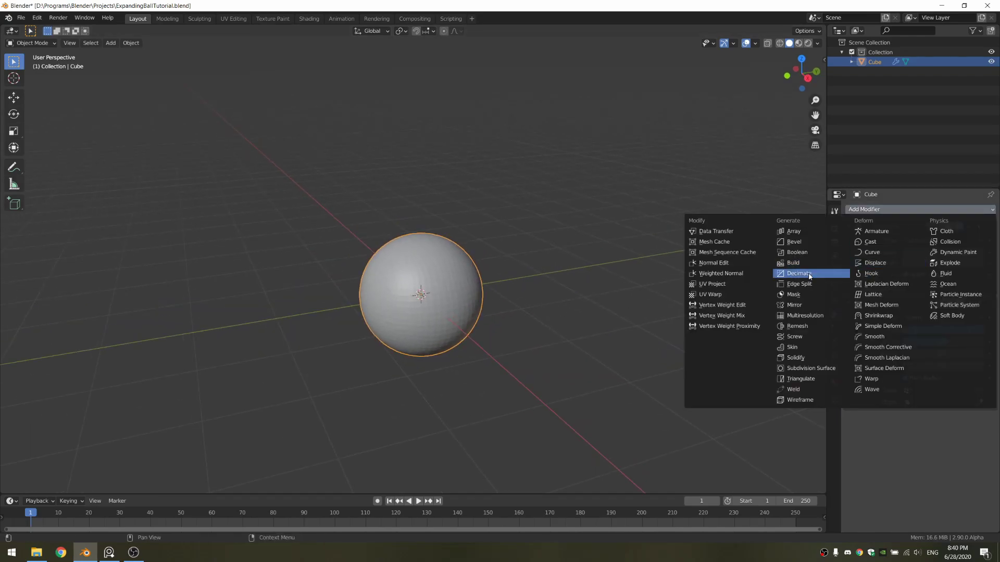
{"action": "left_click", "coordinate": [789, 260]}
{"action": "scroll", "coordinate": [758, 339], "scroll_direction": "up", "scroll_amount": 3}
{"action": "left_click", "coordinate": [935, 446]}
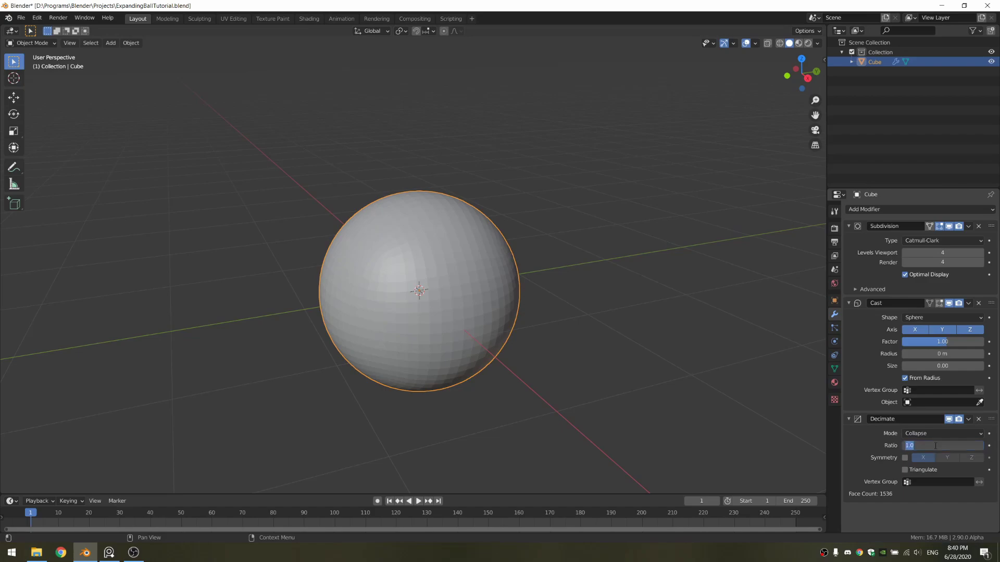
{"action": "type", "text": "0.1"}
{"action": "key", "text": "Return"}
{"action": "scroll", "coordinate": [615, 312], "scroll_direction": "up", "scroll_amount": 4}
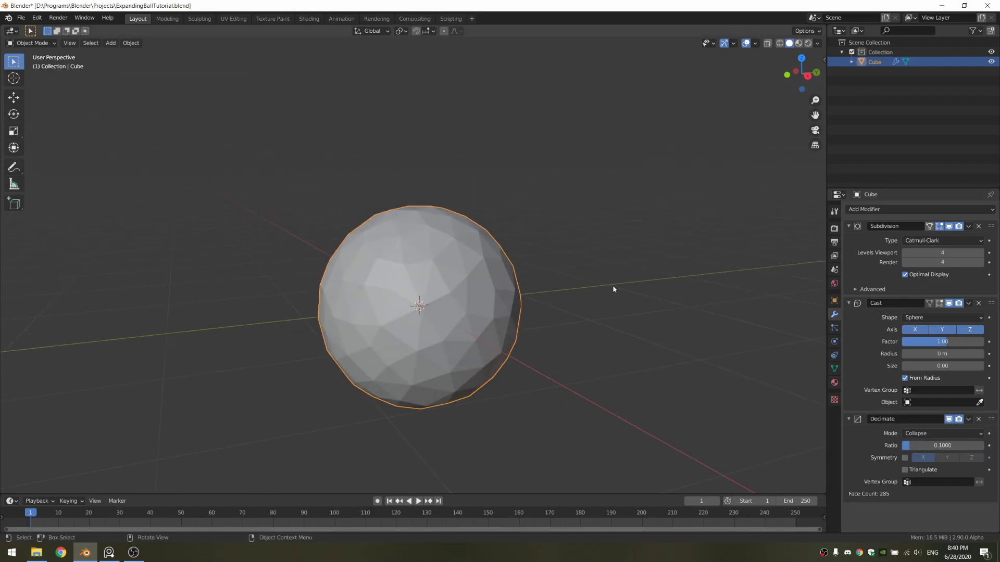
- Add a Wireframe modifier to the decimated ball and set its thickness to about 0.03 m
{"action": "left_click", "coordinate": [889, 208]}
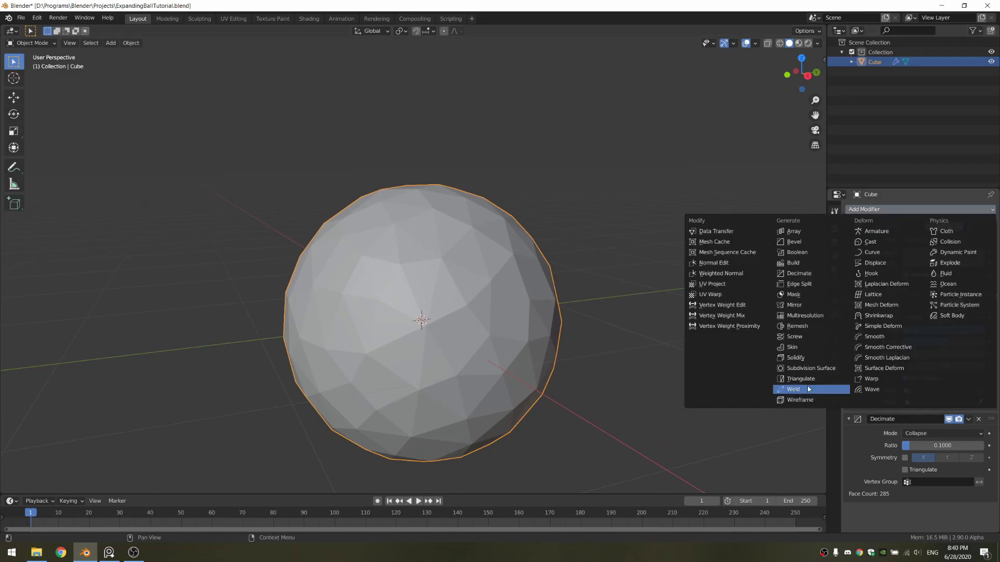
{"action": "left_click", "coordinate": [800, 400]}
{"action": "mouse_move", "coordinate": [664, 343]}
{"action": "middle_mouse_down"}
{"action": "mouse_move", "coordinate": [652, 346]}
{"action": "mouse_move", "coordinate": [655, 338]}
{"action": "middle_mouse_up"}
{"action": "scroll", "coordinate": [845, 324], "scroll_direction": "down", "scroll_amount": 4}
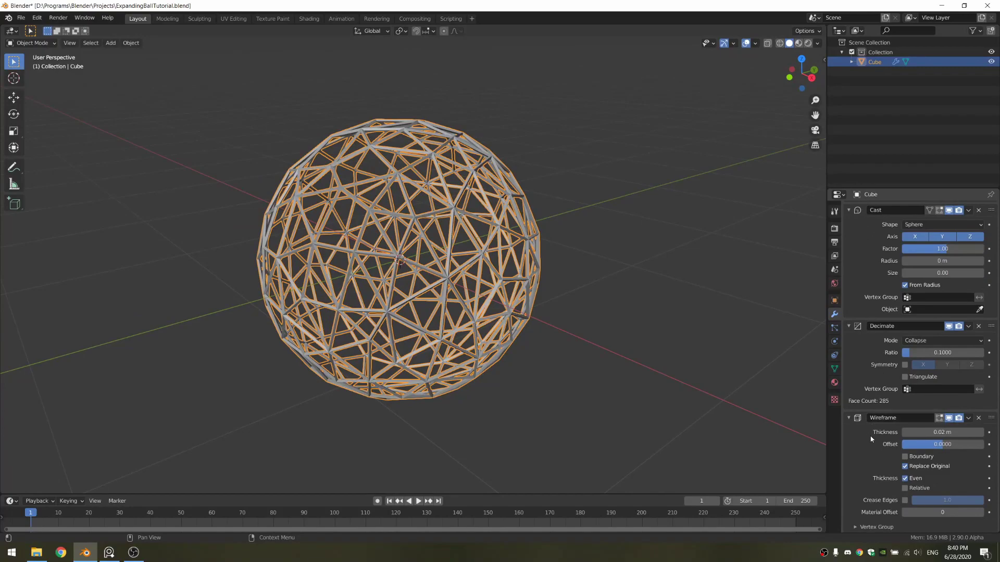
{"action": "left_click_drag", "start_coordinate": [938, 432], "coordinate": [926, 432]}
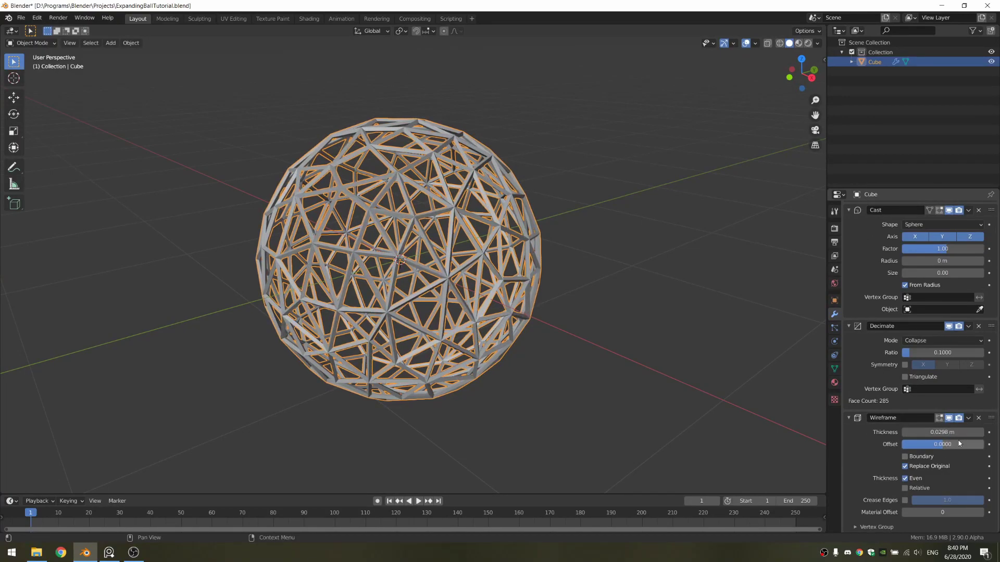
- Add a second Subdivision Surface modifier after the Wireframe modifier on the ball
{"action": "scroll", "coordinate": [881, 203], "scroll_direction": "up", "scroll_amount": 4}
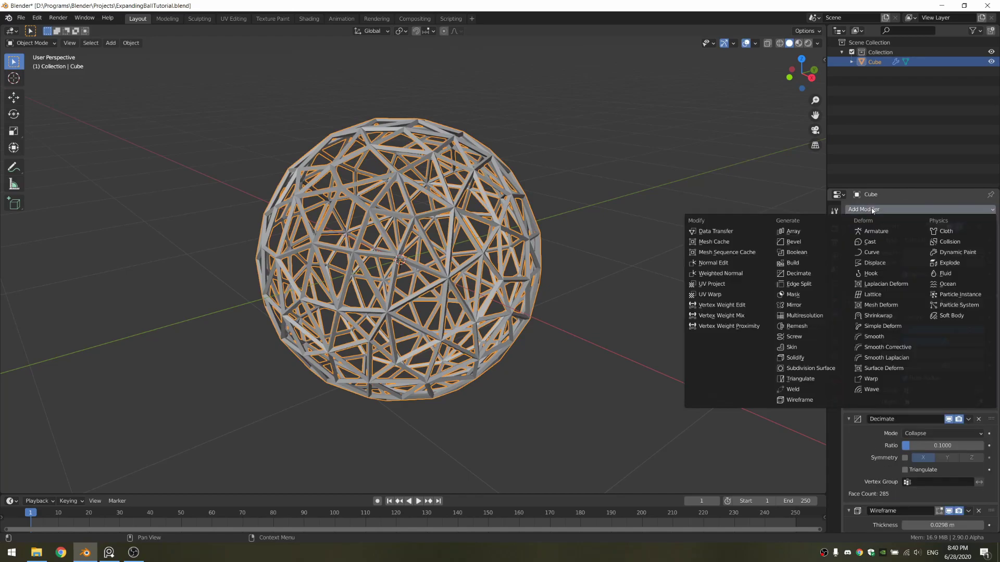
{"action": "left_click", "coordinate": [874, 209]}
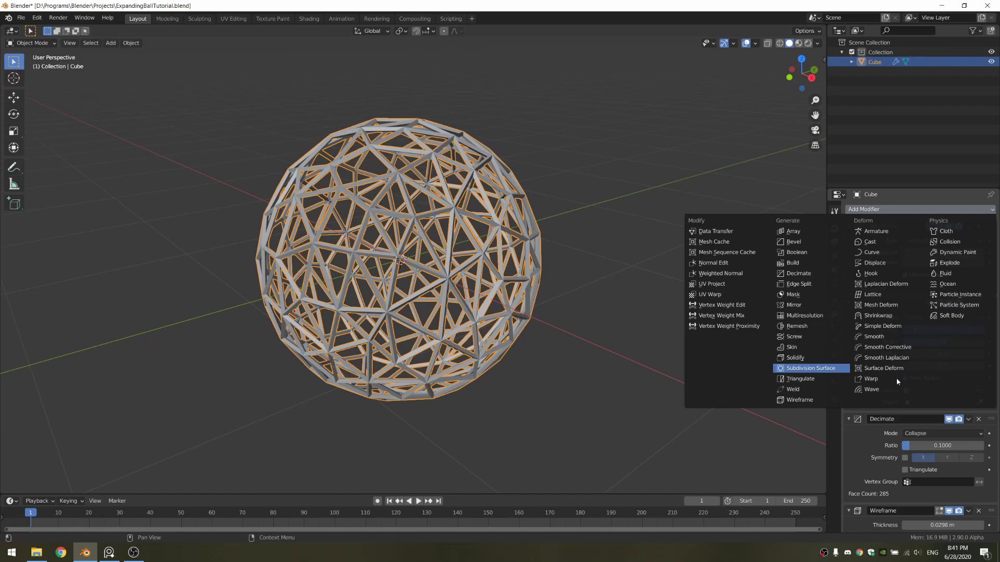
{"action": "left_click", "coordinate": [828, 368]}
{"action": "middle_click_drag", "start_coordinate": [521, 273], "coordinate": [505, 260]}
{"action": "scroll", "coordinate": [909, 427], "scroll_direction": "down", "scroll_amount": 6}
{"action": "scroll", "coordinate": [429, 310], "scroll_direction": "up", "scroll_amount": 4}
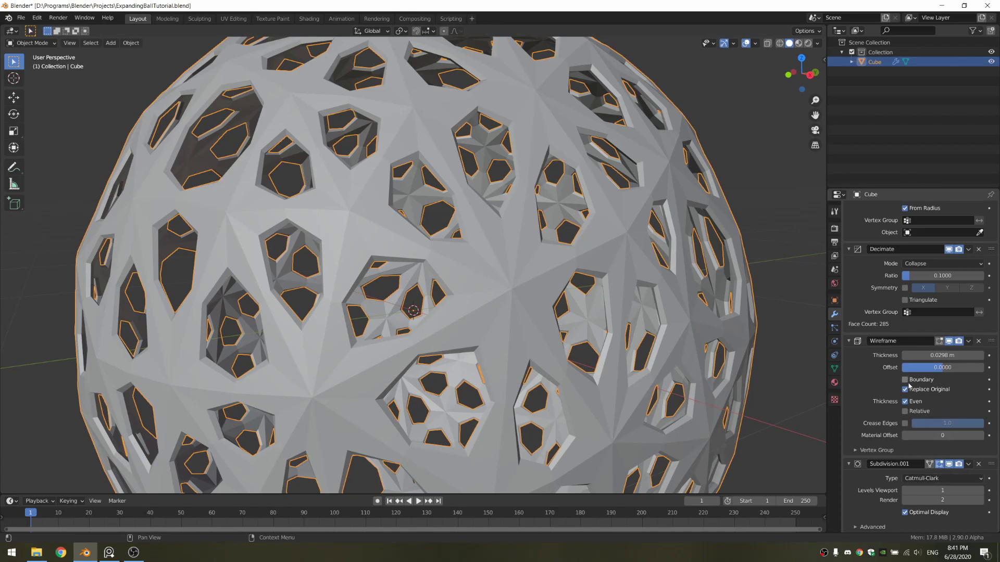
- Enable Crease Edges on the Wireframe modifier and set the crease value to 0.3
{"action": "left_click", "coordinate": [905, 424]}
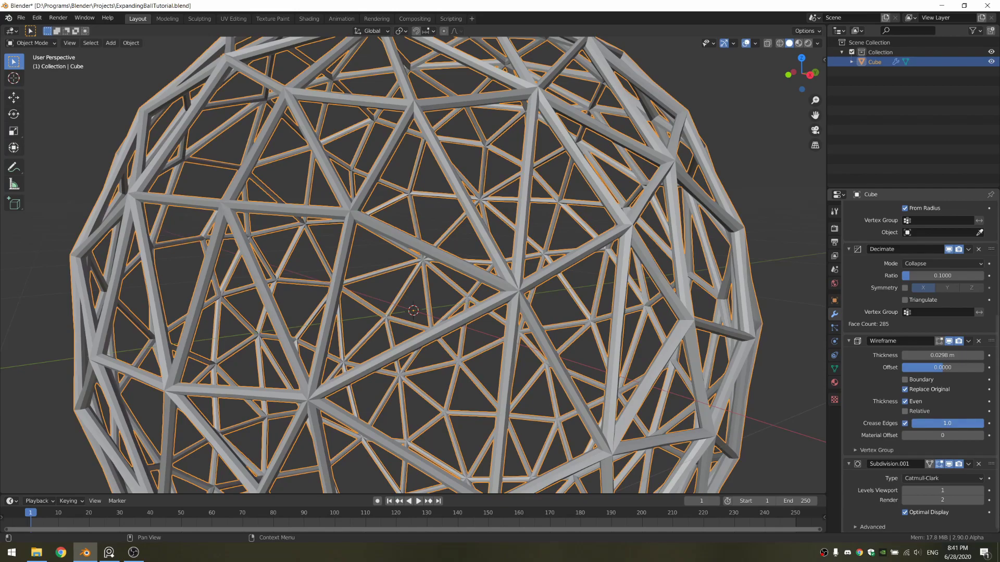
{"action": "left_click_drag", "start_coordinate": [983, 423], "coordinate": [936, 423]}
{"action": "left_click", "coordinate": [945, 422]}
{"action": "type", "text": ".3"}
{"action": "key", "text": "Return"}
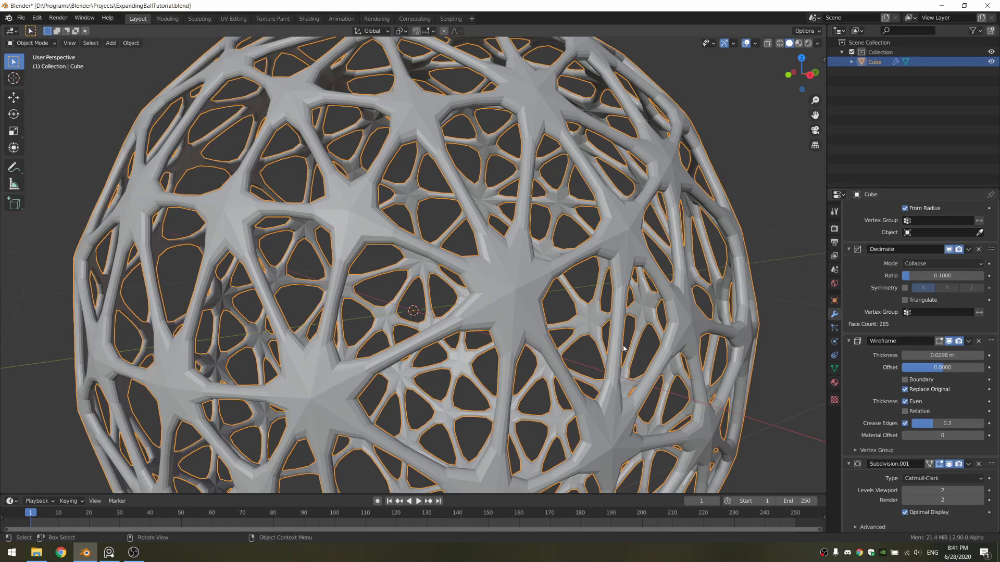
- Add a Collision modifier to the wireframe ball
{"action": "scroll", "coordinate": [651, 424], "scroll_direction": "down", "scroll_amount": 4}
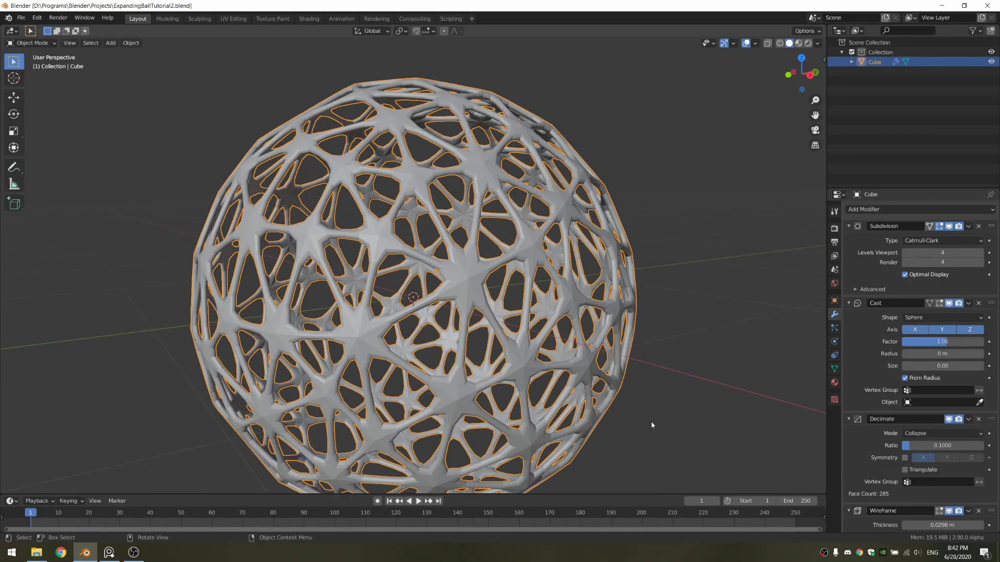
{"action": "left_click", "coordinate": [932, 209]}
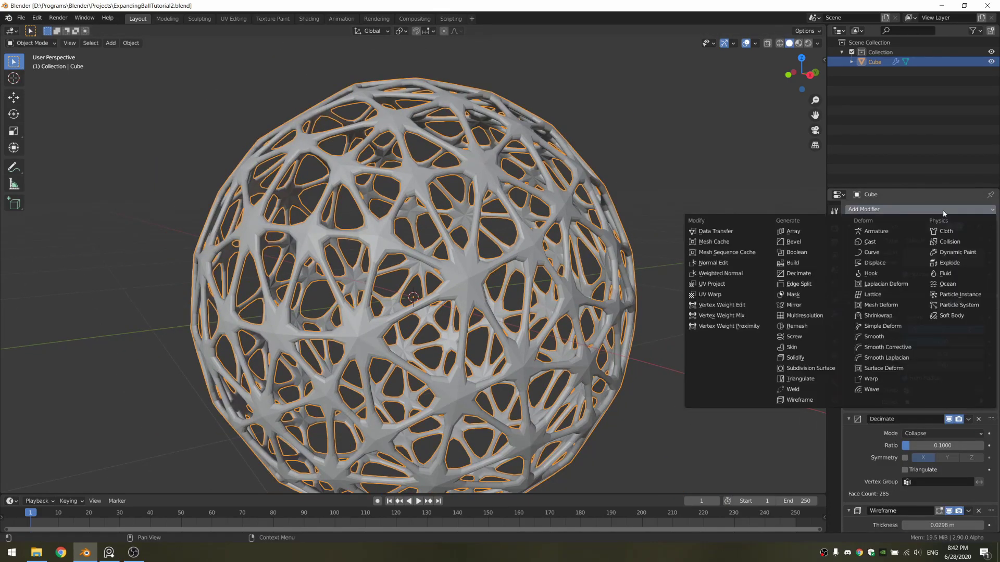
{"action": "left_click", "coordinate": [949, 242]}
{"action": "scroll", "coordinate": [899, 392], "scroll_direction": "down", "scroll_amount": 5}
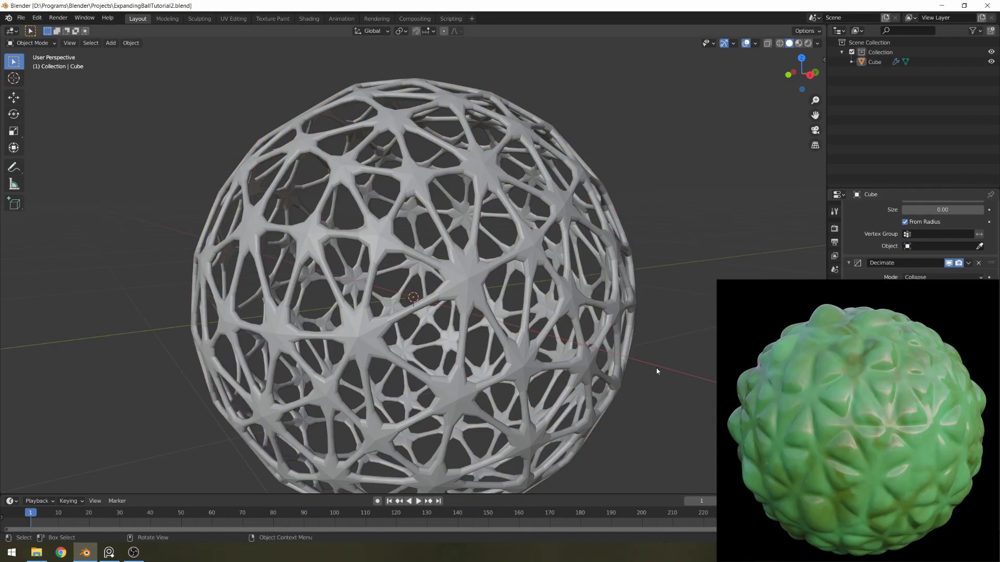
- Add a second cube at the ball's centre and give it a level 4 Subdivision Surface modifier
{"action": "key", "text": "shift+a"}
{"action": "mouse_move", "coordinate": [662, 345]}
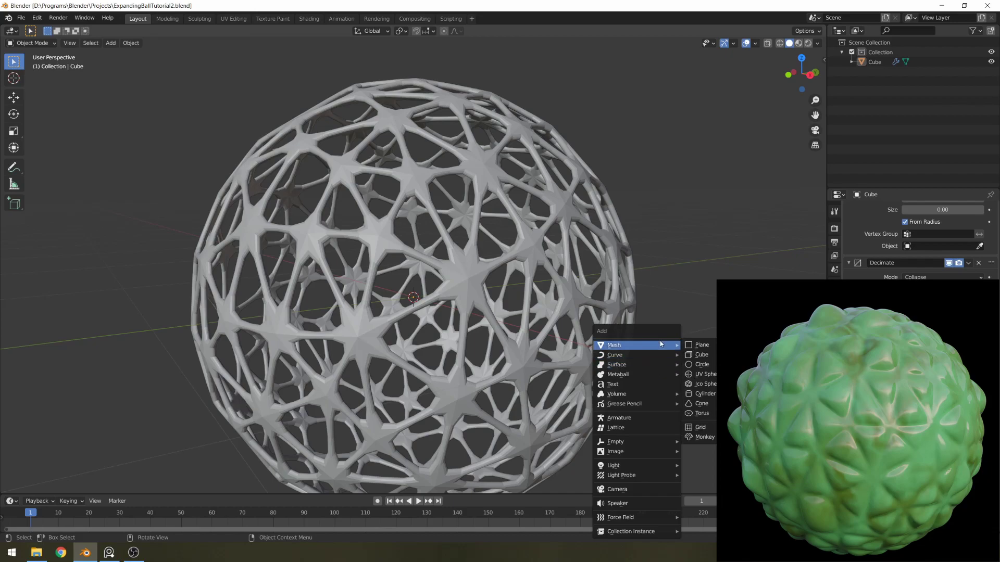
{"action": "left_click", "coordinate": [723, 358]}
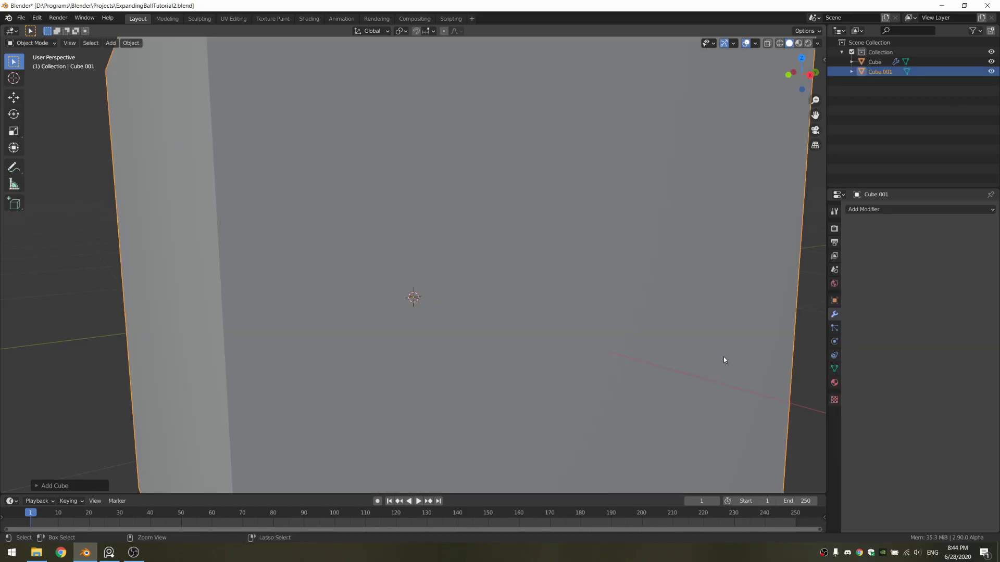
{"action": "key", "text": "ctrl+4"}
- Scale the new inner sphere down uniformly so it fits just inside the wireframe cage
{"action": "middle_click_drag", "start_coordinate": [527, 357], "coordinate": [567, 359]}
{"action": "key", "text": "s"}
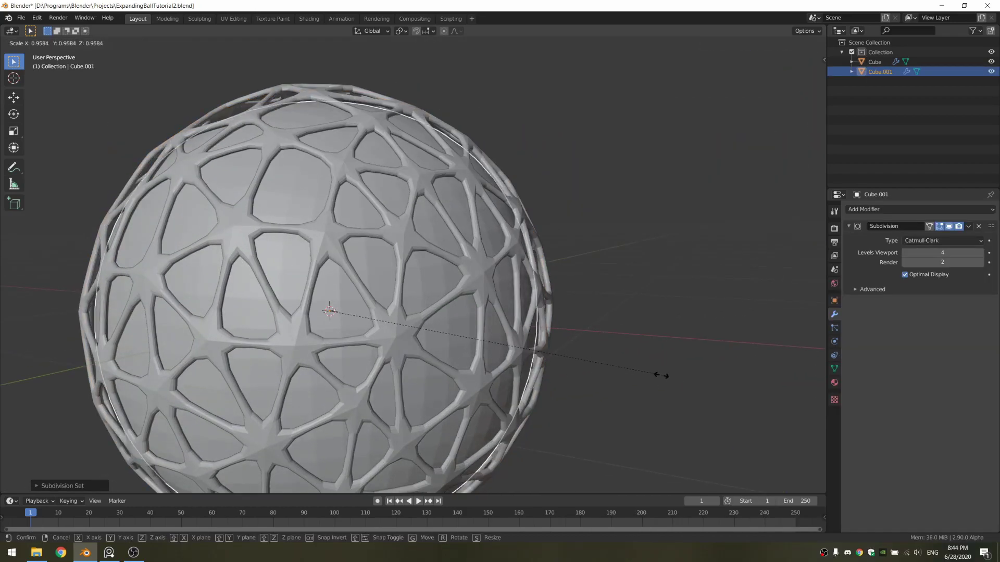
{"action": "left_click", "coordinate": [645, 375]}
- Set both the viewport and render subdivision levels of the inner sphere to 6
{"action": "middle_click_drag", "start_coordinate": [645, 375], "coordinate": [654, 357]}
{"action": "scroll", "coordinate": [647, 339], "scroll_direction": "up", "scroll_amount": 3}
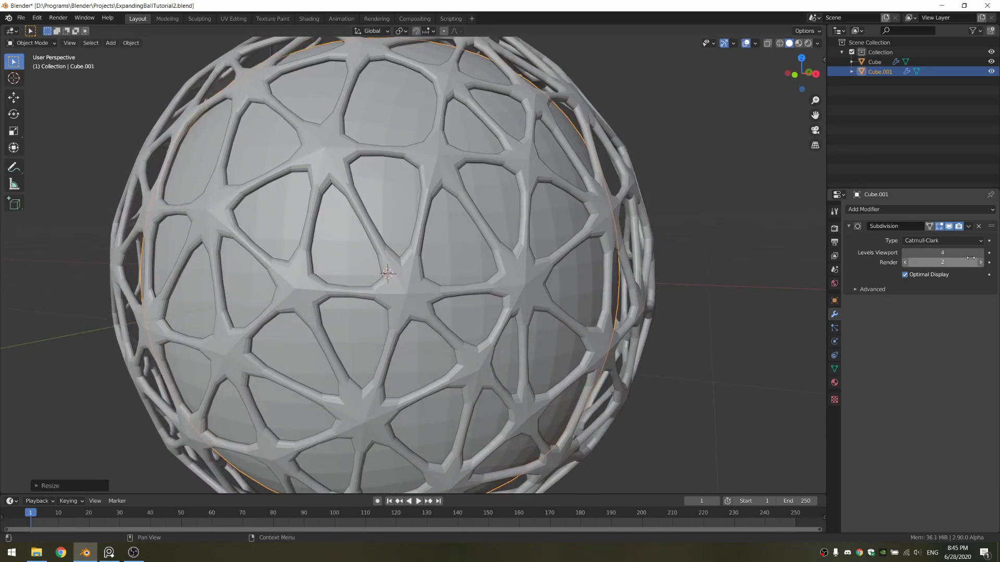
{"action": "left_click", "coordinate": [981, 254]}
{"action": "left_click", "coordinate": [981, 253]}
{"action": "left_click", "coordinate": [981, 264]}
{"action": "left_click", "coordinate": [981, 263]}
{"action": "left_click", "coordinate": [981, 264]}
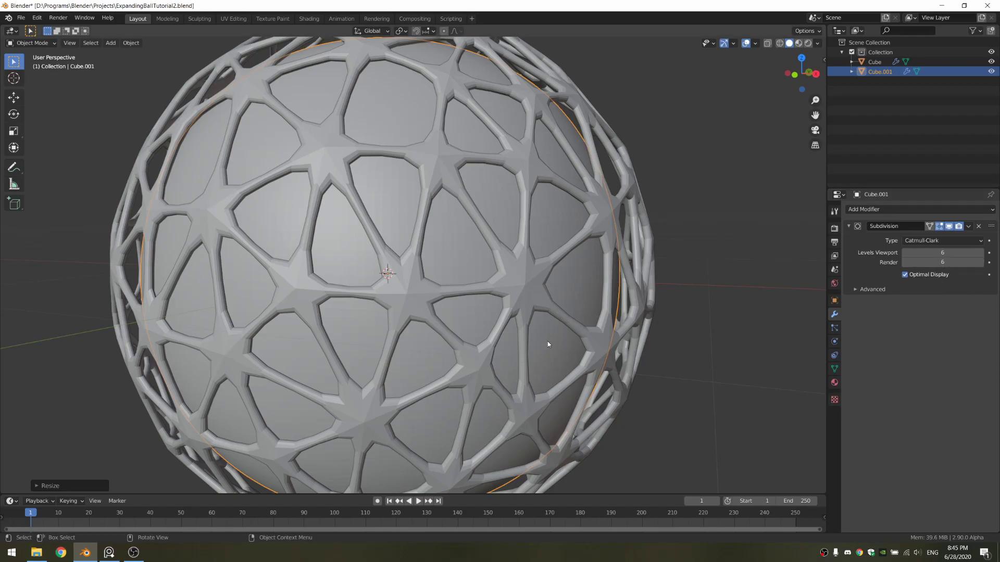
- Add a Cloth modifier to the inner sphere
{"action": "scroll", "coordinate": [537, 336], "scroll_direction": "down", "scroll_amount": 3}
{"action": "middle_click_drag", "start_coordinate": [561, 315], "coordinate": [561, 317], "text": "shift"}
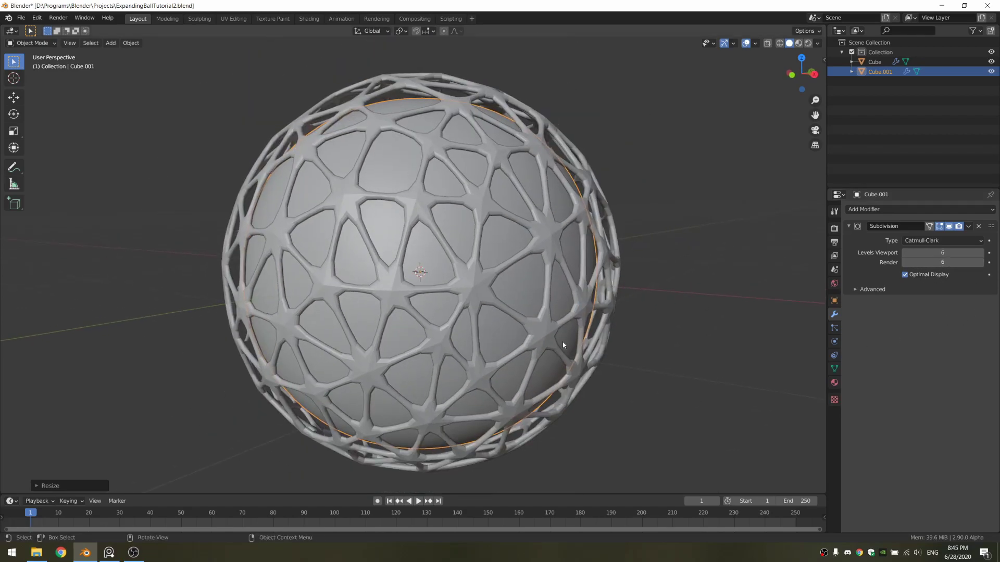
{"action": "left_click", "coordinate": [905, 210]}
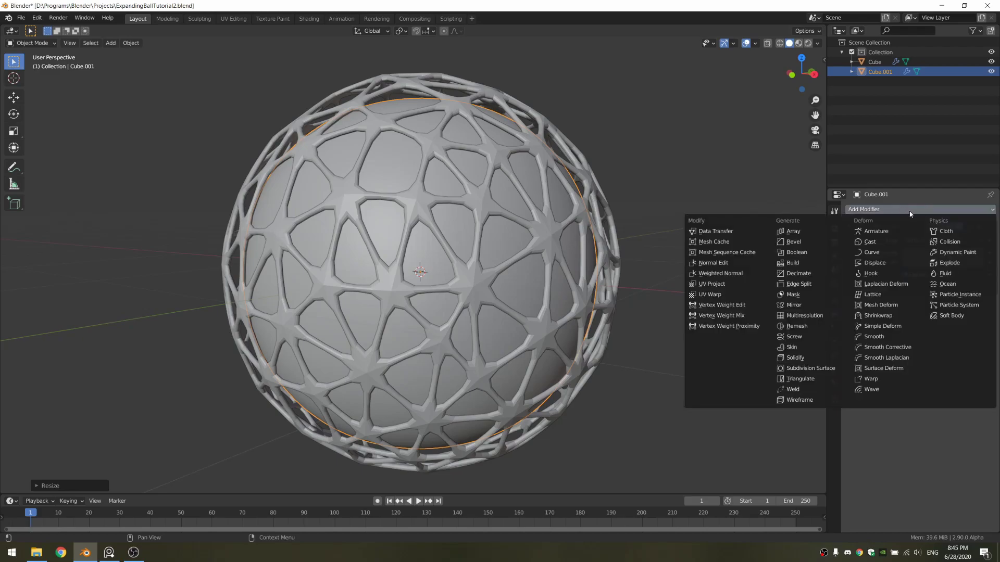
{"action": "left_click", "coordinate": [948, 232]}
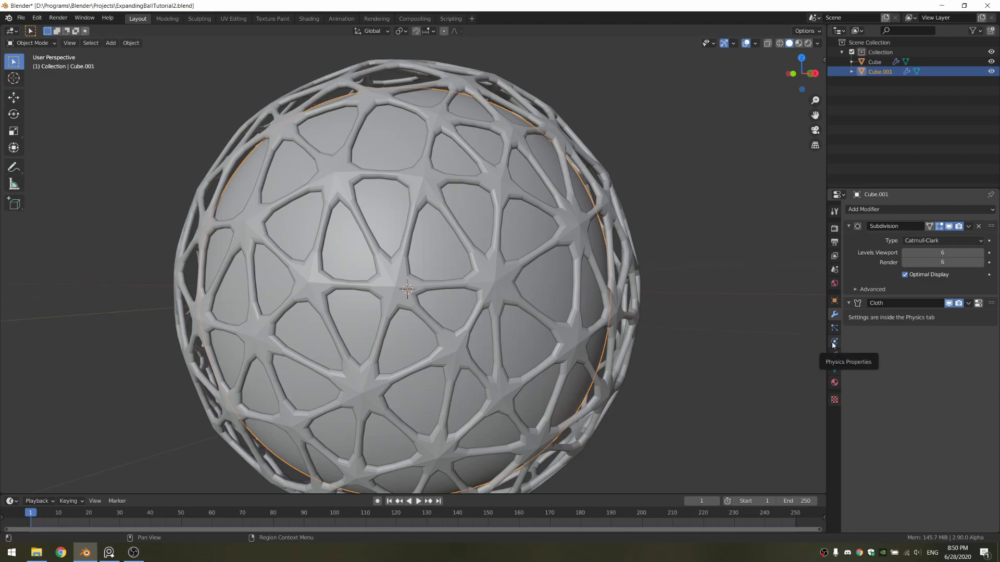
- In the inner sphere's cloth physics settings, set Quality Steps to 8 and Speed Multiplier to 0.3
{"action": "left_click", "coordinate": [834, 343]}
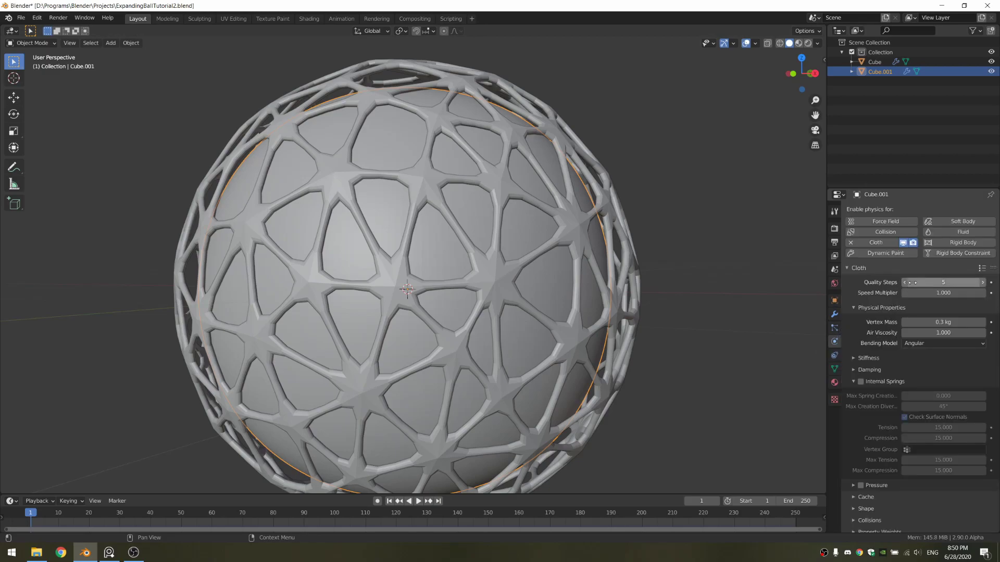
{"action": "left_click", "coordinate": [983, 283]}
{"action": "left_click", "coordinate": [983, 282]}
{"action": "left_click", "coordinate": [983, 282]}
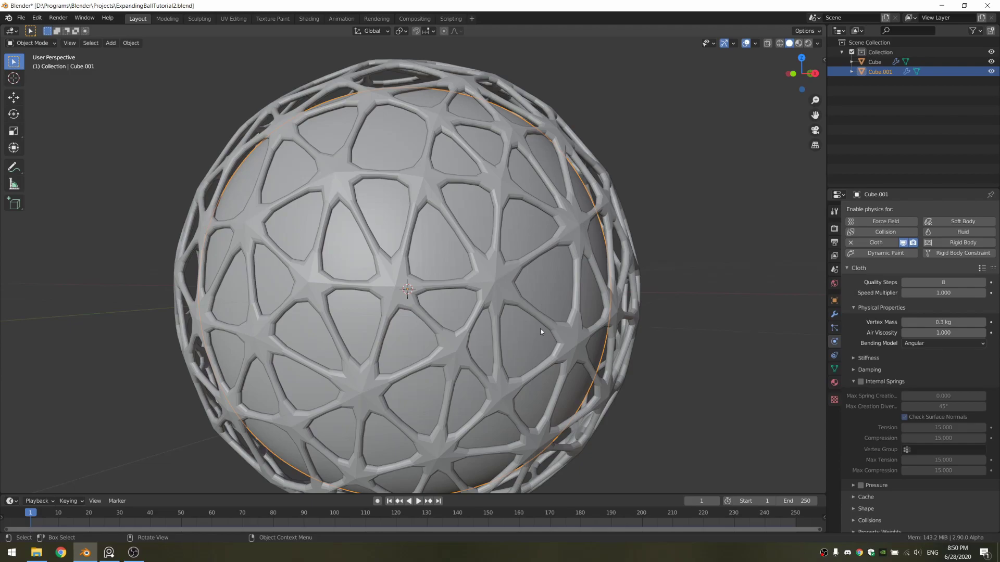
{"action": "left_click", "coordinate": [945, 294]}
{"action": "type", "text": "1.00.5"}
{"action": "key", "text": "Return"}
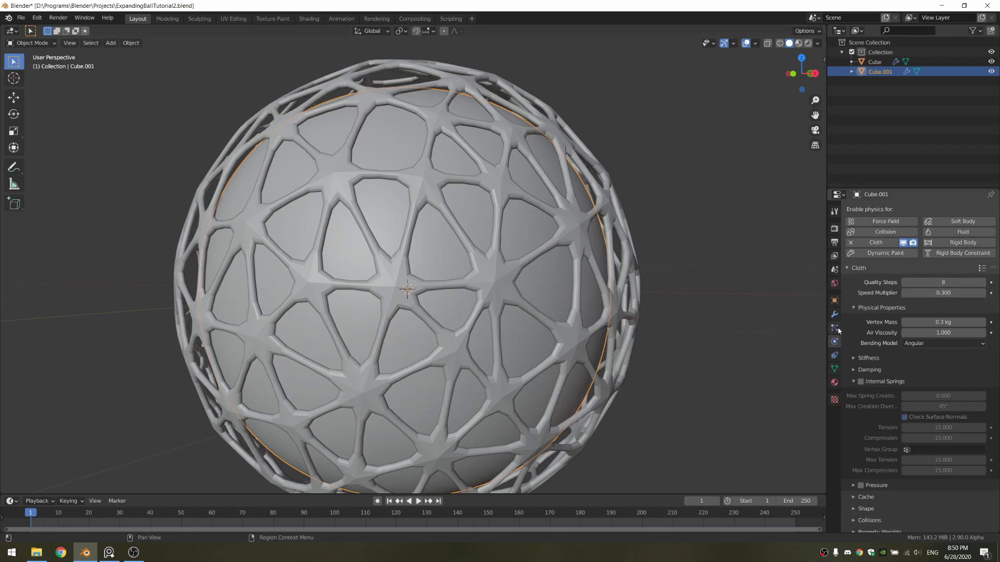
- Set the cloth's vertex mass to 0.05 kg and its tension, compression, shear and bending stiffness to 0.05
{"action": "left_click", "coordinate": [939, 322]}
{"action": "type", "text": "0.05"}
{"action": "key", "text": "Return"}
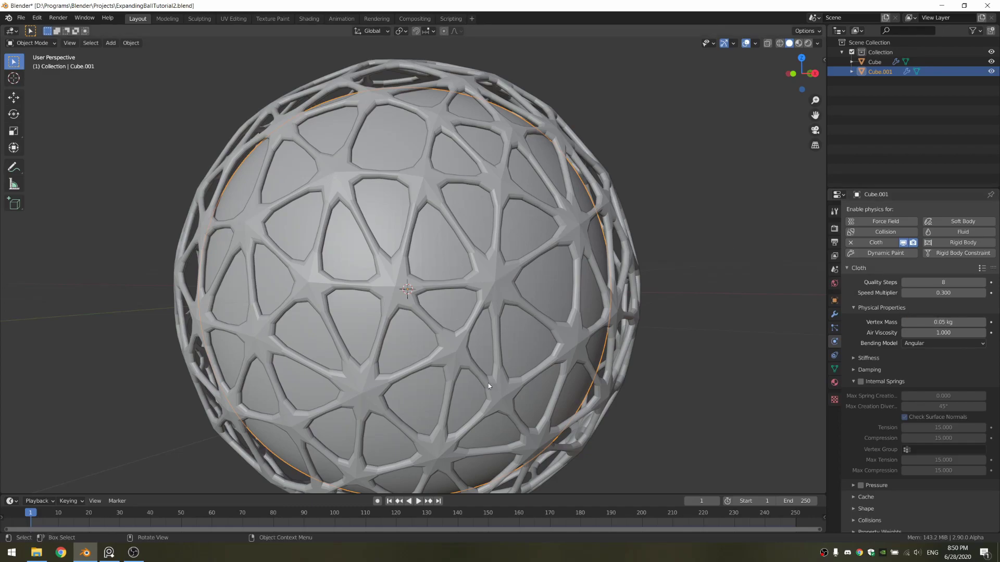
{"action": "left_click", "coordinate": [879, 357]}
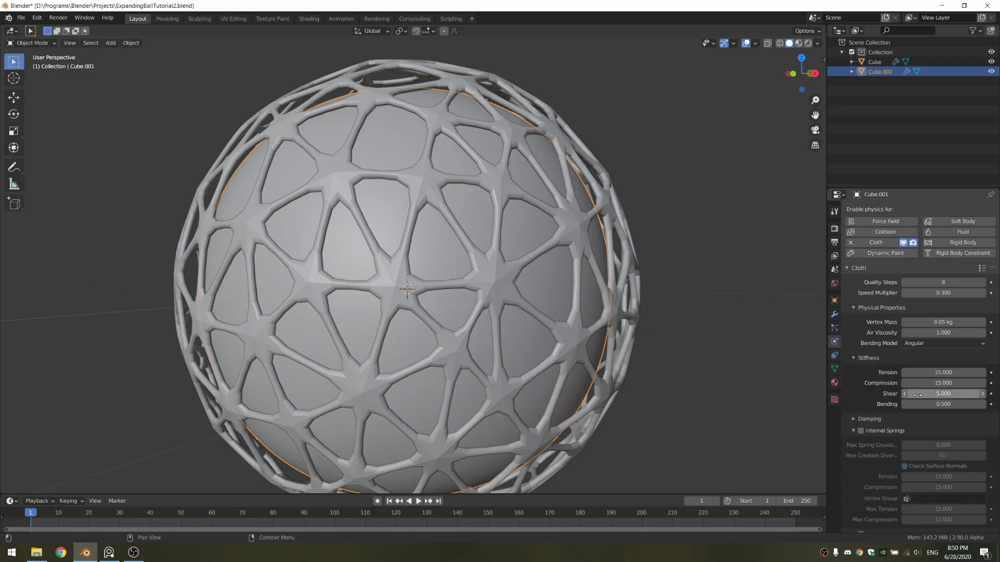
{"action": "left_click_drag", "start_coordinate": [943, 404], "coordinate": [943, 366]}
{"action": "type", "text": "0.05"}
{"action": "key", "text": "Return"}
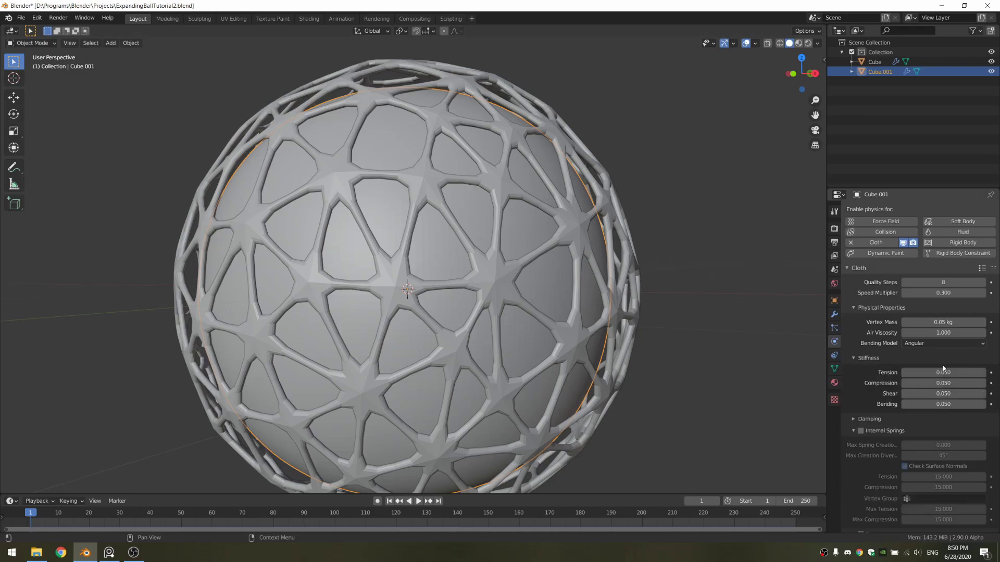
{"action": "left_click", "coordinate": [882, 358]}
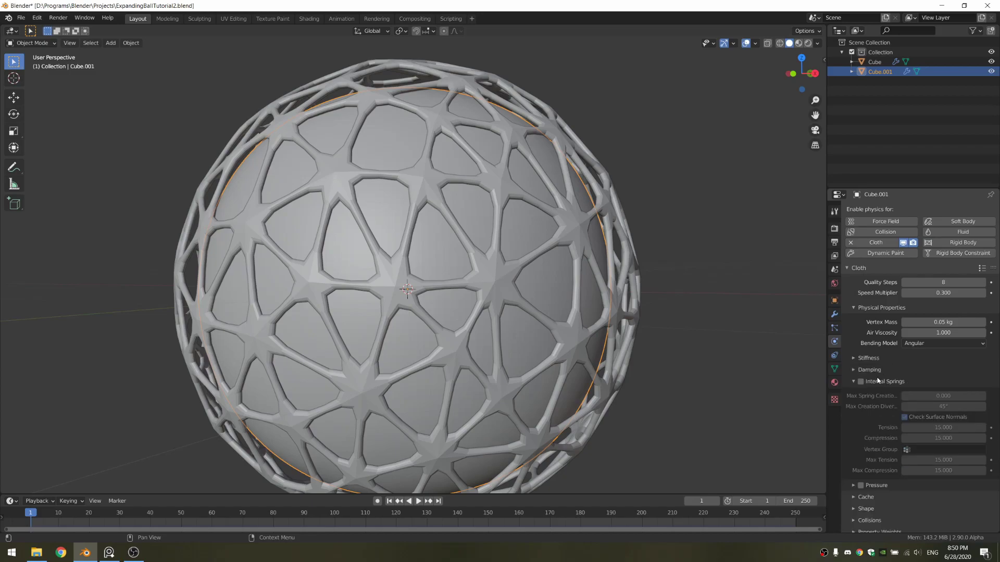
- Enable cloth pressure on the inner sphere, set it to 5, and keyframe that value at frame 1
{"action": "scroll", "coordinate": [872, 456], "scroll_direction": "down", "scroll_amount": 1}
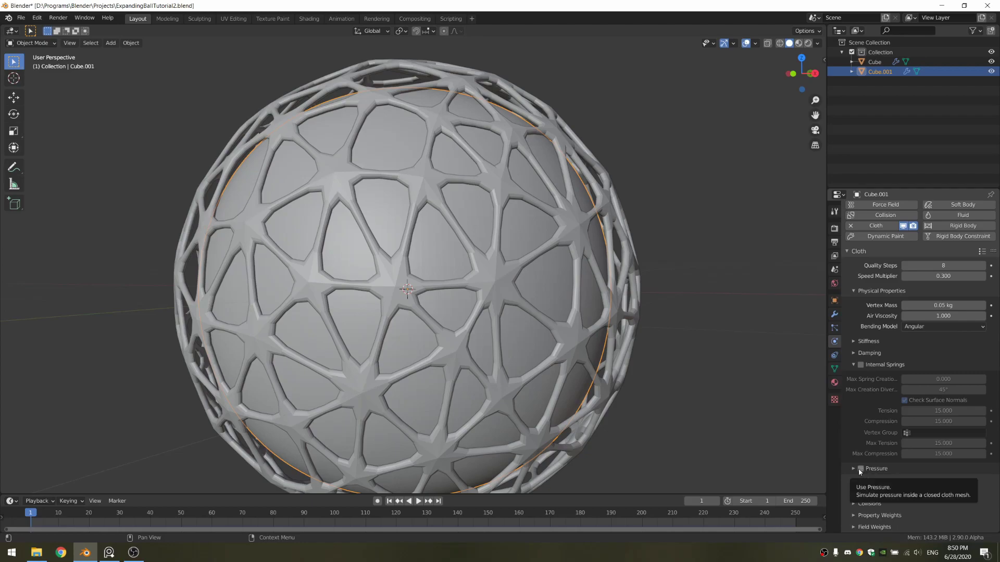
{"action": "left_click", "coordinate": [859, 469]}
{"action": "scroll", "coordinate": [867, 453], "scroll_direction": "down", "scroll_amount": 4}
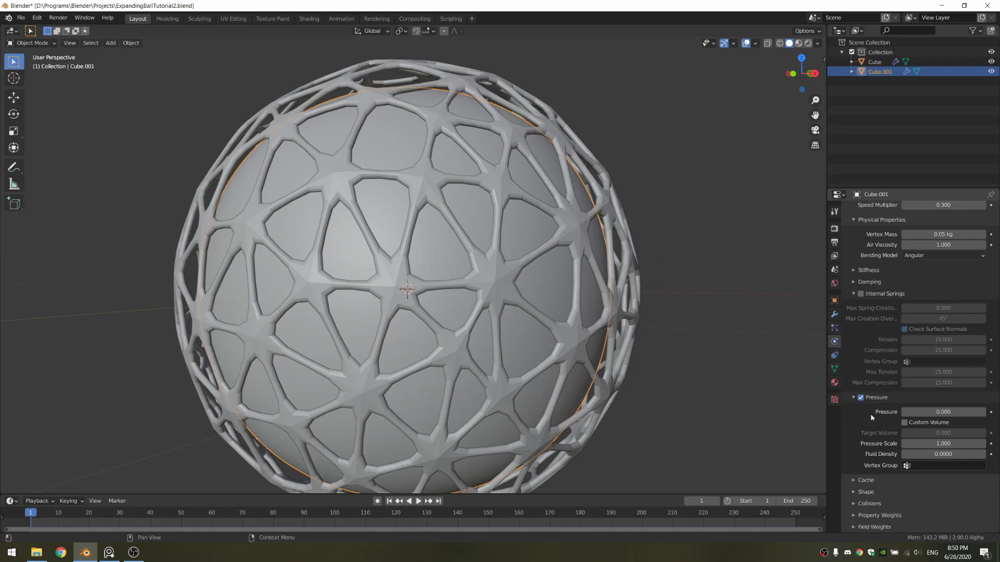
{"action": "left_click", "coordinate": [920, 411]}
{"action": "type", "text": "5"}
{"action": "key", "text": "Return"}
{"action": "key", "text": "i"}
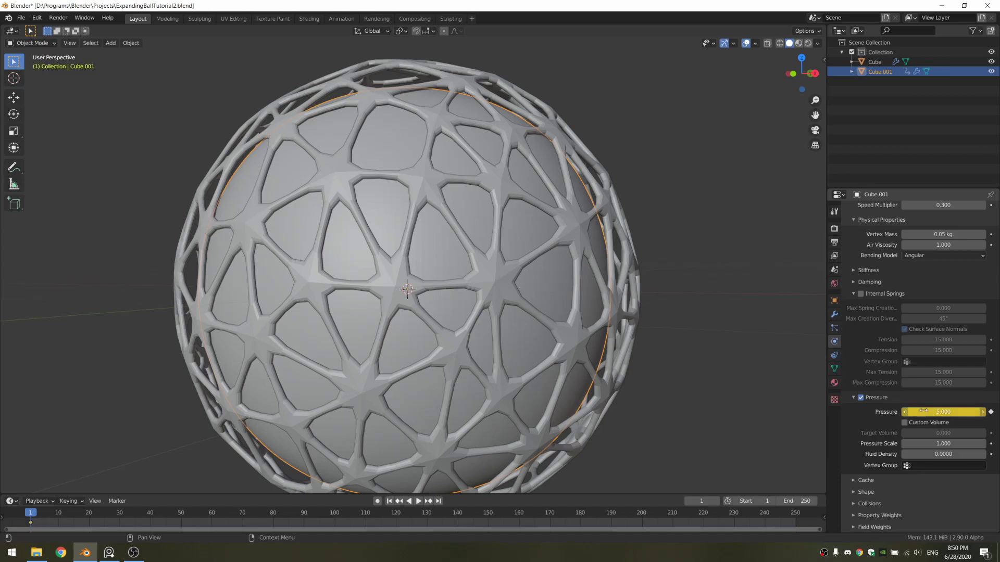
- Keyframe the cloth pressure at 20 on frame 7 and save the file
{"action": "left_click", "coordinate": [705, 501]}
{"action": "key", "text": "Return"}
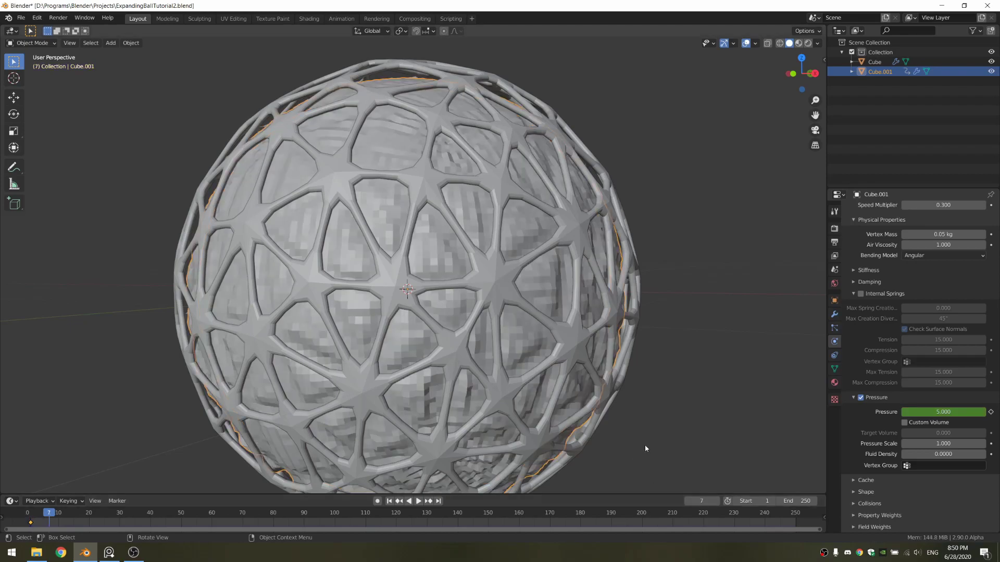
{"action": "left_click", "coordinate": [933, 411]}
{"action": "type", "text": "20"}
{"action": "key", "text": "Return"}
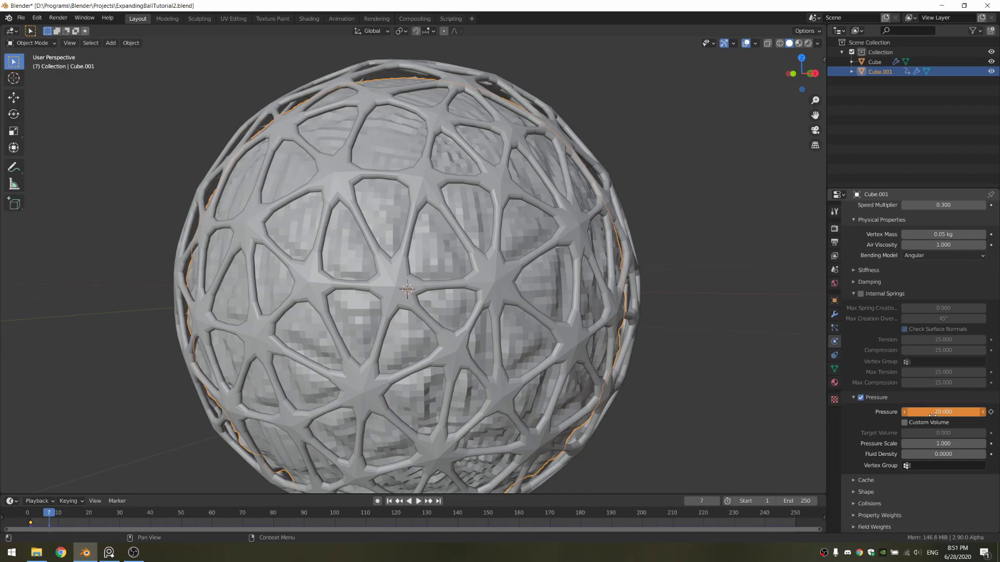
{"action": "key", "text": "i"}
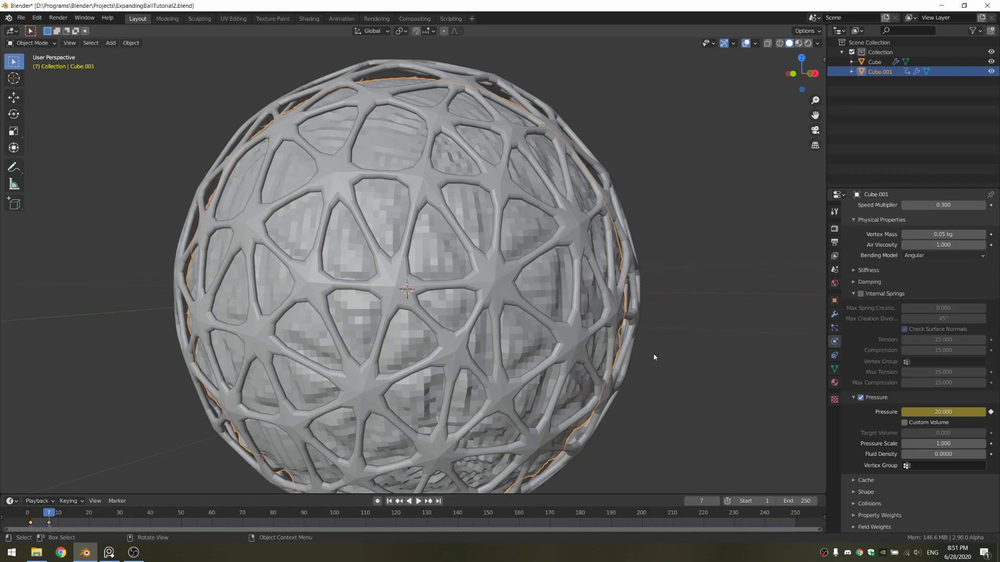
{"action": "key", "text": "ctrl+s"}
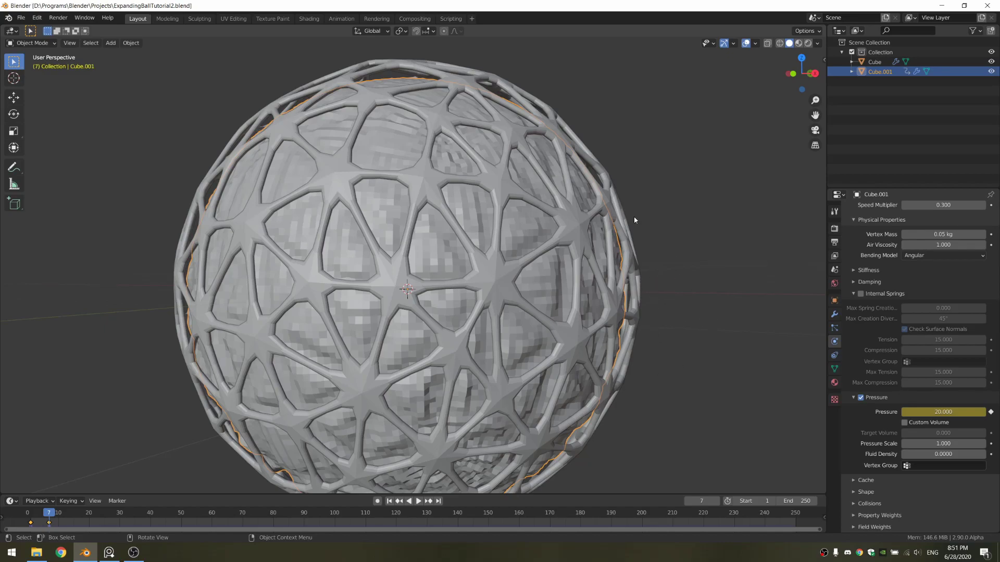
- Set the collision quality of the inner sphere's cloth to 6
{"action": "left_click", "coordinate": [868, 503]}
{"action": "scroll", "coordinate": [892, 476], "scroll_direction": "down", "scroll_amount": 5}
{"action": "scroll", "coordinate": [891, 475], "scroll_direction": "down", "scroll_amount": 1}
{"action": "left_click", "coordinate": [983, 393]}
{"action": "left_click", "coordinate": [983, 393]}
{"action": "left_click", "coordinate": [983, 394]}
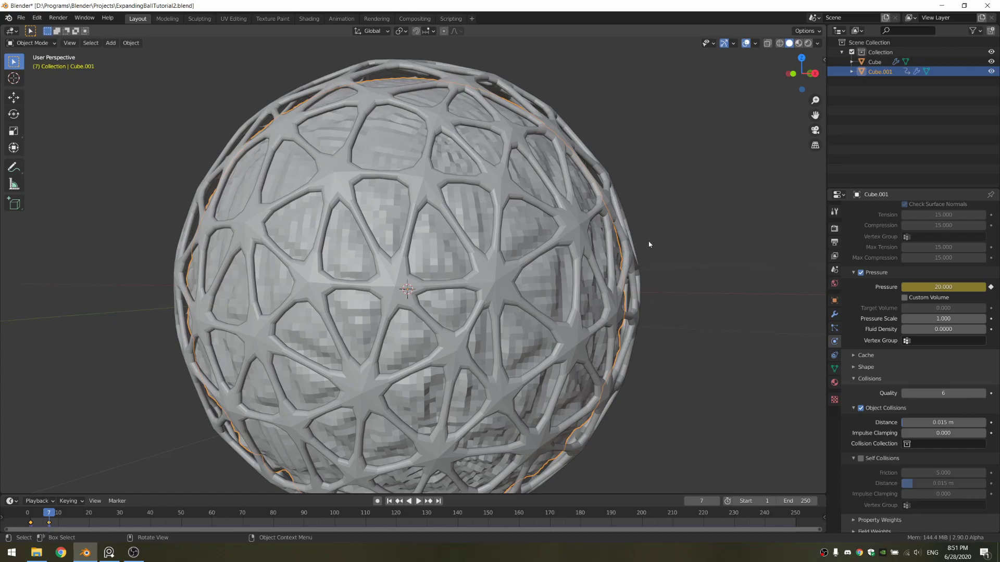
{"action": "left_click", "coordinate": [869, 379]}
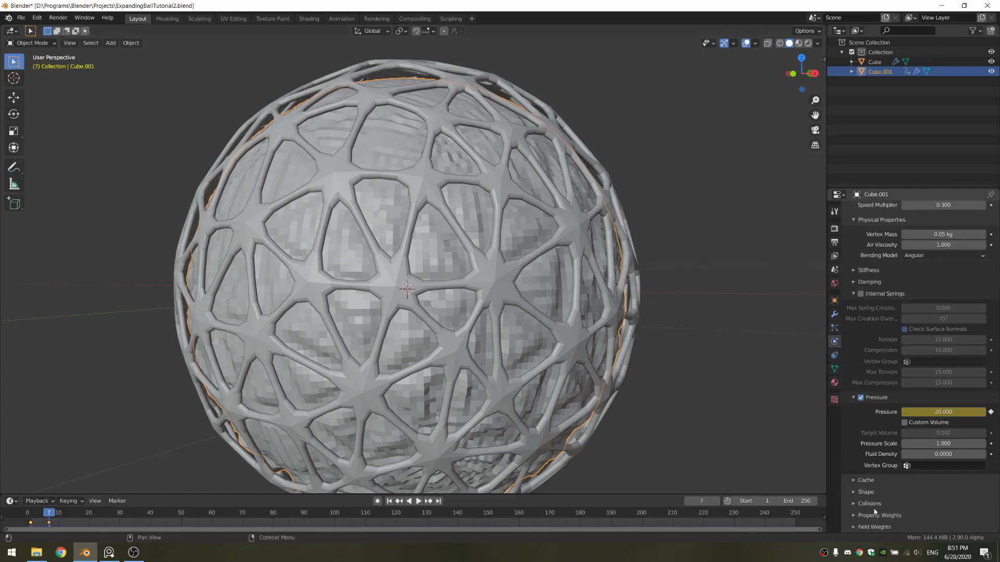
- Set the gravity field weight of the inner sphere's cloth to 0 and save the file
{"action": "left_click", "coordinate": [875, 526]}
{"action": "scroll", "coordinate": [878, 526], "scroll_direction": "down", "scroll_amount": 4}
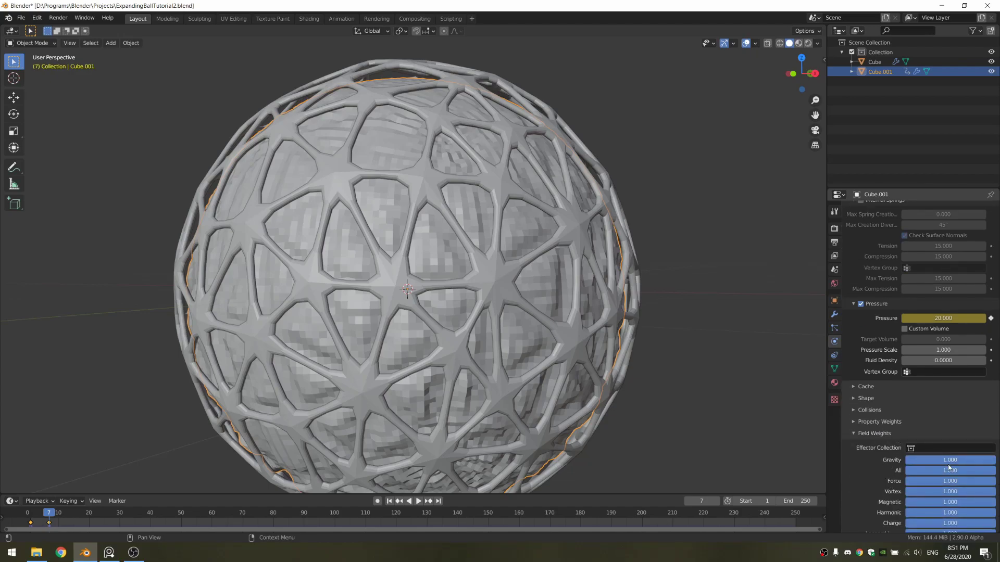
{"action": "left_click_drag", "start_coordinate": [949, 464], "coordinate": [898, 460]}
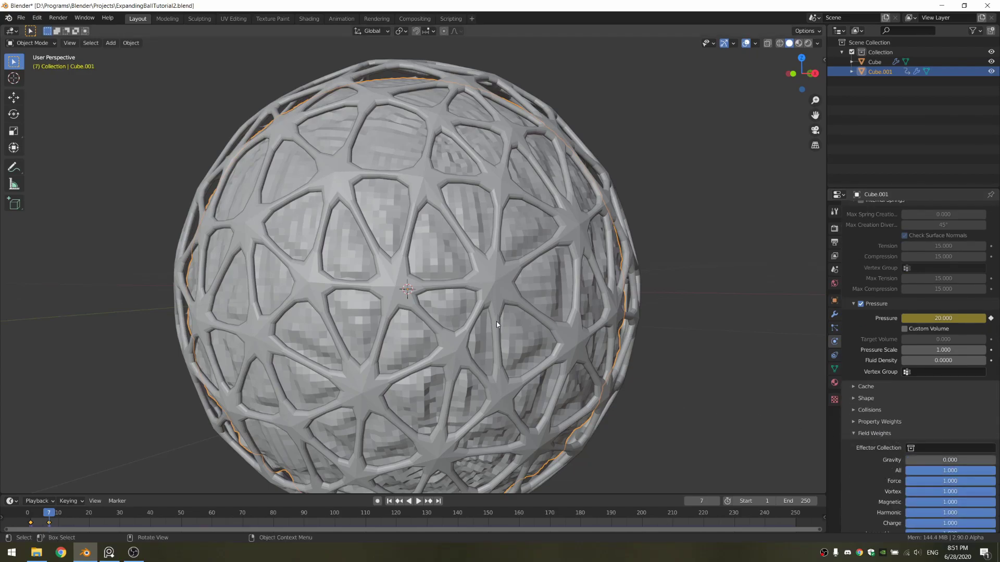
{"action": "key", "text": "ctrl+s"}
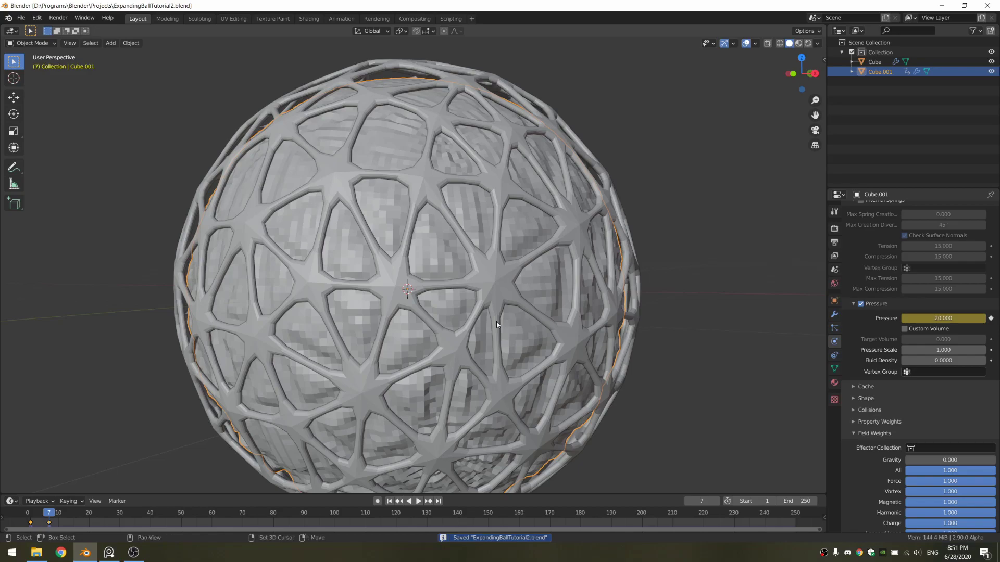
- Play the simulation from frame 1 to about frame 11 and inspect the gap between the cloth and the cage up close
{"action": "key", "text": "shift+Left"}
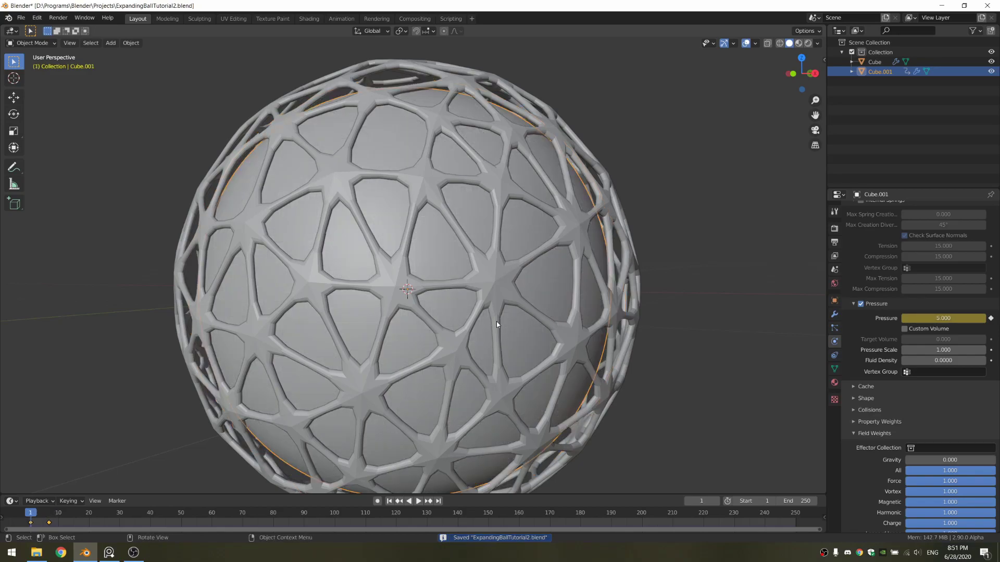
{"action": "key", "text": "space"}
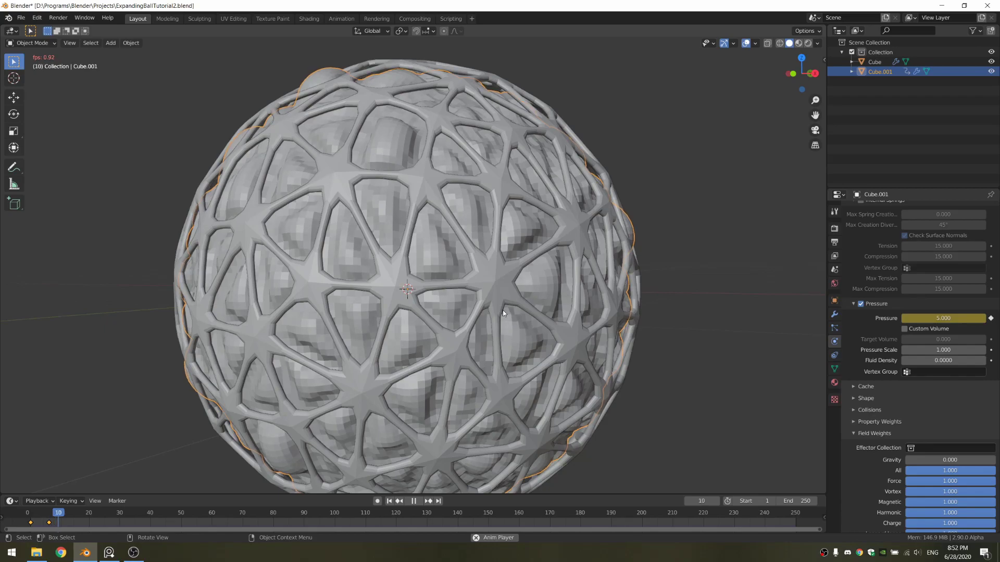
{"action": "key", "text": "space"}
{"action": "middle_click_drag", "start_coordinate": [519, 234], "coordinate": [589, 238]}
{"action": "scroll", "coordinate": [589, 239], "scroll_direction": "up", "scroll_amount": 5}
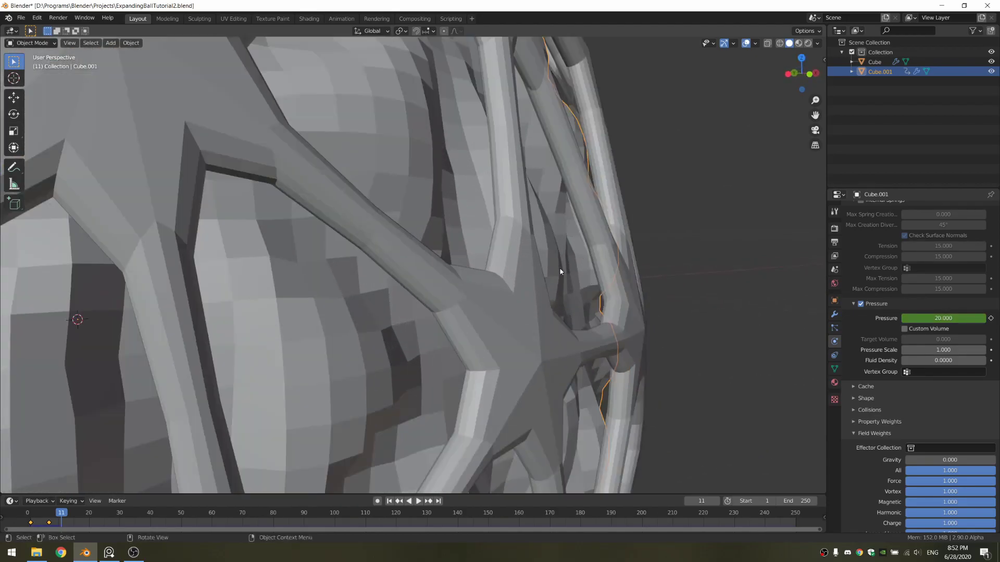
{"action": "middle_click_drag", "start_coordinate": [560, 269], "coordinate": [446, 289], "text": "shift"}
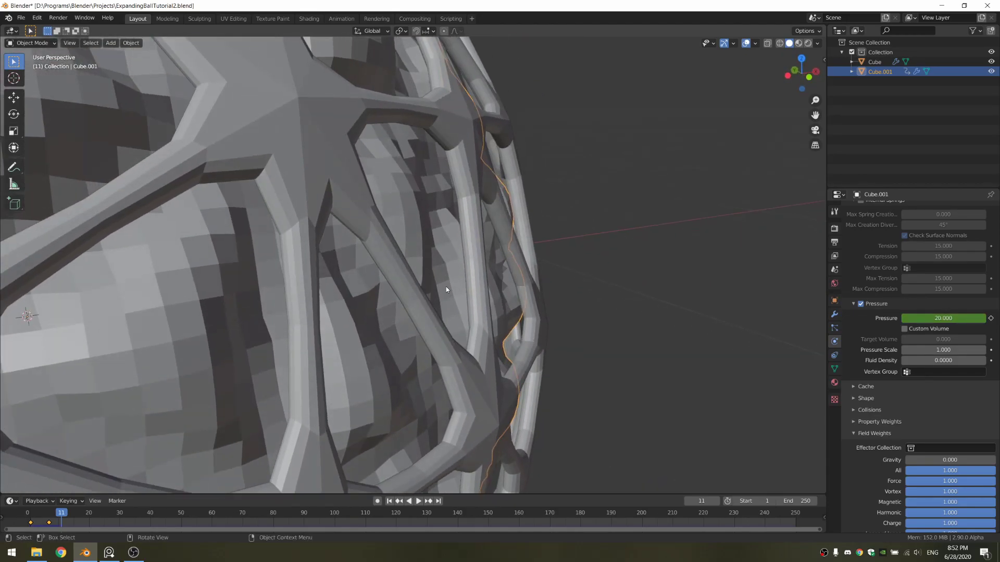
- Set the wireframe cage's soft body and cloth collision thickness to 0.1 inner and 0.001 outer
{"action": "left_click", "coordinate": [474, 294]}
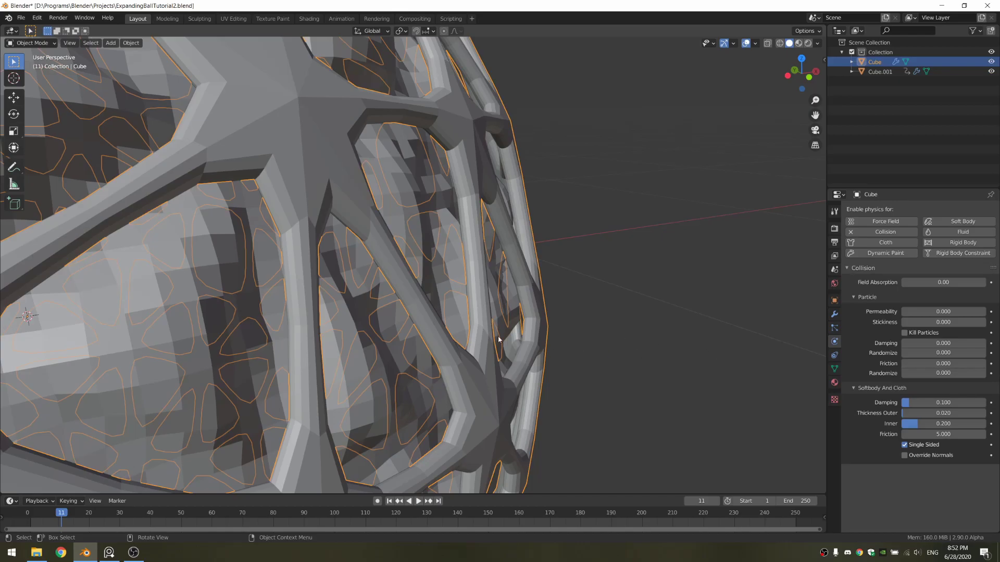
{"action": "scroll", "coordinate": [506, 341], "scroll_direction": "down", "scroll_amount": 10}
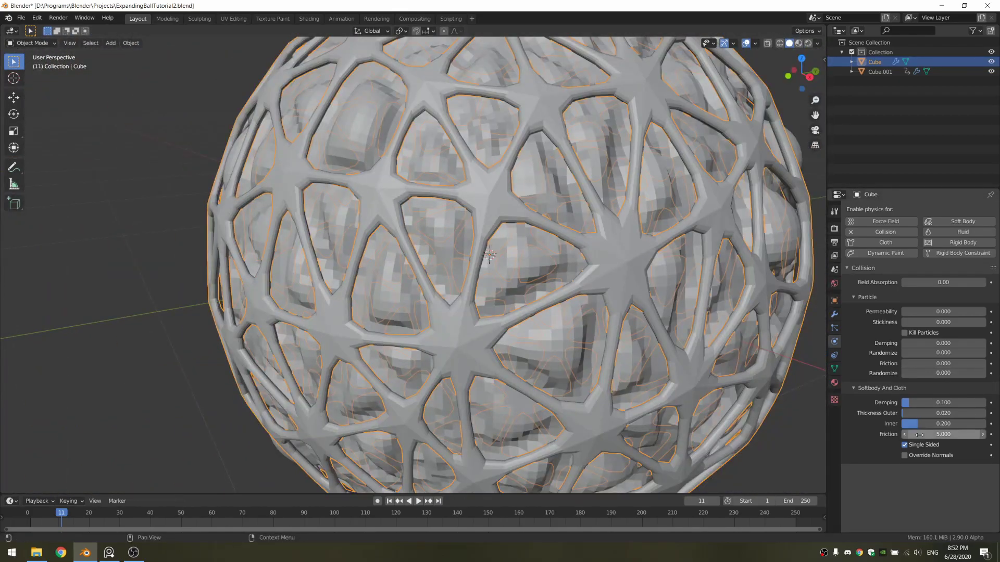
{"action": "left_click", "coordinate": [951, 424]}
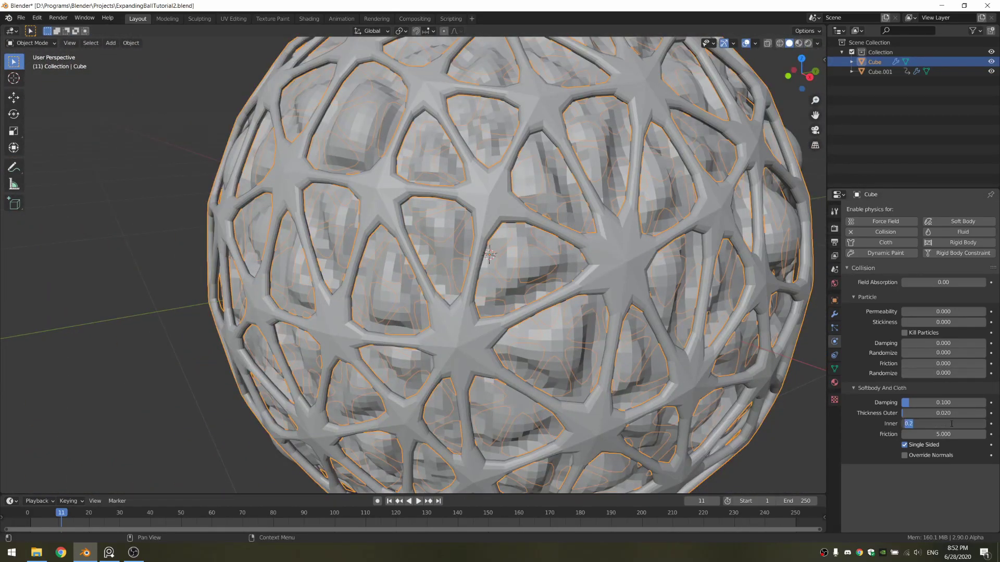
{"action": "type", "text": "0.1"}
{"action": "key", "text": "Return"}
{"action": "left_click", "coordinate": [938, 413]}
{"action": "type", "text": "0.001"}
{"action": "key", "text": "Return"}
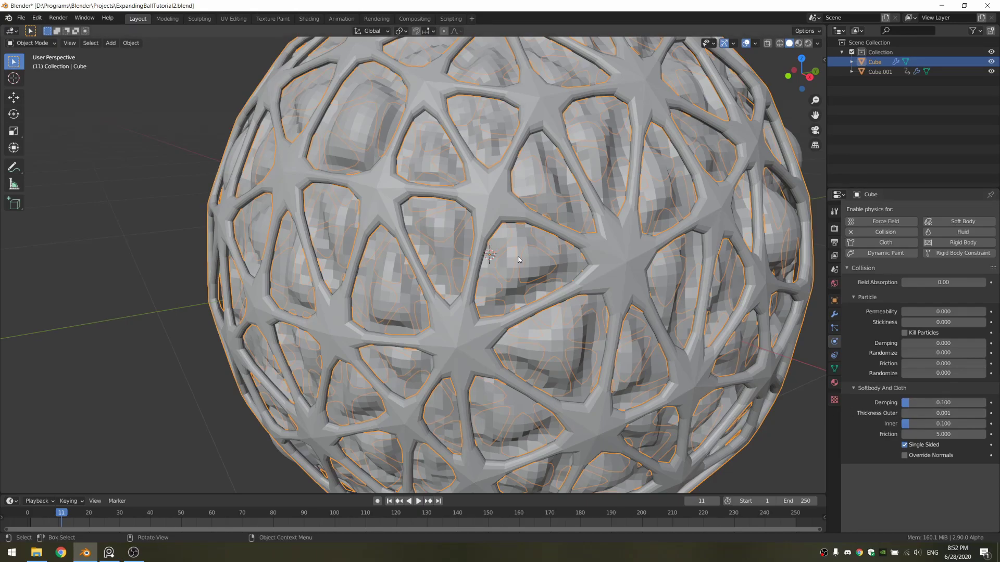
- Set the object collision distance of the inner sphere's cloth to 0.001 m
{"action": "middle_click_drag", "start_coordinate": [521, 257], "coordinate": [572, 262]}
{"action": "left_click", "coordinate": [519, 242]}
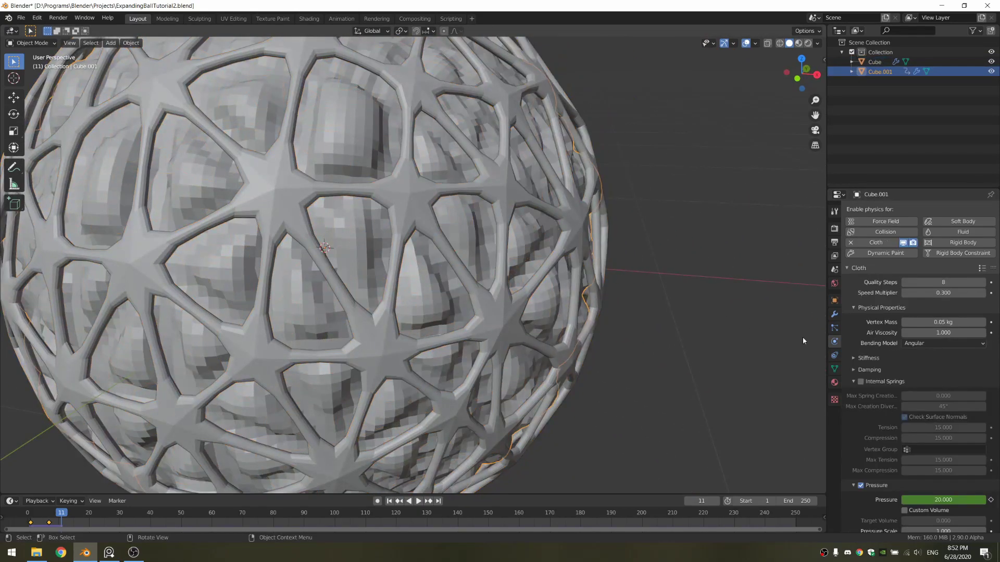
{"action": "scroll", "coordinate": [843, 346], "scroll_direction": "down", "scroll_amount": 2}
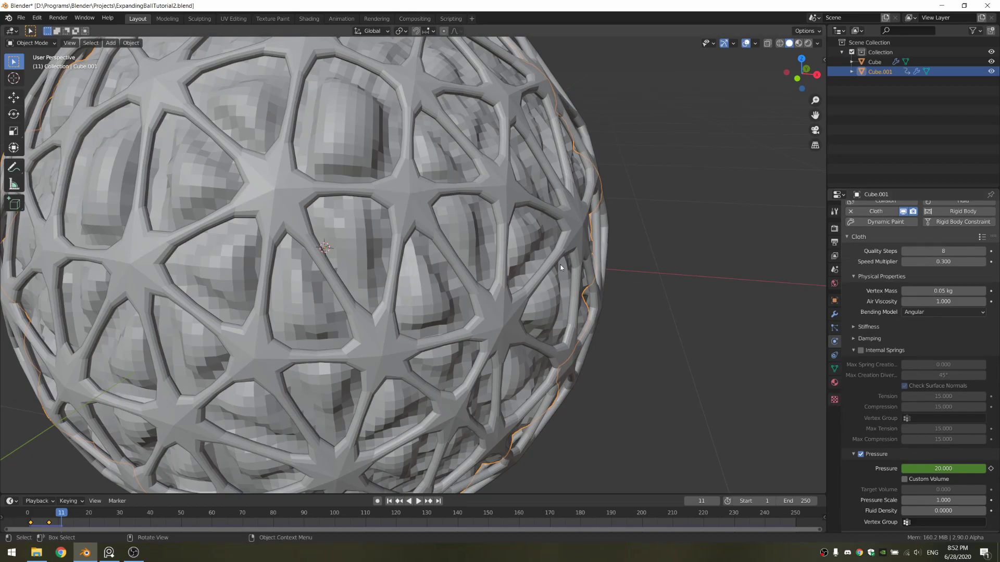
{"action": "scroll", "coordinate": [588, 265], "scroll_direction": "down", "scroll_amount": 5}
{"action": "scroll", "coordinate": [854, 397], "scroll_direction": "down", "scroll_amount": 5}
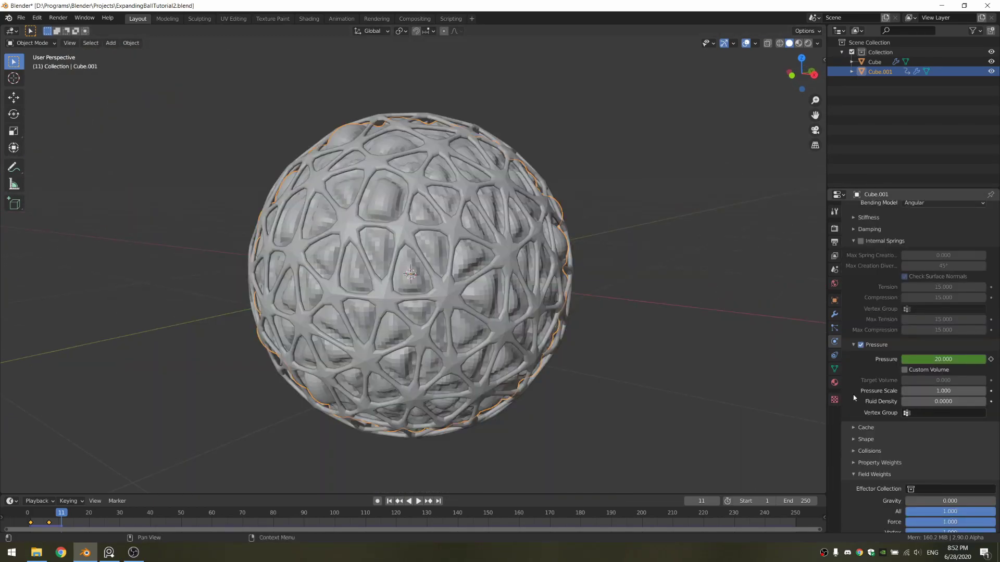
{"action": "scroll", "coordinate": [854, 399], "scroll_direction": "down", "scroll_amount": 5}
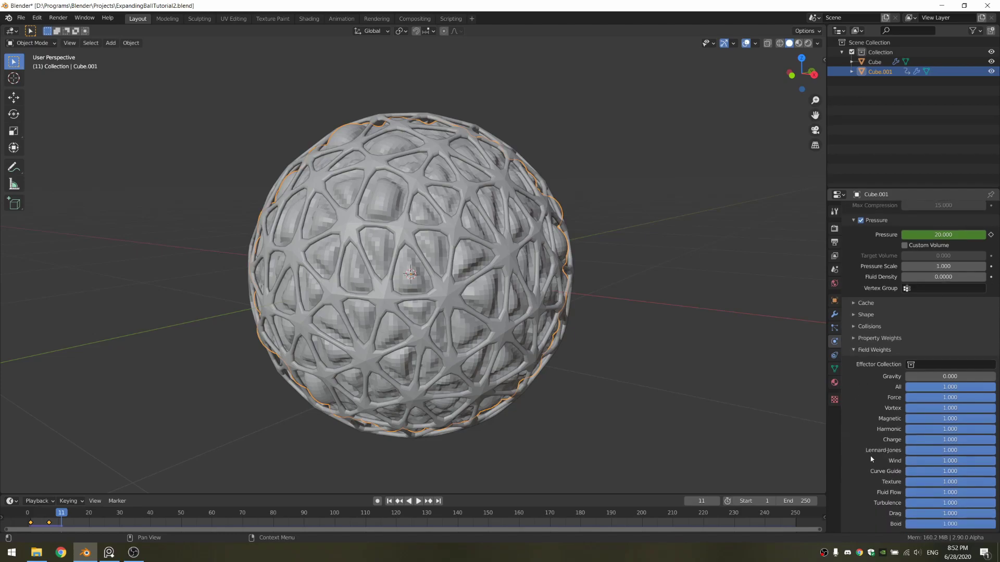
{"action": "left_click", "coordinate": [873, 324]}
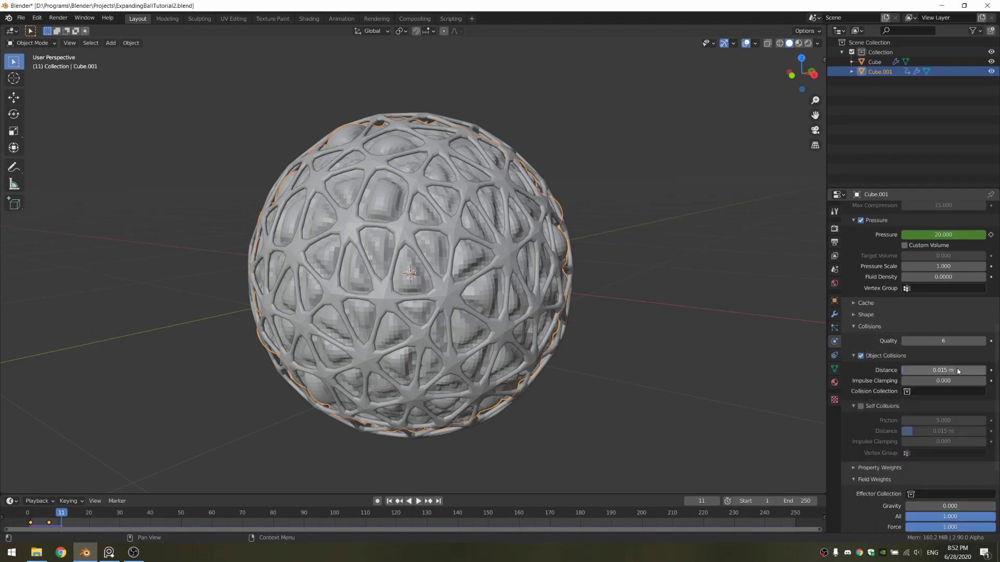
{"action": "left_click_drag", "start_coordinate": [957, 370], "coordinate": [873, 370]}
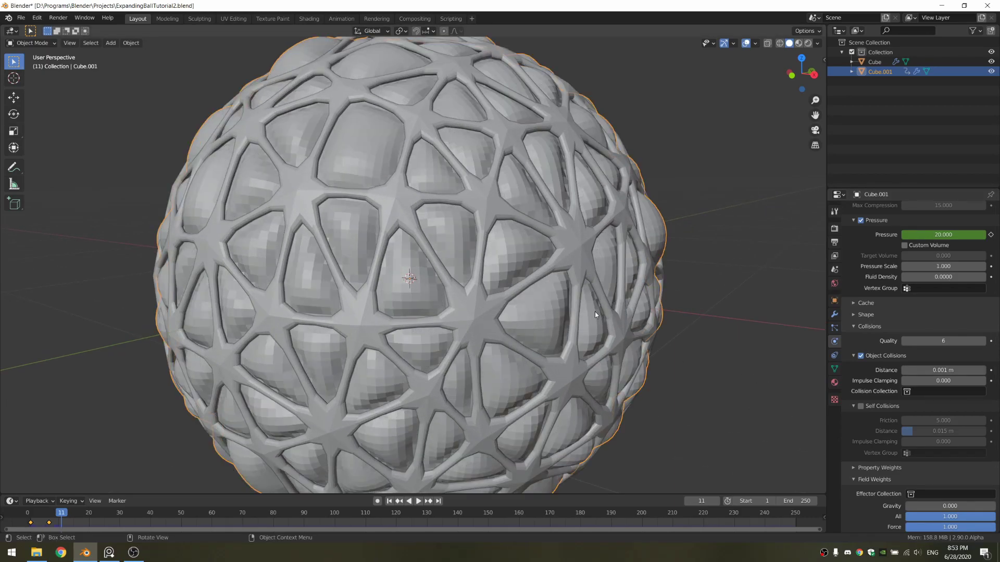
- Replay the cloth simulation from frame 1 and stop it at frame 13 to check how the sphere bulges through the cage
{"action": "key", "text": "shift+Left"}
{"action": "key", "text": "space"}
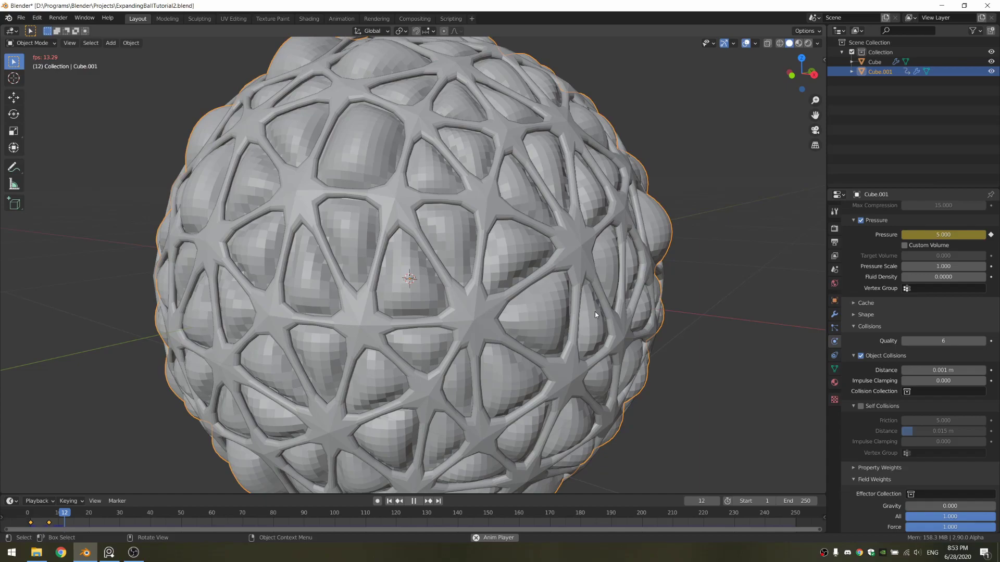
{"action": "key", "text": "space"}
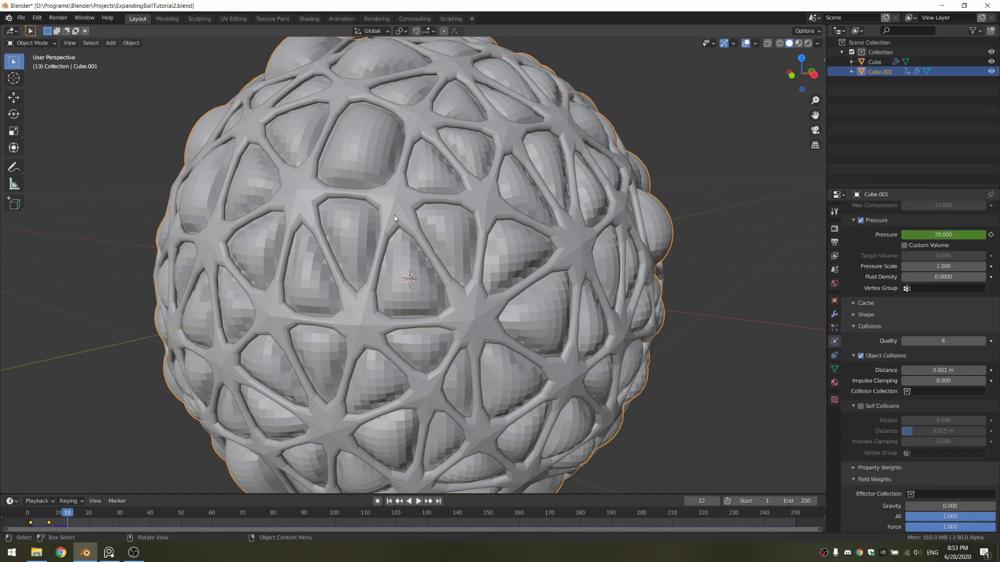
- Set the inner sphere's Subdivision levels to 7 for both viewport and render, and return to frame 1
{"action": "left_click", "coordinate": [469, 241]}
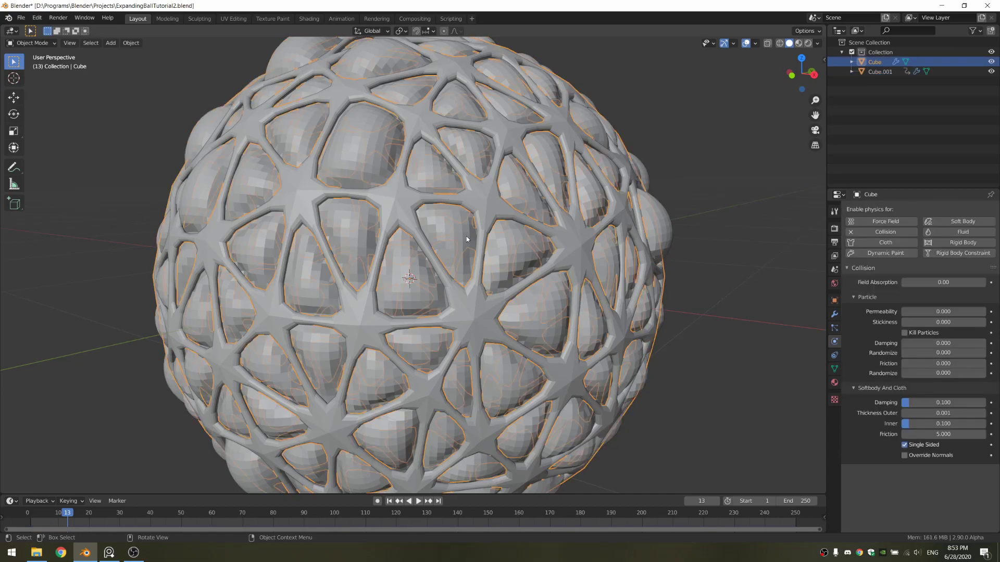
{"action": "left_click", "coordinate": [449, 237]}
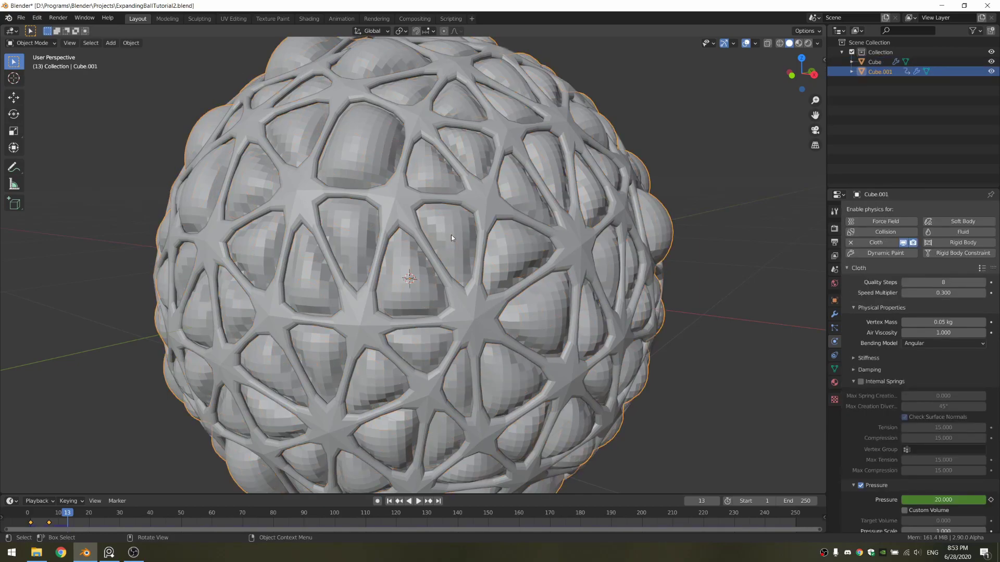
{"action": "left_click", "coordinate": [834, 314]}
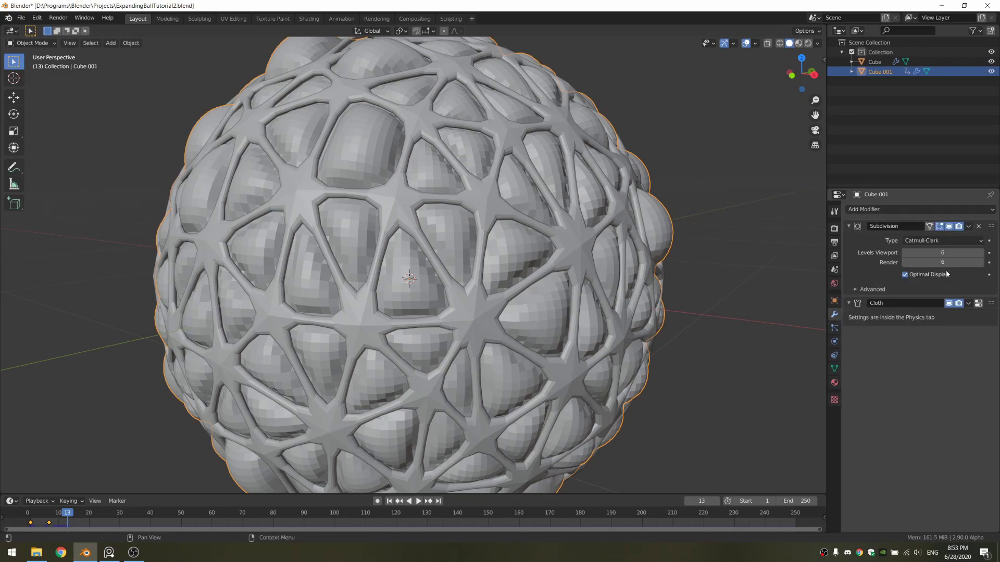
{"action": "left_click_drag", "start_coordinate": [962, 263], "coordinate": [962, 240]}
{"action": "type", "text": "7"}
{"action": "key", "text": "Return"}
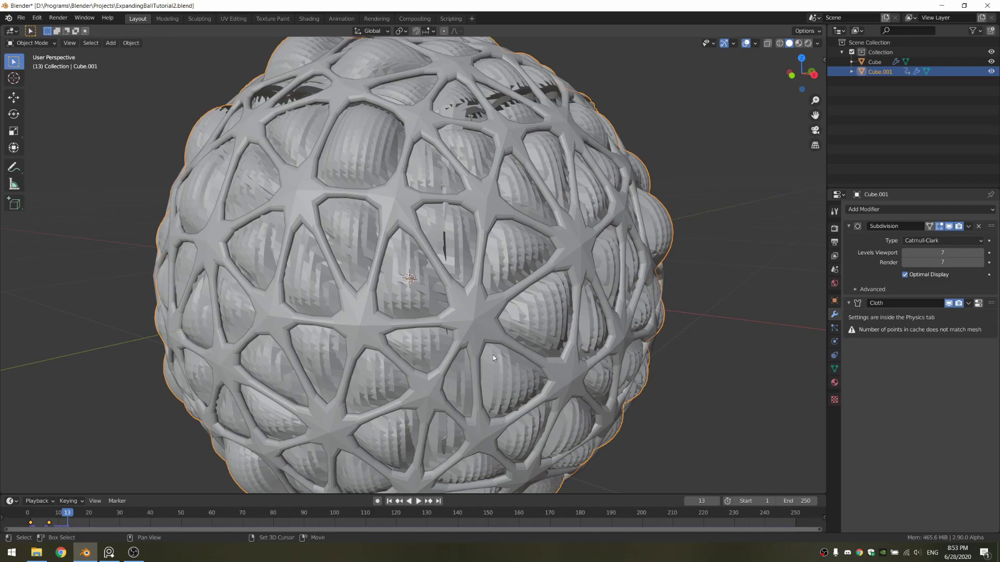
{"action": "key", "text": "shift+Left"}
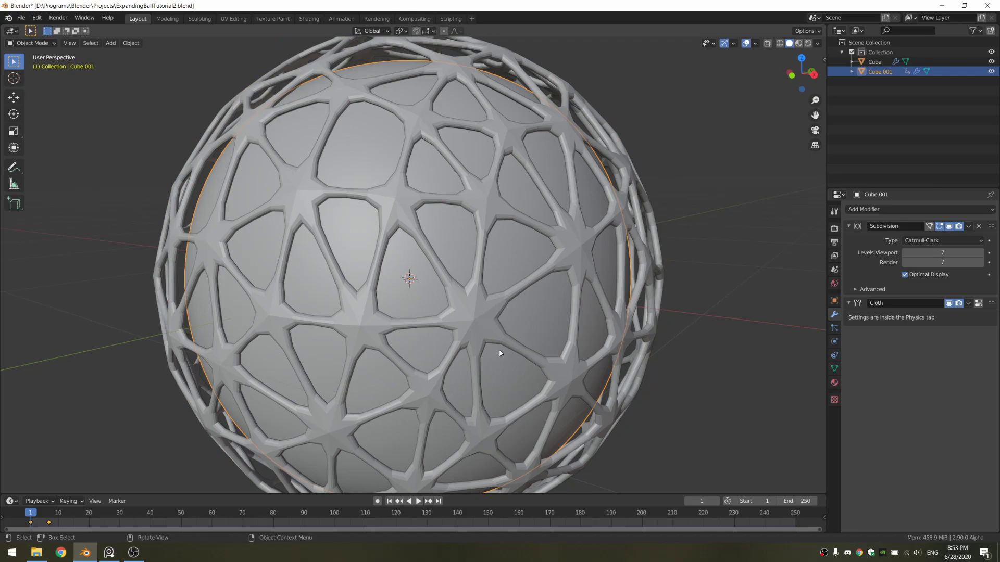
- Set the wireframe cage's second Subdivision modifier to 3 levels for viewport and render, and save the file
{"action": "left_click", "coordinate": [482, 316]}
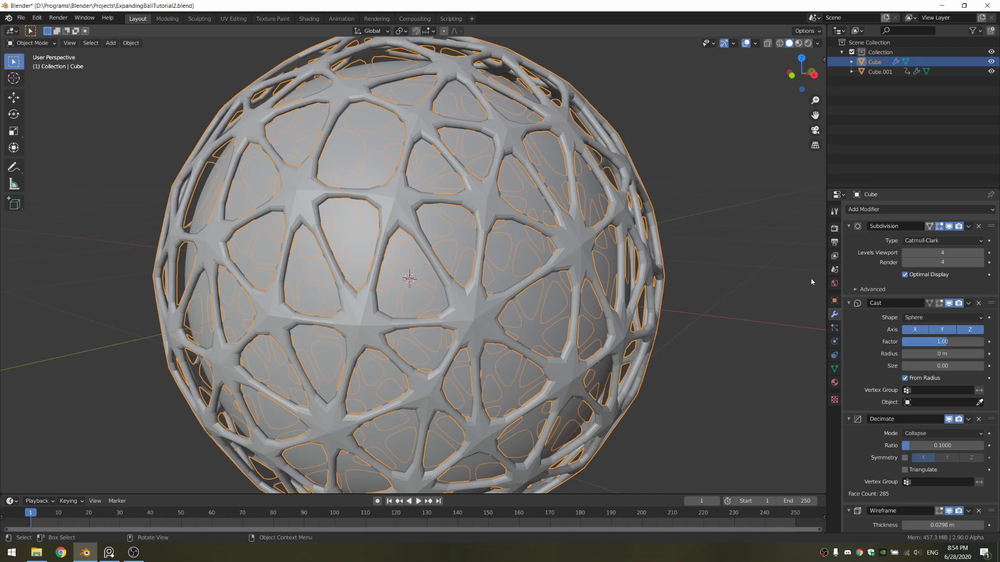
{"action": "scroll", "coordinate": [879, 426], "scroll_direction": "down", "scroll_amount": 8}
{"action": "scroll", "coordinate": [879, 426], "scroll_direction": "down", "scroll_amount": 1}
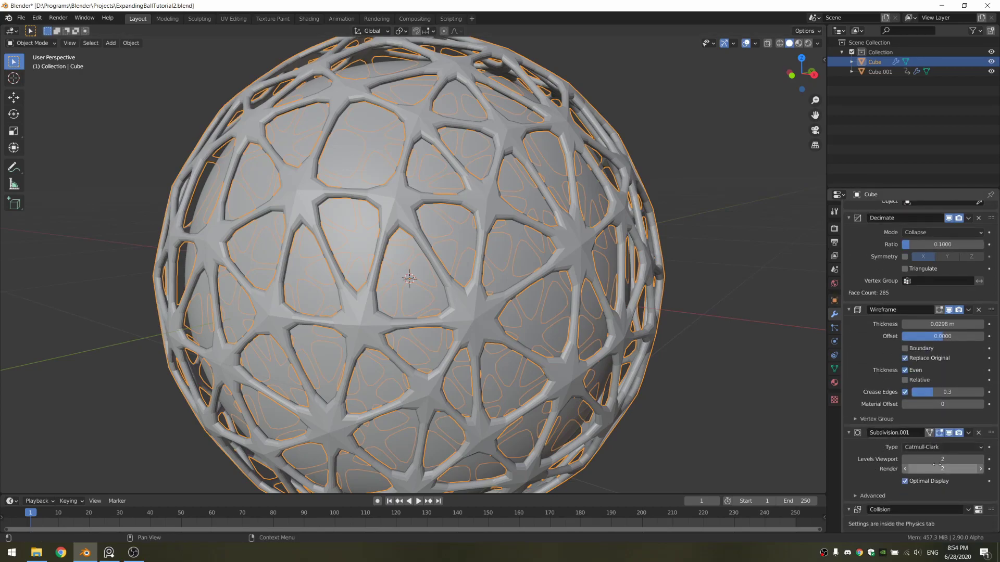
{"action": "scroll", "coordinate": [474, 317], "scroll_direction": "up", "scroll_amount": 1}
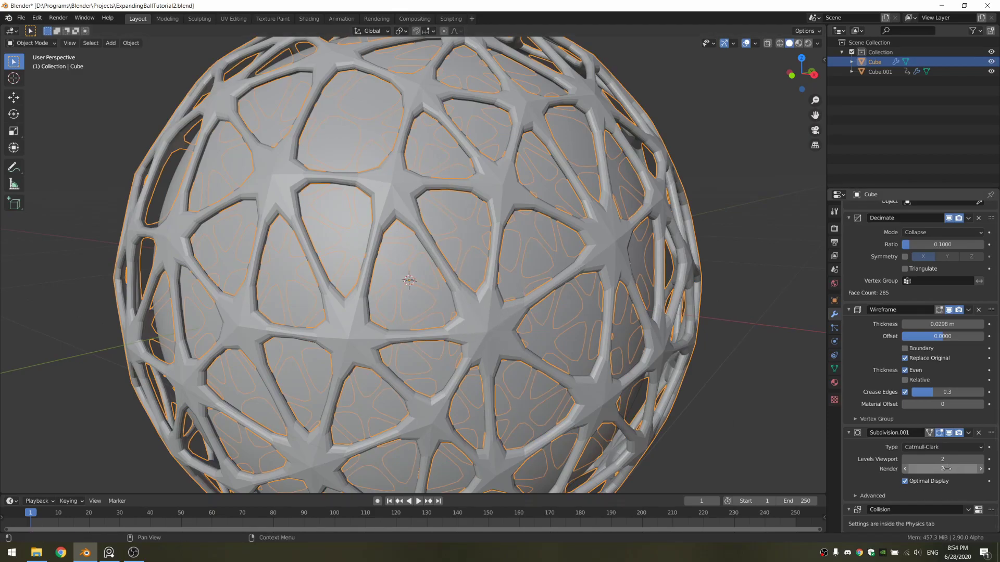
{"action": "left_click_drag", "start_coordinate": [946, 468], "coordinate": [951, 453]}
{"action": "type", "text": "3"}
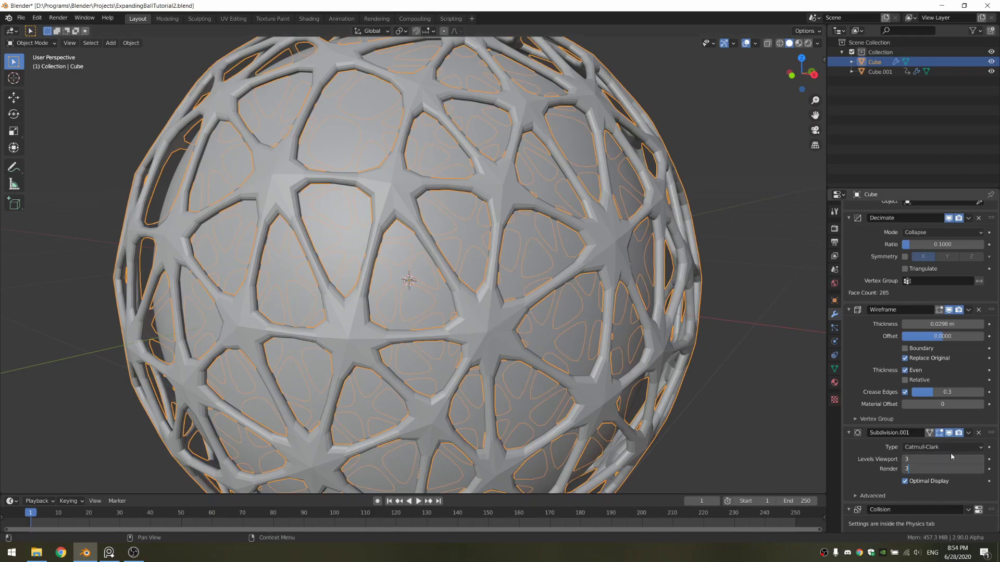
{"action": "key", "text": "Return"}
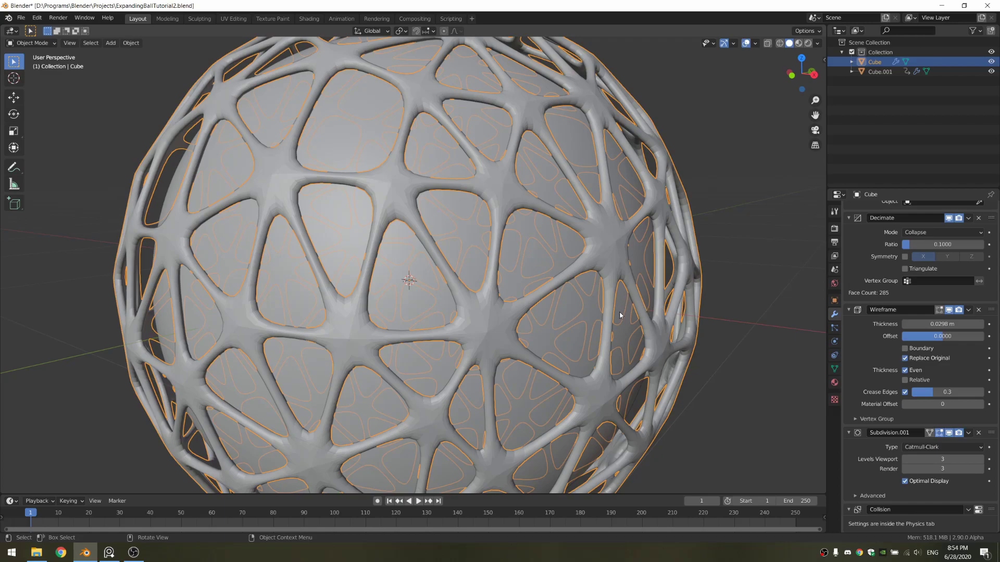
{"action": "left_click", "coordinate": [833, 341]}
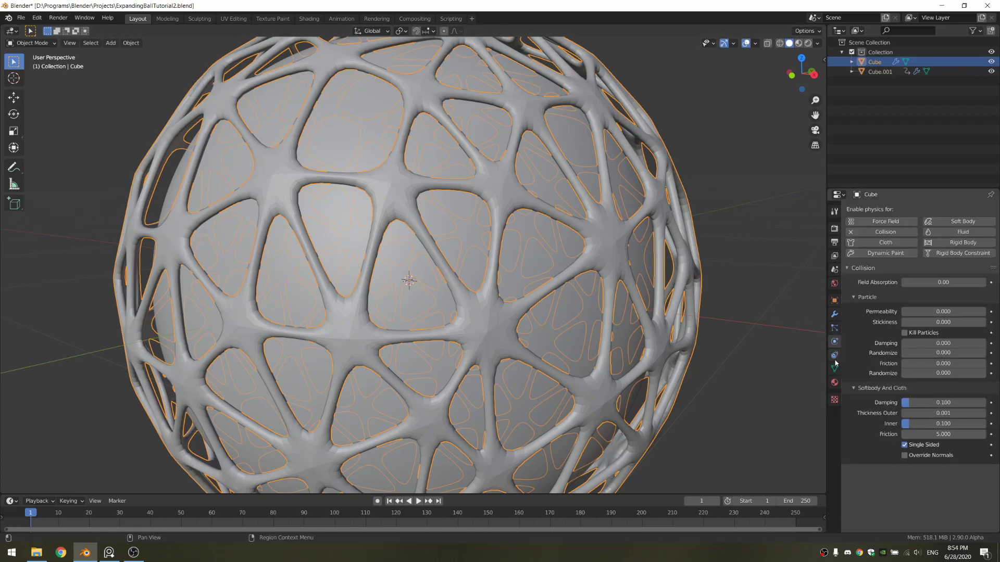
{"action": "left_click", "coordinate": [834, 327]}
{"action": "left_click", "coordinate": [834, 313]}
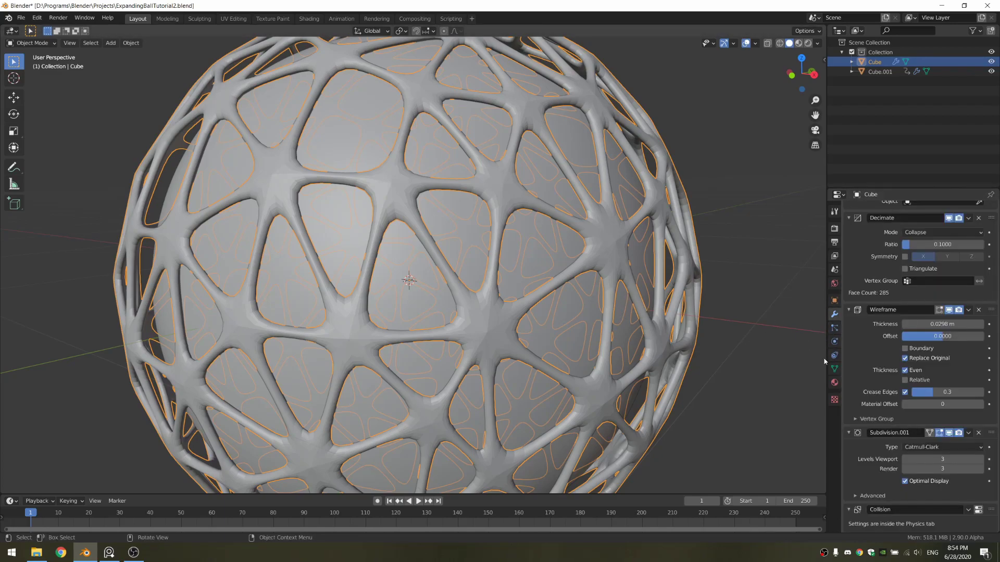
{"action": "key", "text": "ctrl+s"}
- Bake the inner sphere's cloth simulation and stop the bake at about frame 15
{"action": "left_click", "coordinate": [834, 342]}
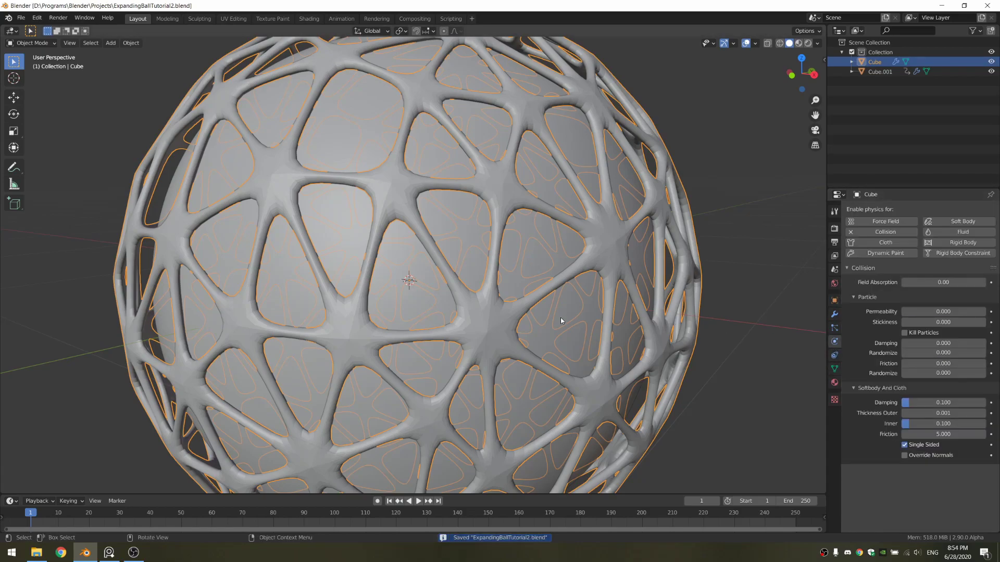
{"action": "left_click", "coordinate": [573, 336]}
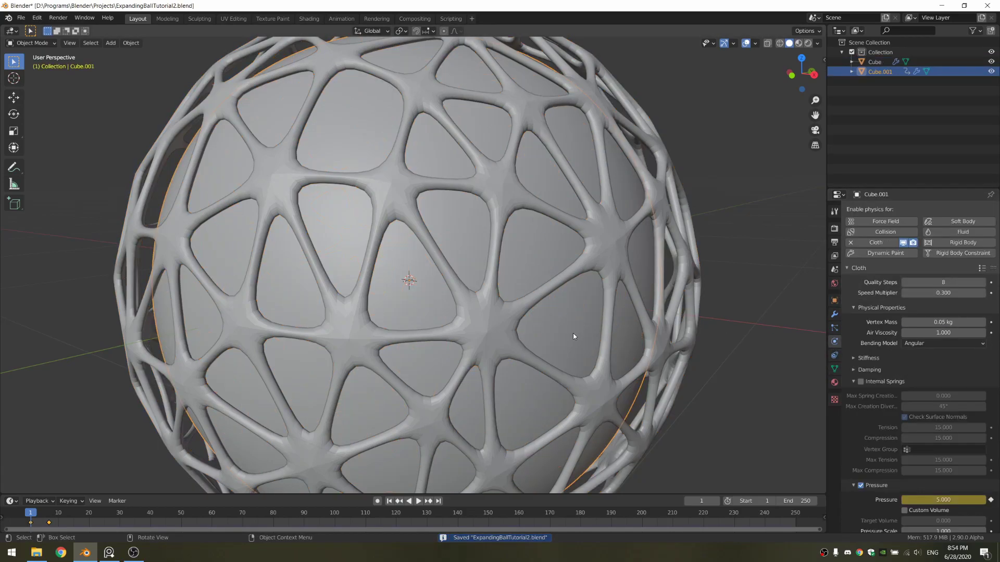
{"action": "scroll", "coordinate": [874, 396], "scroll_direction": "down", "scroll_amount": 7}
{"action": "left_click", "coordinate": [866, 350]}
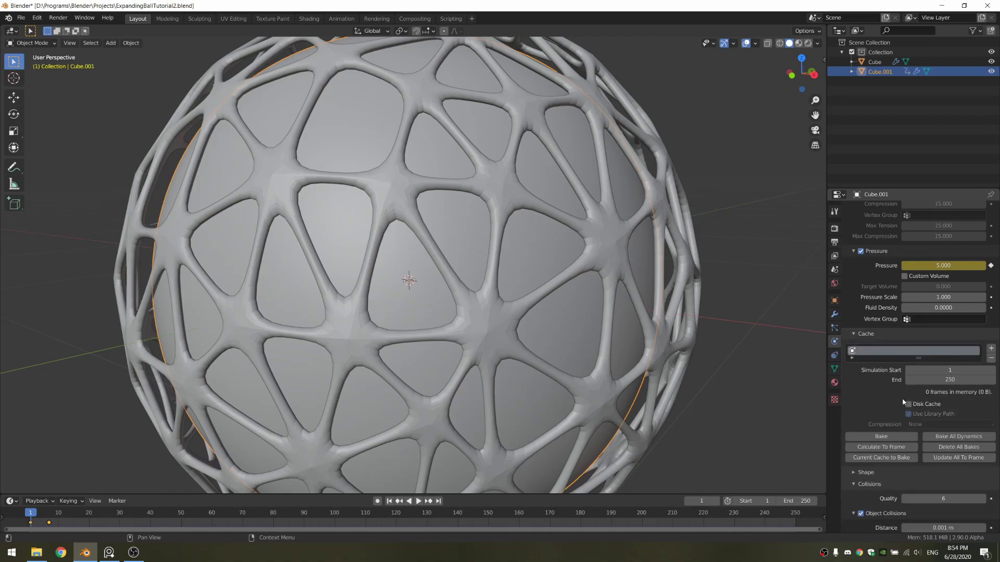
{"action": "left_click", "coordinate": [892, 436]}
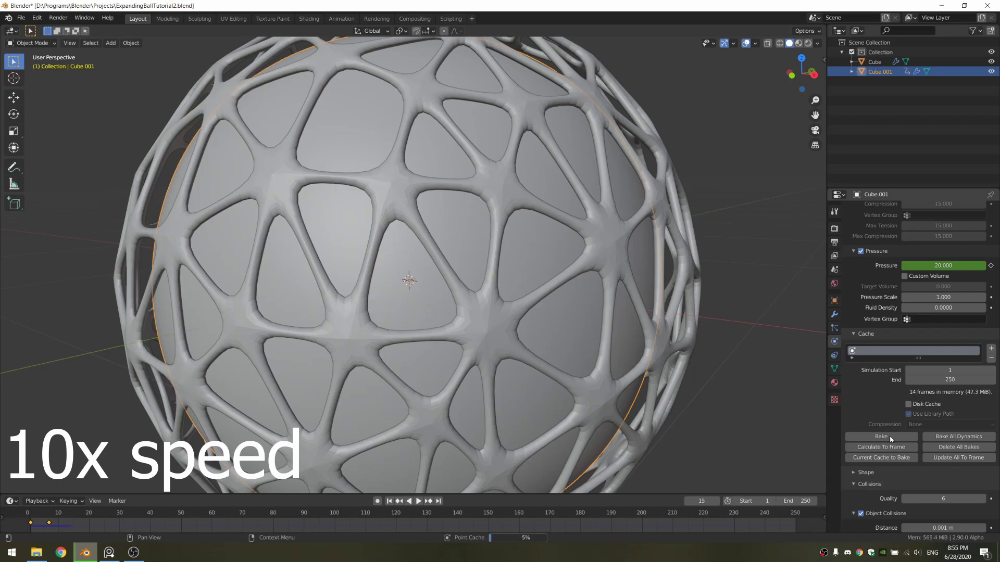
{"action": "key", "text": "Escape"}
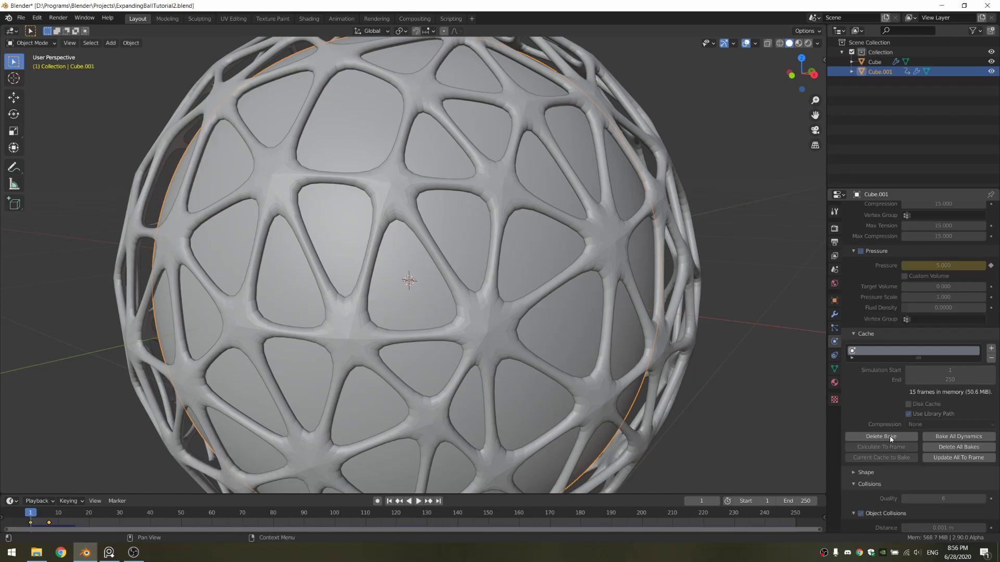
- Go to frame 14, inspect the bulging sphere up close, and review its cloth stiffness settings
{"action": "left_click", "coordinate": [71, 516]}
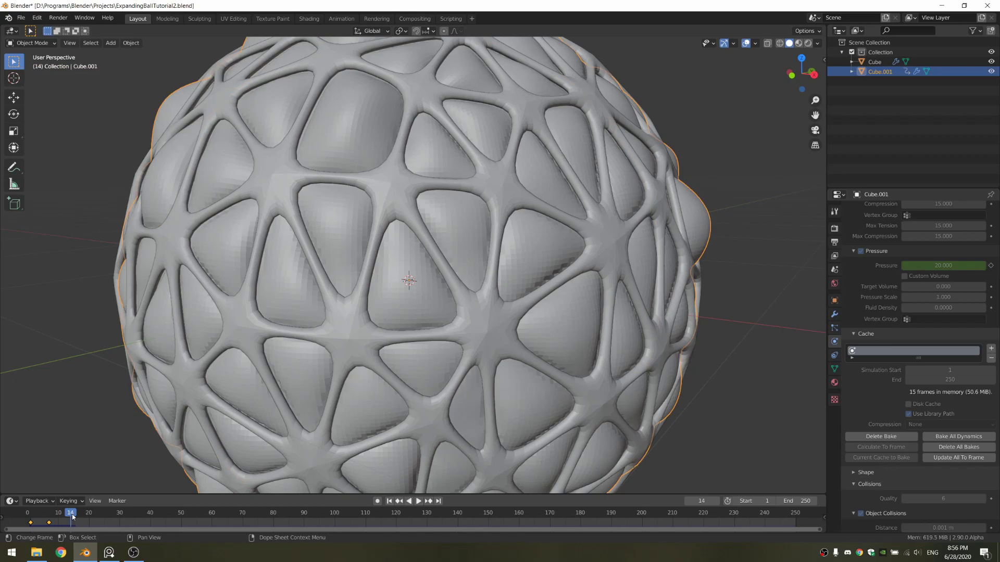
{"action": "middle_click_drag", "start_coordinate": [230, 384], "coordinate": [599, 333]}
{"action": "scroll", "coordinate": [439, 344], "scroll_direction": "up", "scroll_amount": 2}
{"action": "scroll", "coordinate": [439, 344], "scroll_direction": "up", "scroll_amount": 1}
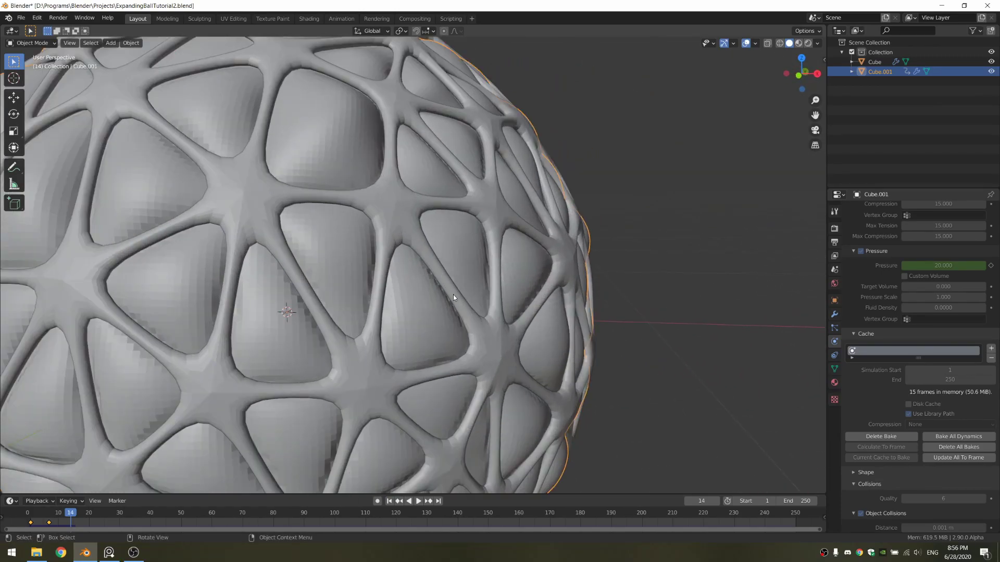
{"action": "scroll", "coordinate": [920, 311], "scroll_direction": "up", "scroll_amount": 8}
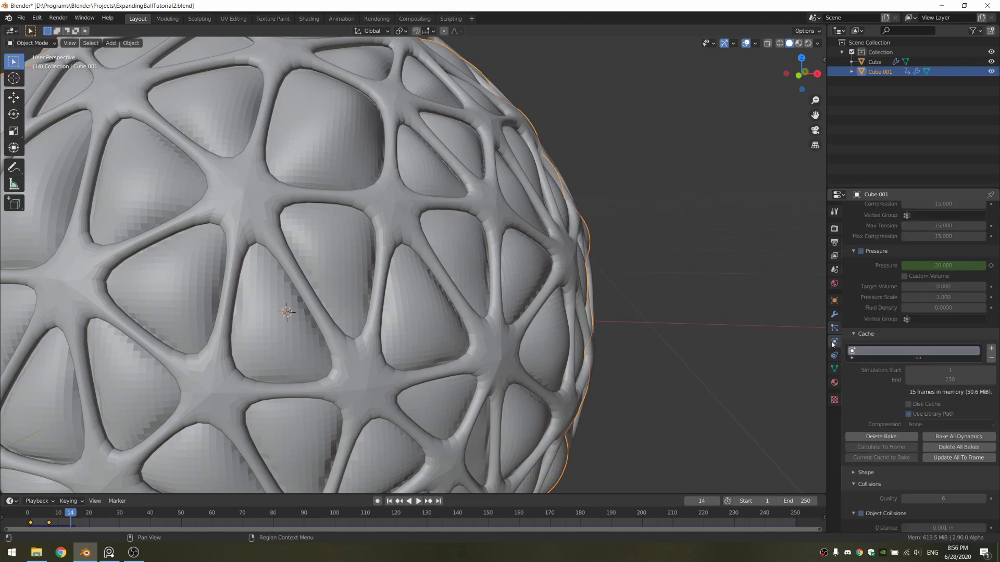
{"action": "scroll", "coordinate": [921, 323], "scroll_direction": "up", "scroll_amount": 1}
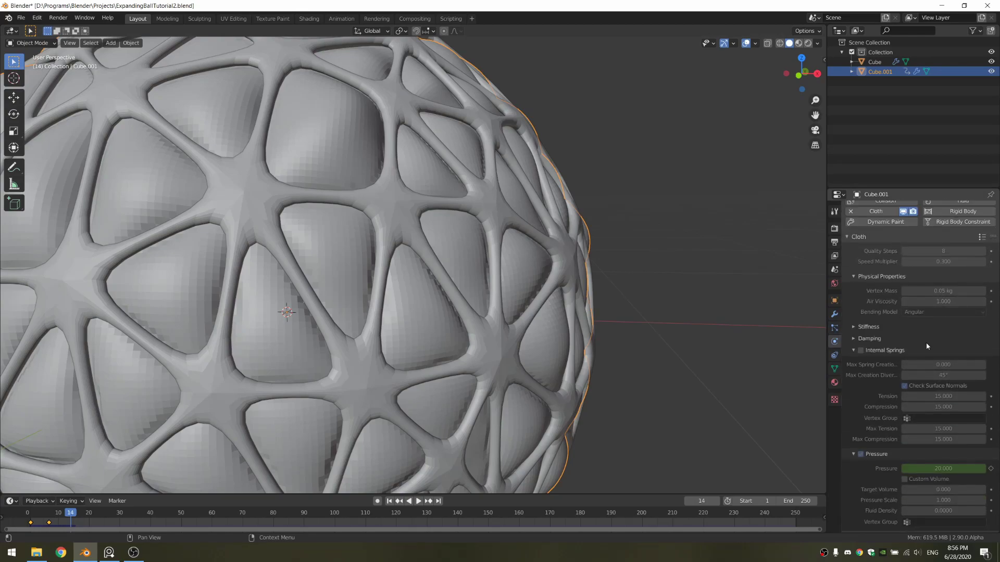
{"action": "left_click", "coordinate": [877, 328]}
{"action": "scroll", "coordinate": [902, 379], "scroll_direction": "down", "scroll_amount": 5}
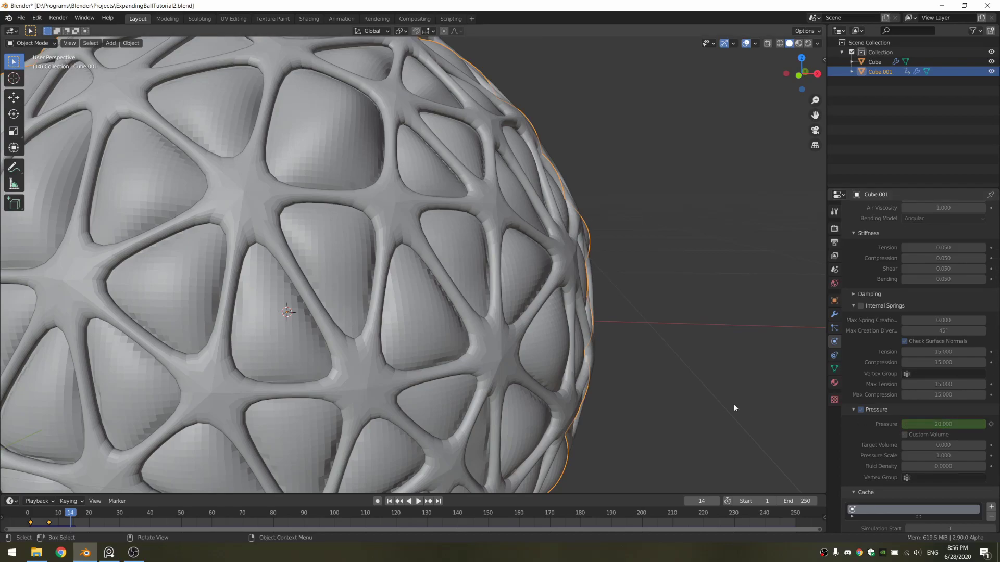
{"action": "middle_click_drag", "start_coordinate": [734, 408], "coordinate": [602, 295]}
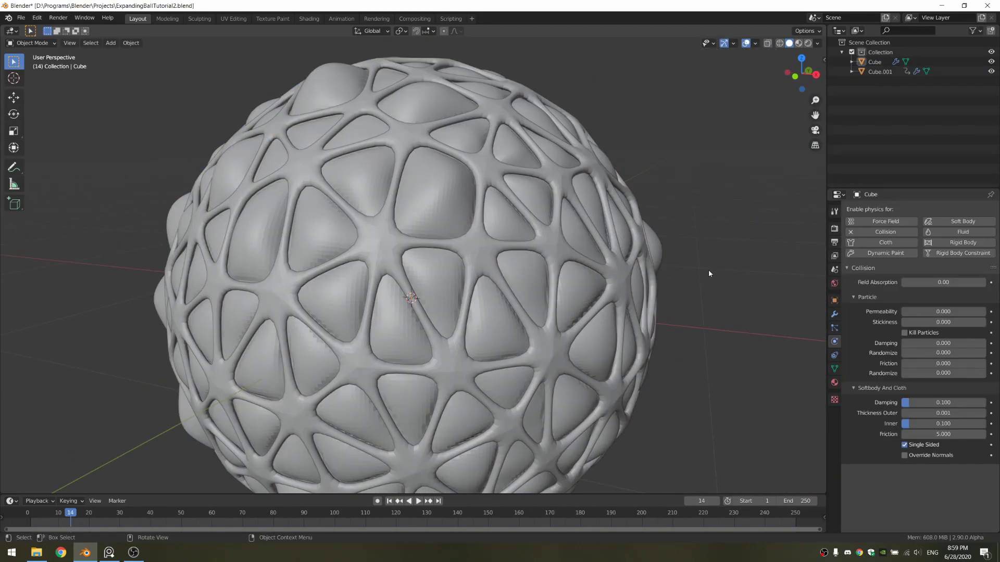
- Apply smooth shading to both the wireframe cage and the inner cloth sphere
{"action": "left_click", "coordinate": [476, 251]}
{"action": "right_click", "coordinate": [471, 248]}
{"action": "key", "text": "Escape"}
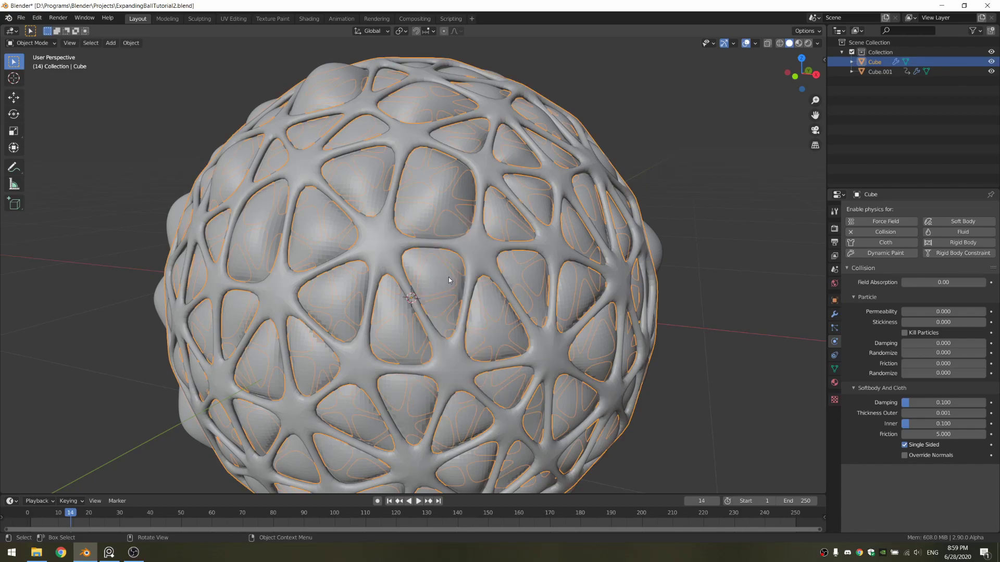
{"action": "left_click", "coordinate": [445, 279]}
{"action": "right_click", "coordinate": [446, 279]}
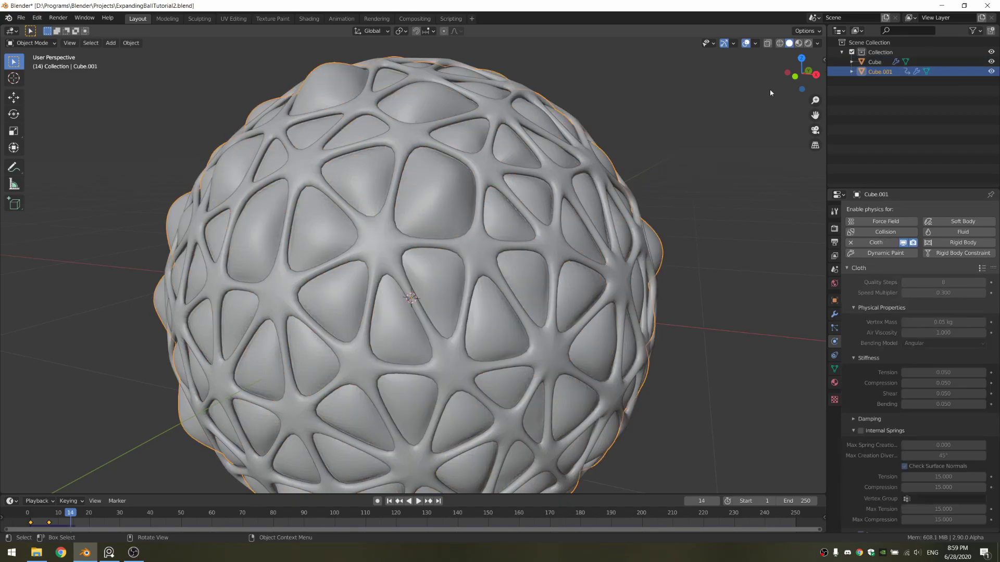
- Split the 3D viewport vertically and change the new area into a Shader Editor
{"action": "mouse_move", "coordinate": [823, 30]}
{"action": "left_mouse_down"}
{"action": "mouse_move", "coordinate": [651, 63]}
{"action": "mouse_move", "coordinate": [432, 64]}
{"action": "left_mouse_up"}
{"action": "left_click", "coordinate": [444, 31]}
{"action": "left_click", "coordinate": [465, 110]}
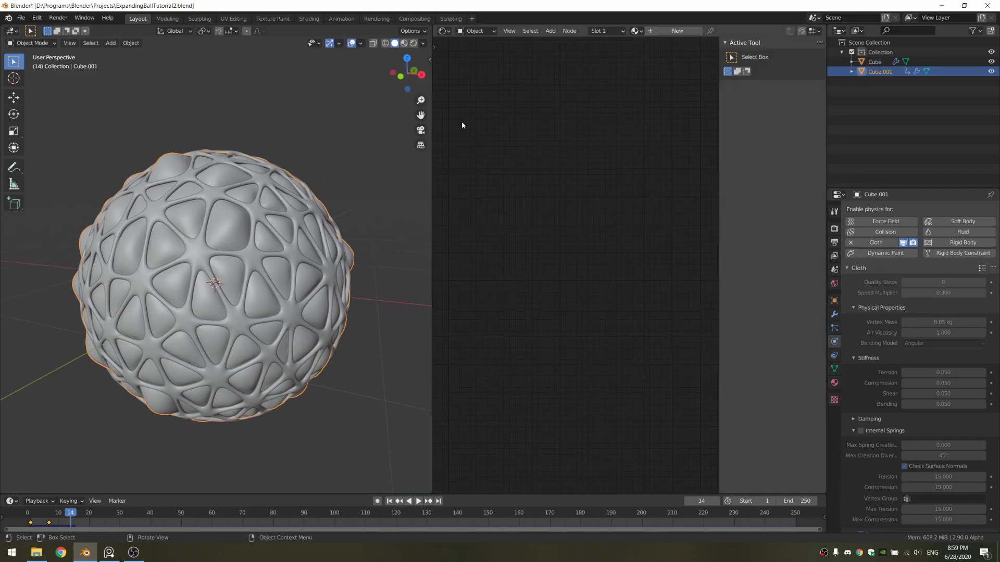
{"action": "scroll", "coordinate": [178, 180], "scroll_direction": "up", "scroll_amount": 1}
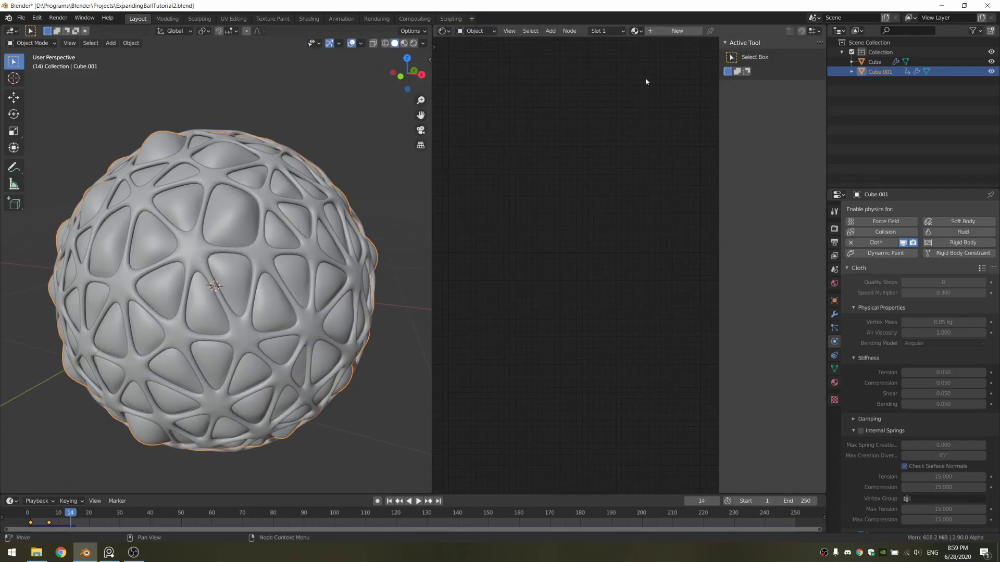
- Create a new material named Inside for the inner sphere, hide the node editor's sidebar and frame all nodes
{"action": "left_click", "coordinate": [677, 32]}
{"action": "key", "text": "ctrl+a"}
{"action": "type", "text": "Inside"}
{"action": "key", "text": "Return"}
{"action": "key", "text": "n"}
{"action": "key", "text": "Home"}
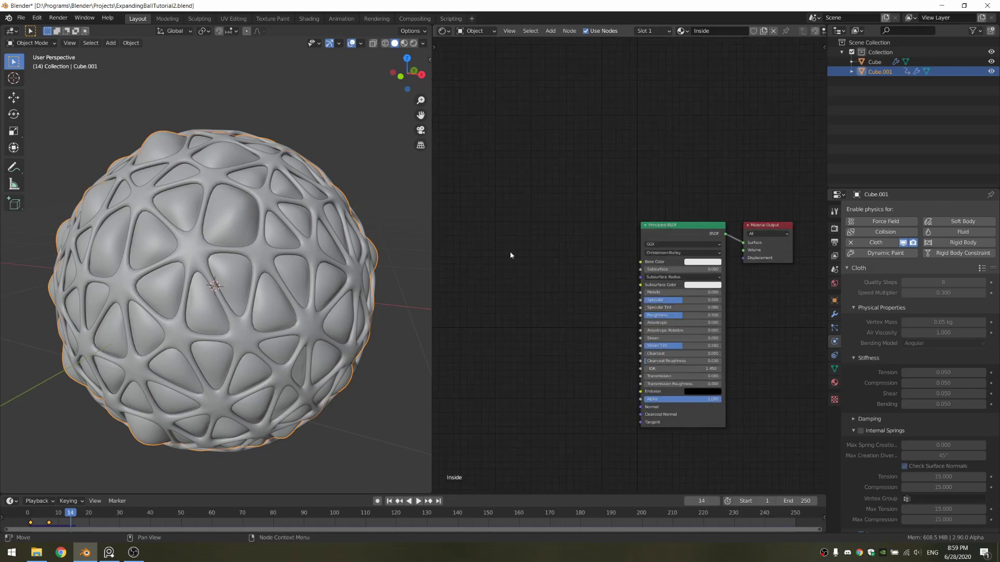
- Add a Noise Texture node well to the left of the Principled BSDF
{"action": "scroll", "coordinate": [511, 255], "scroll_direction": "up", "scroll_amount": 3}
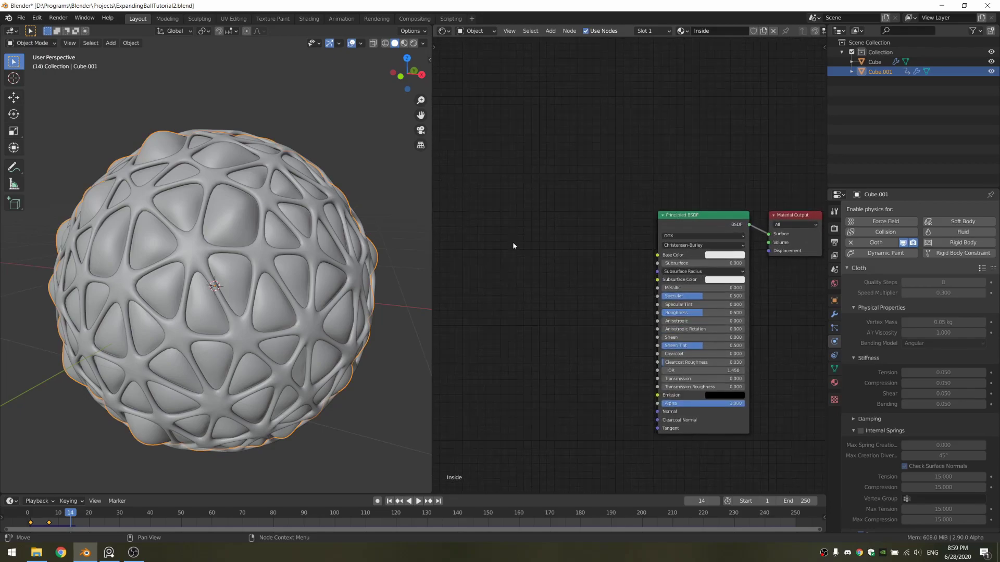
{"action": "key", "text": "shift+a"}
{"action": "type", "text": "noise"}
{"action": "key", "text": "Return"}
{"action": "left_click", "coordinate": [486, 237]}
{"action": "middle_click_drag", "start_coordinate": [502, 243], "coordinate": [587, 242]}
{"action": "left_click_drag", "start_coordinate": [594, 241], "coordinate": [538, 234]}
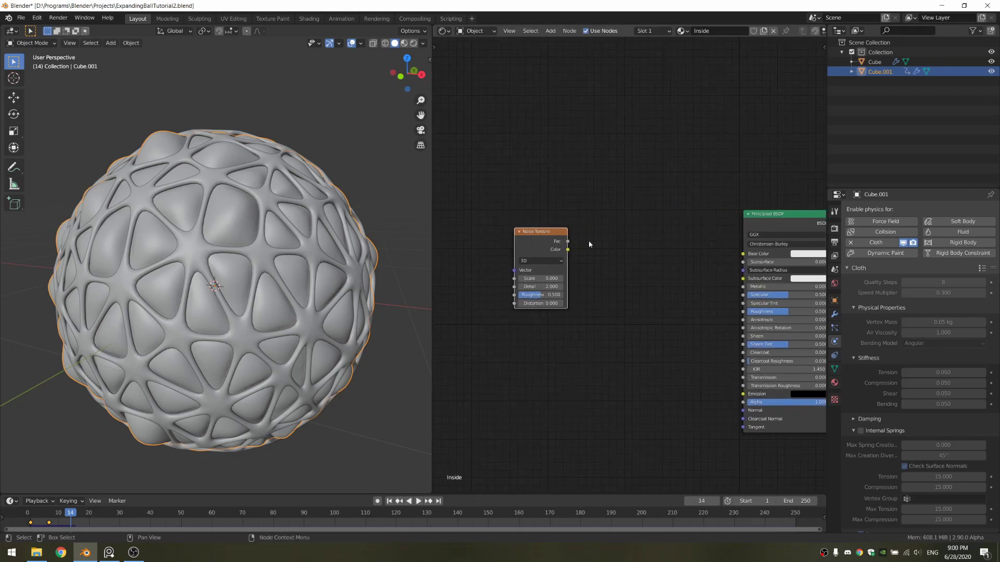
- Add a Voronoi Texture node after the Noise Texture and connect the noise Fac to the Voronoi Scale
{"action": "key", "text": "shift+a"}
{"action": "left_click", "coordinate": [628, 234]}
{"action": "type", "text": "voro"}
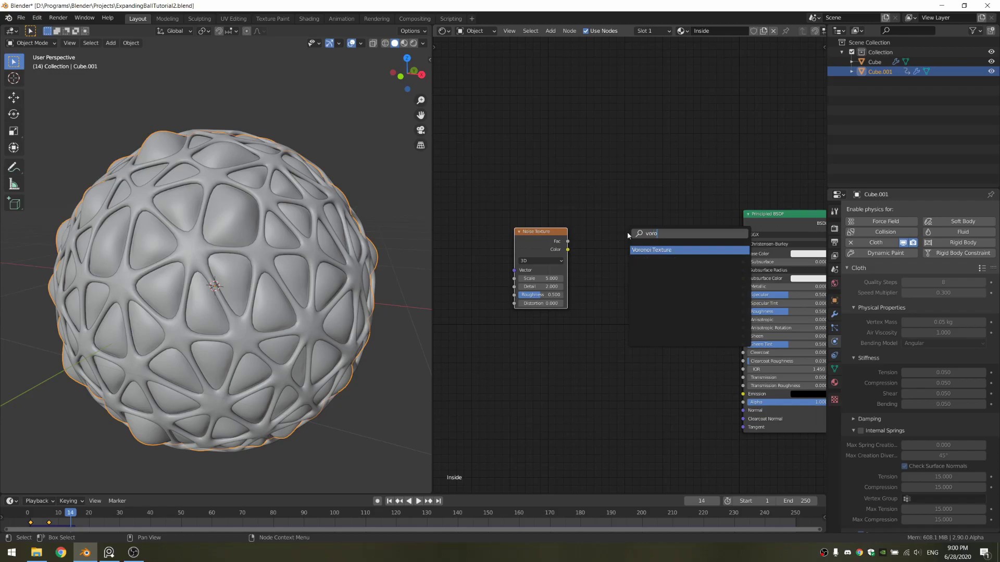
{"action": "key", "text": "Return"}
{"action": "left_click", "coordinate": [640, 232]}
{"action": "left_click_drag", "start_coordinate": [561, 246], "coordinate": [621, 297]}
- Preview the Voronoi Texture's Distance output on the sphere in rendered viewport shading and save the file
{"action": "middle_click_drag", "start_coordinate": [648, 237], "coordinate": [611, 253]}
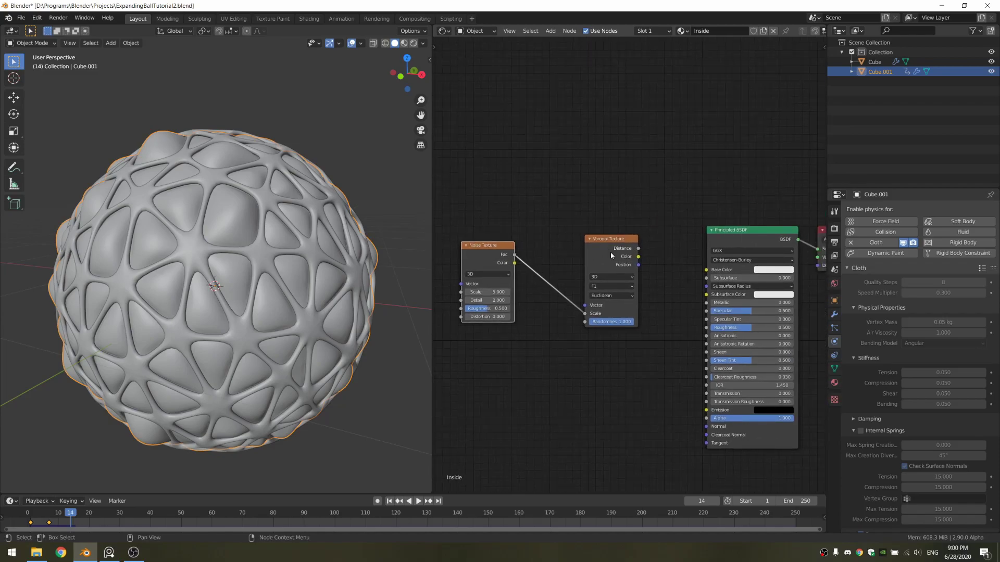
{"action": "left_click", "coordinate": [611, 252], "text": "ctrl+shift"}
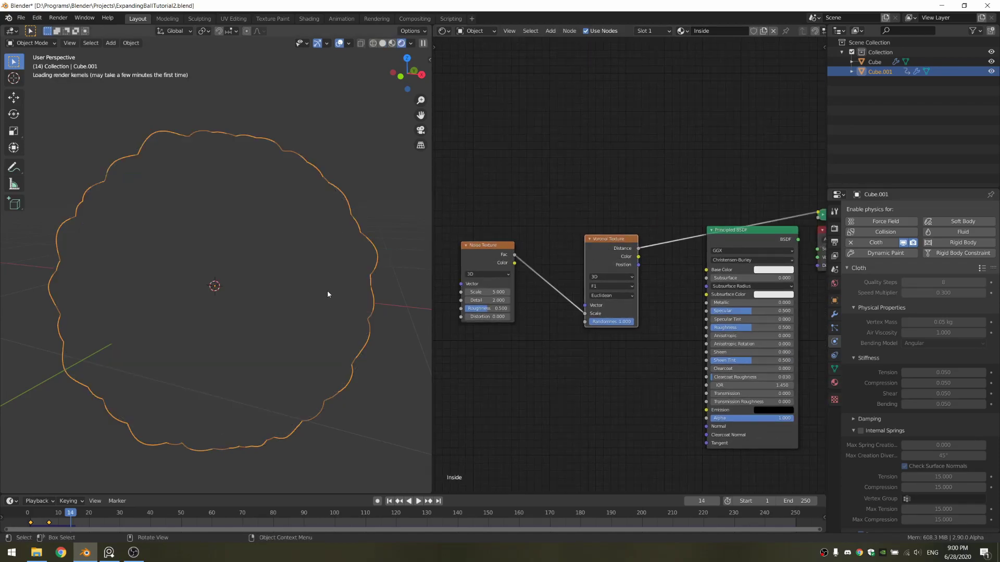
{"action": "key", "text": "ctrl+s"}
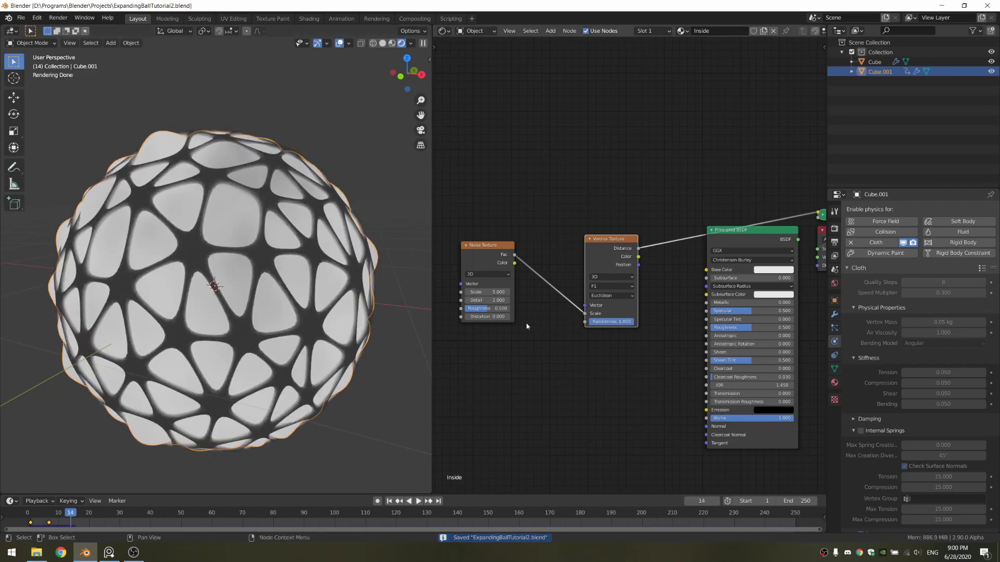
- Insert a Math node into the link between the Noise Texture's Fac and the Voronoi Texture's Scale
{"action": "middle_click_drag", "start_coordinate": [536, 326], "coordinate": [579, 330]}
{"action": "scroll", "coordinate": [579, 330], "scroll_direction": "up", "scroll_amount": 1}
{"action": "key", "text": "shift+a"}
{"action": "left_click", "coordinate": [579, 332]}
{"action": "type", "text": "math"}
{"action": "key", "text": "Return"}
{"action": "left_click", "coordinate": [586, 243]}
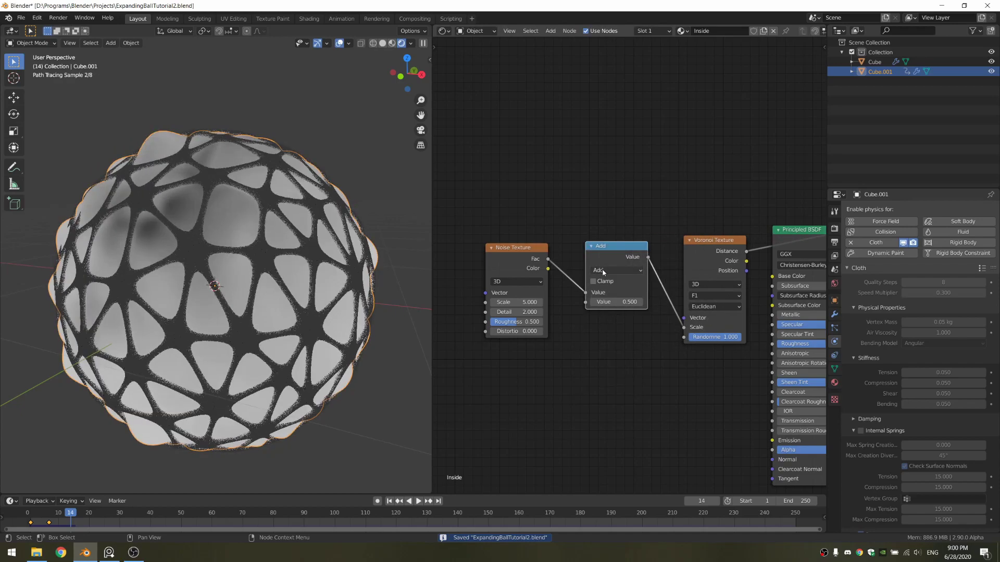
- Switch the Math node to Multiply and move the texture nodes farther away from the Principled BSDF
{"action": "left_click", "coordinate": [602, 268]}
{"action": "left_click", "coordinate": [544, 315]}
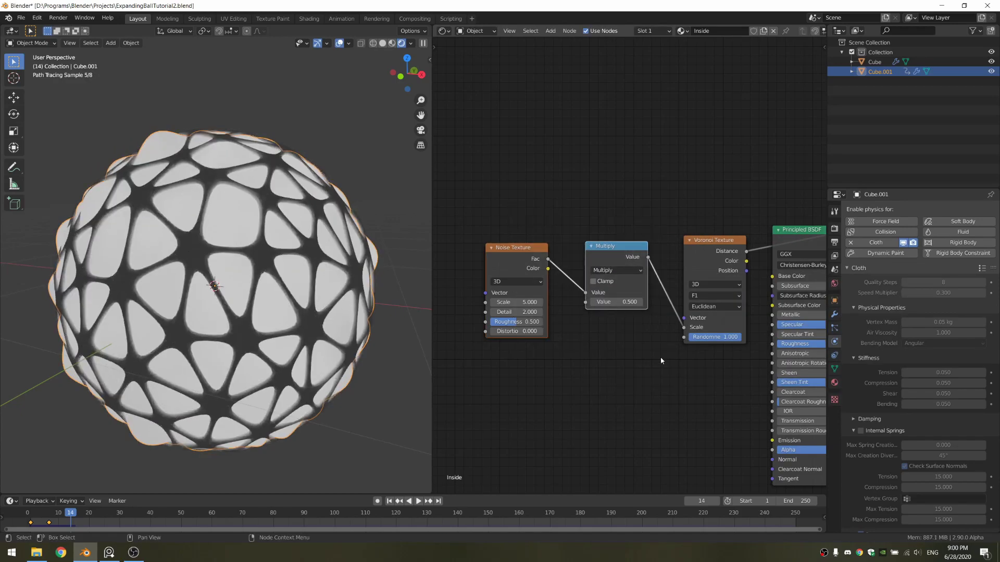
{"action": "key", "text": "g"}
{"action": "left_click", "coordinate": [571, 371]}
{"action": "left_click_drag", "start_coordinate": [690, 186], "coordinate": [713, 356]}
{"action": "key", "text": "g"}
{"action": "left_click", "coordinate": [621, 349]}
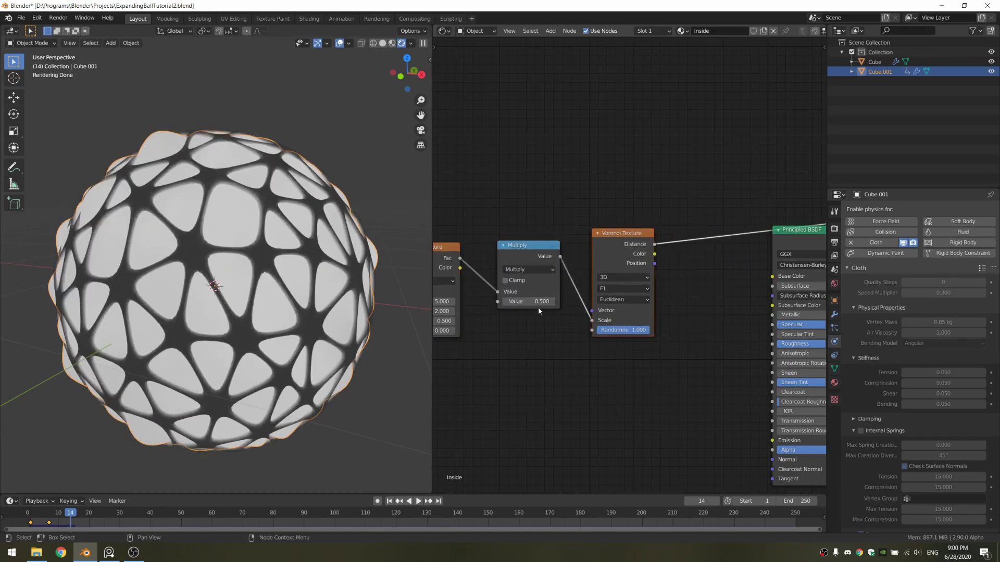
- Set the Multiply node's value to 10
{"action": "left_click", "coordinate": [528, 302]}
{"action": "type", "text": "10"}
{"action": "key", "text": "Return"}
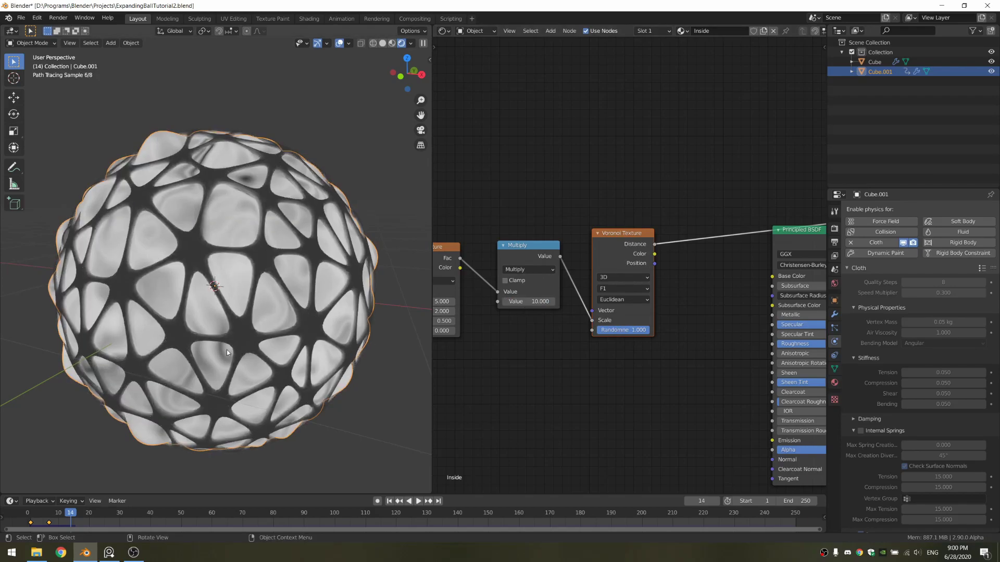
- Set the Noise Texture's Detail to 2.5
{"action": "middle_click_drag", "start_coordinate": [502, 415], "coordinate": [610, 400]}
{"action": "scroll", "coordinate": [542, 371], "scroll_direction": "up", "scroll_amount": 2}
{"action": "middle_click_drag", "start_coordinate": [542, 372], "coordinate": [580, 373]}
{"action": "scroll", "coordinate": [579, 372], "scroll_direction": "up", "scroll_amount": 4}
{"action": "left_click", "coordinate": [545, 311]}
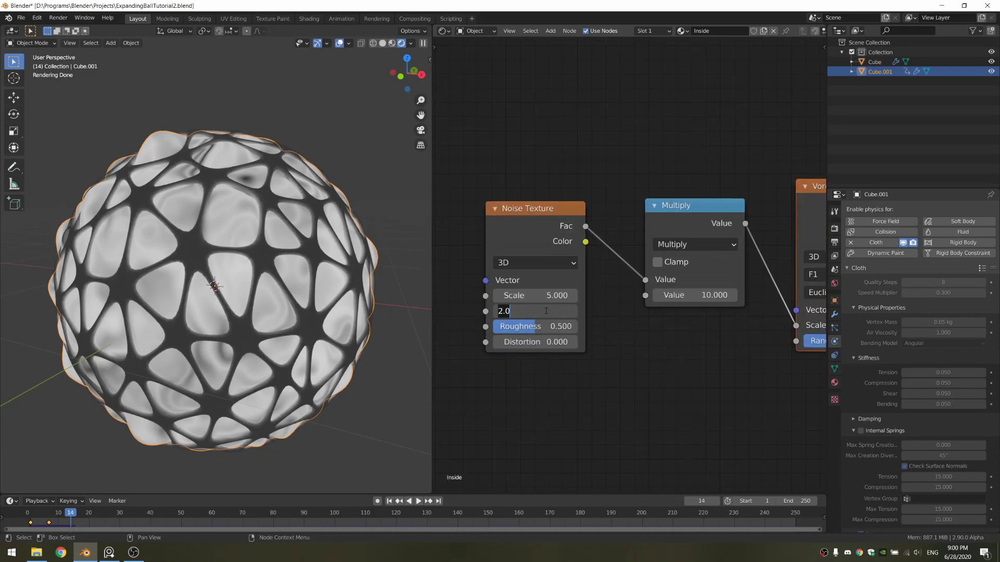
{"action": "type", "text": "2.5"}
{"action": "key", "text": "Return"}
- Add a Mix color node after the Voronoi Texture and feed the Voronoi Distance into its Fac
{"action": "middle_click_drag", "start_coordinate": [776, 345], "coordinate": [652, 351]}
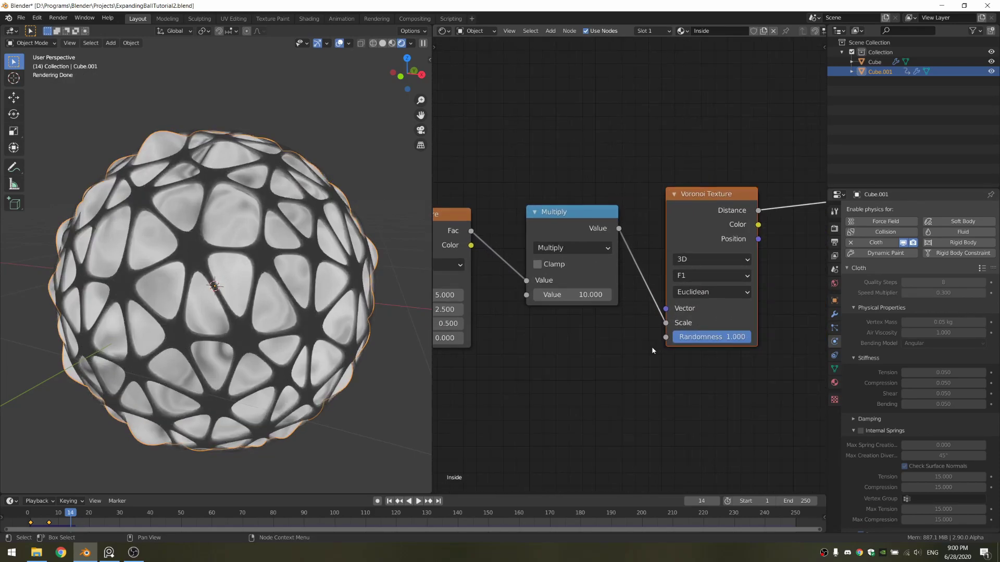
{"action": "scroll", "coordinate": [652, 351], "scroll_direction": "down", "scroll_amount": 3}
{"action": "middle_click_drag", "start_coordinate": [725, 346], "coordinate": [595, 368]}
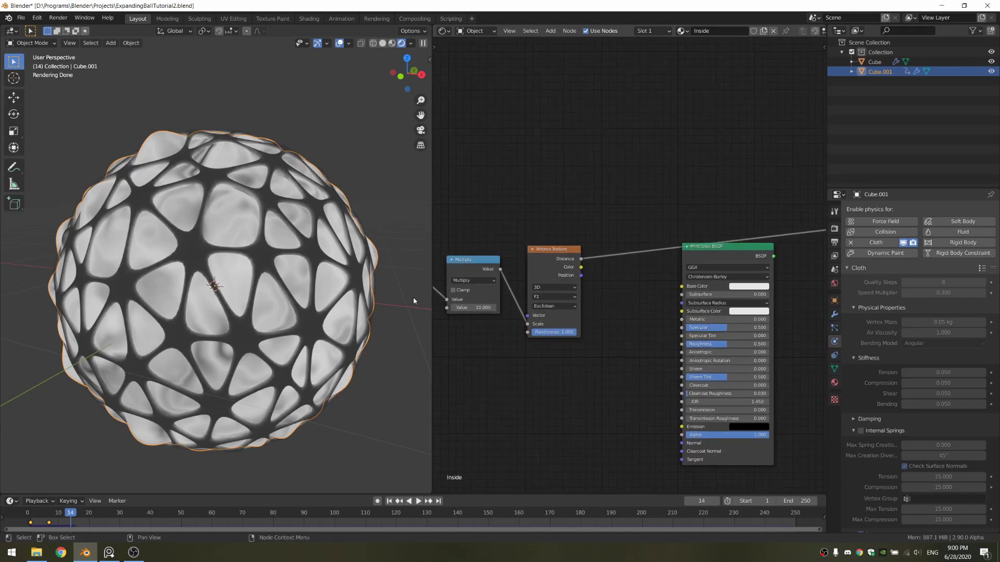
{"action": "key", "text": "shift+a"}
{"action": "type", "text": "mix"}
{"action": "key", "text": "Down"}
{"action": "key", "text": "Return"}
{"action": "left_click", "coordinate": [634, 304]}
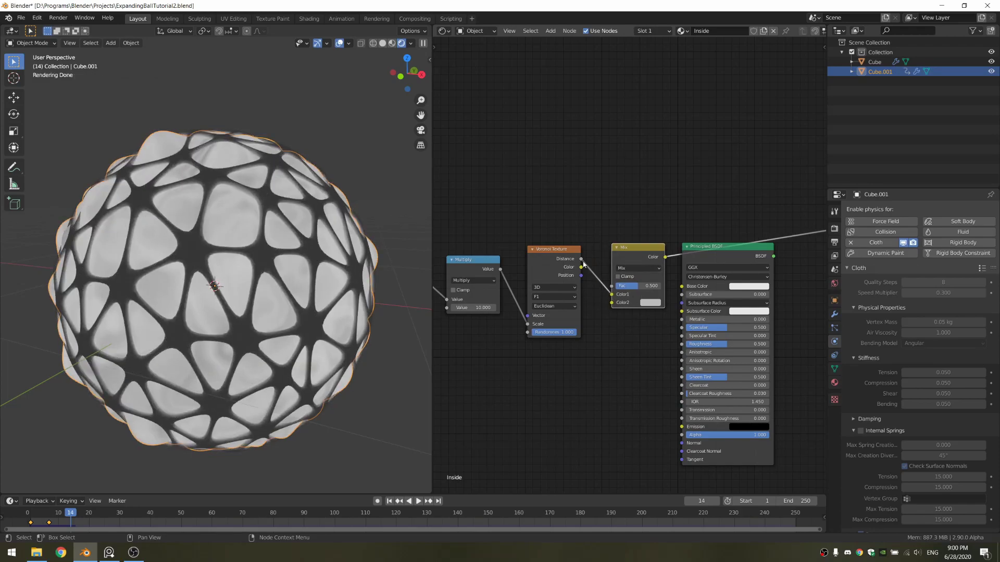
{"action": "left_click_drag", "start_coordinate": [612, 295], "coordinate": [612, 286]}
- Set the Mix node's Color1 to a dark yellowish green
{"action": "left_click", "coordinate": [650, 295]}
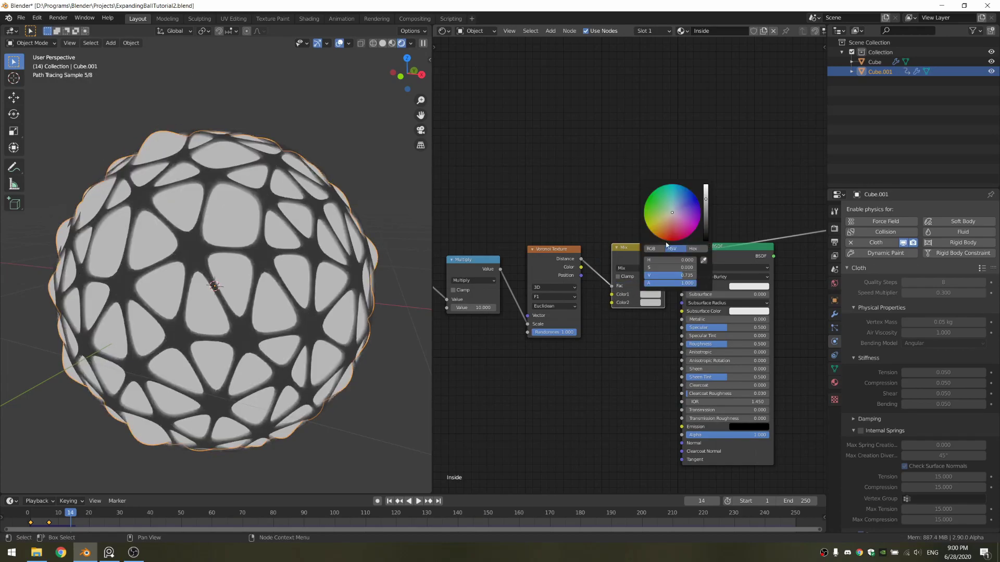
{"action": "left_click", "coordinate": [659, 217]}
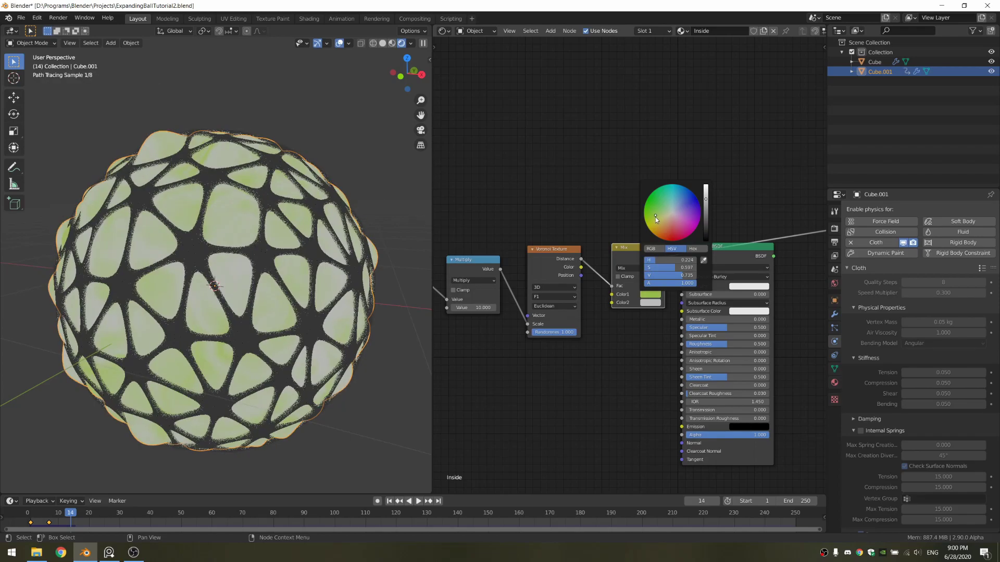
{"action": "left_click", "coordinate": [704, 211]}
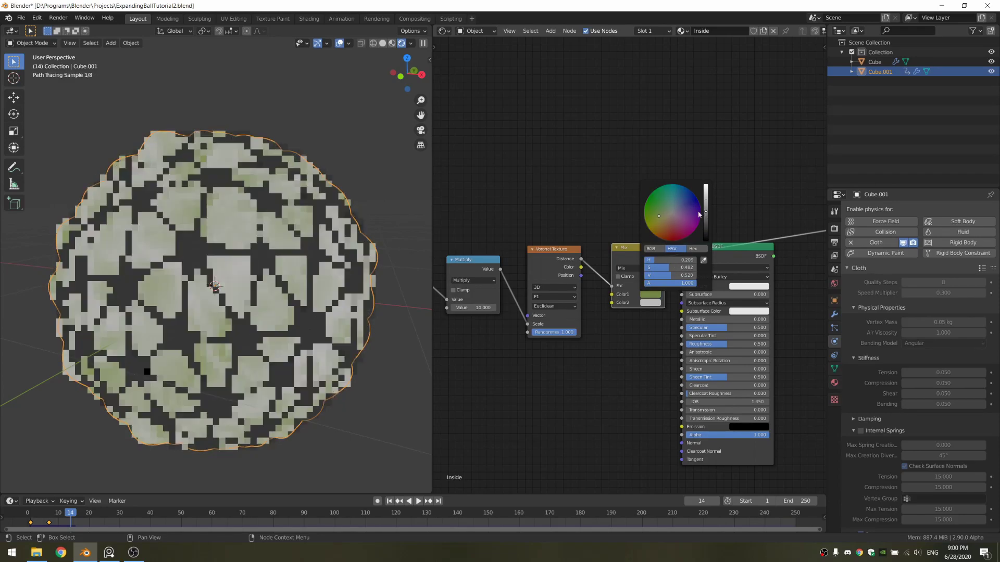
{"action": "left_click", "coordinate": [655, 215]}
- Set the Mix node's Color2 to a light green with hue 0.313, saturation 0.460 and value 0.766
{"action": "left_click", "coordinate": [650, 303]}
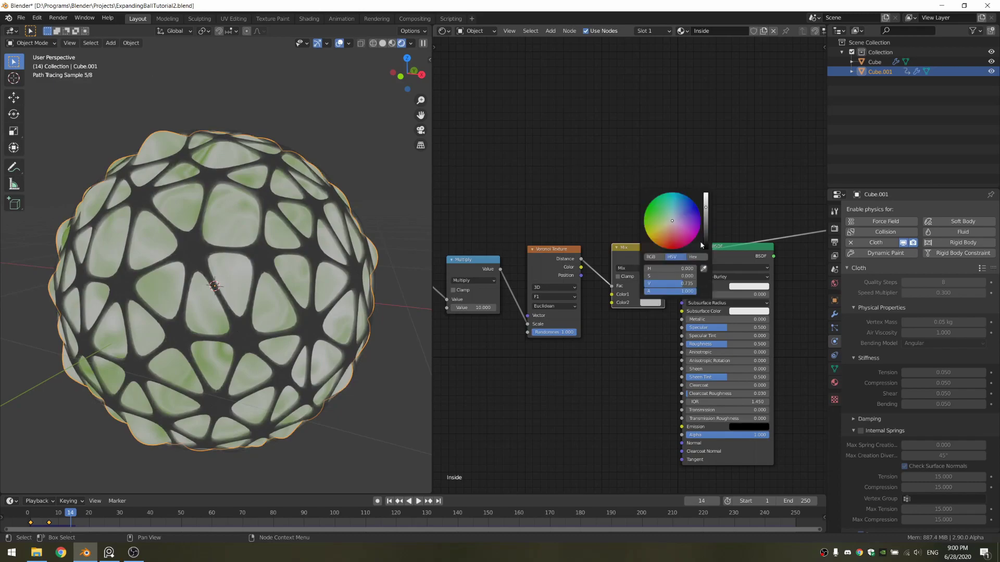
{"action": "left_click", "coordinate": [706, 210]}
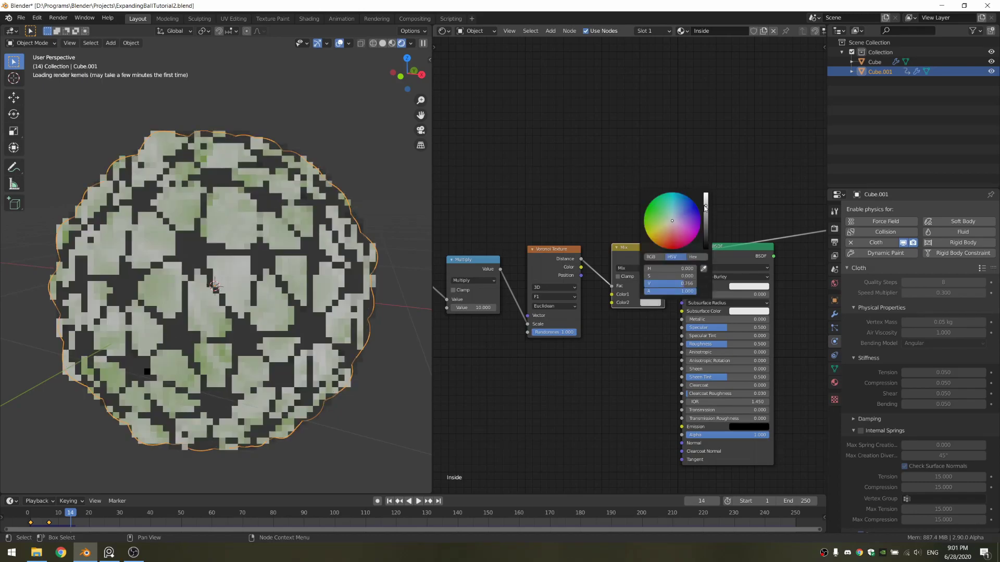
{"action": "left_click", "coordinate": [662, 210]}
{"action": "left_click", "coordinate": [657, 215]}
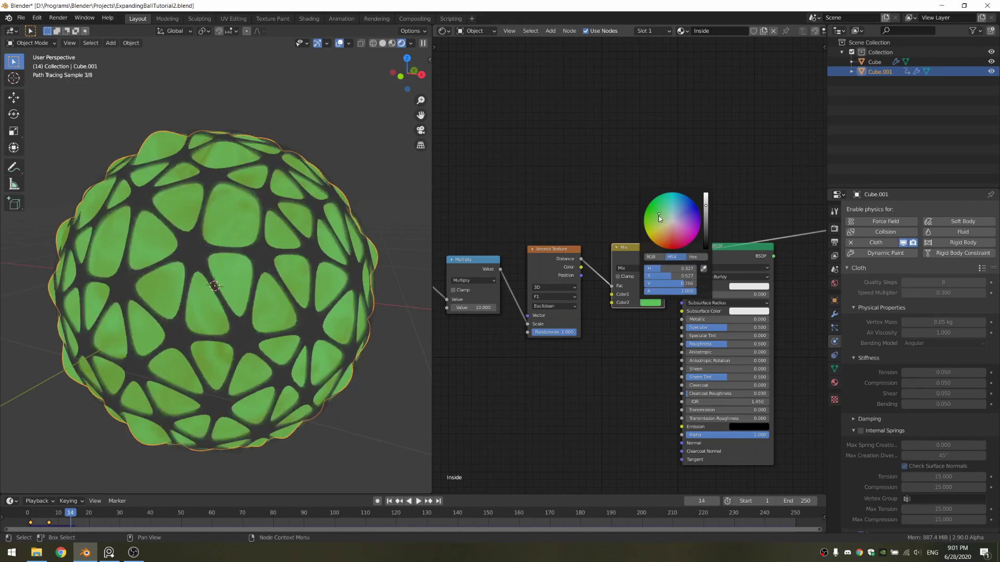
{"action": "left_click", "coordinate": [660, 215]}
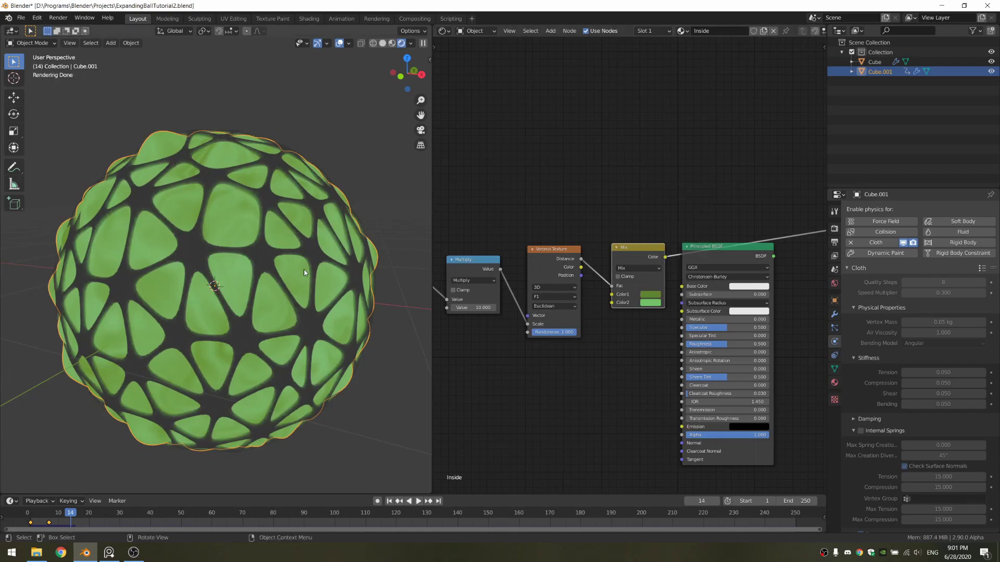
- Connect the Mix color to the Principled BSDF's Base Color, route the shader back to the Material Output and save the file
{"action": "middle_click_drag", "start_coordinate": [304, 272], "coordinate": [299, 268]}
{"action": "left_click_drag", "start_coordinate": [637, 250], "coordinate": [682, 286]}
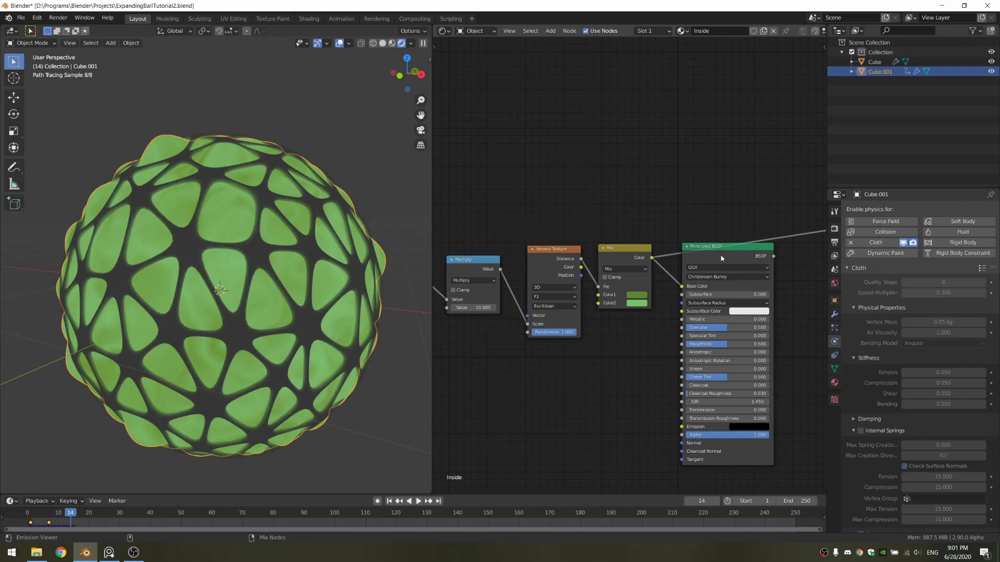
{"action": "middle_click_drag", "start_coordinate": [738, 216], "coordinate": [705, 225]}
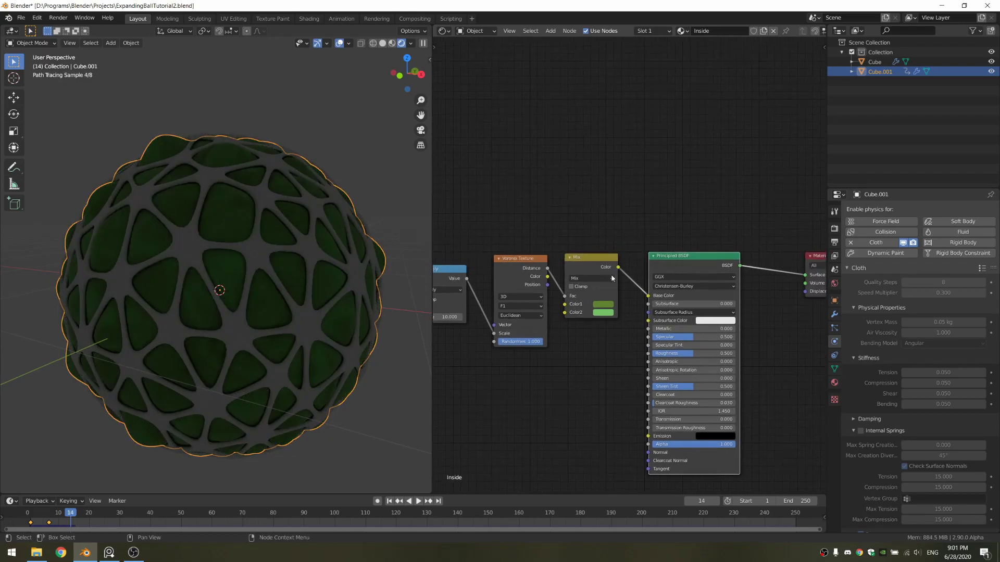
{"action": "key", "text": "ctrl+s"}
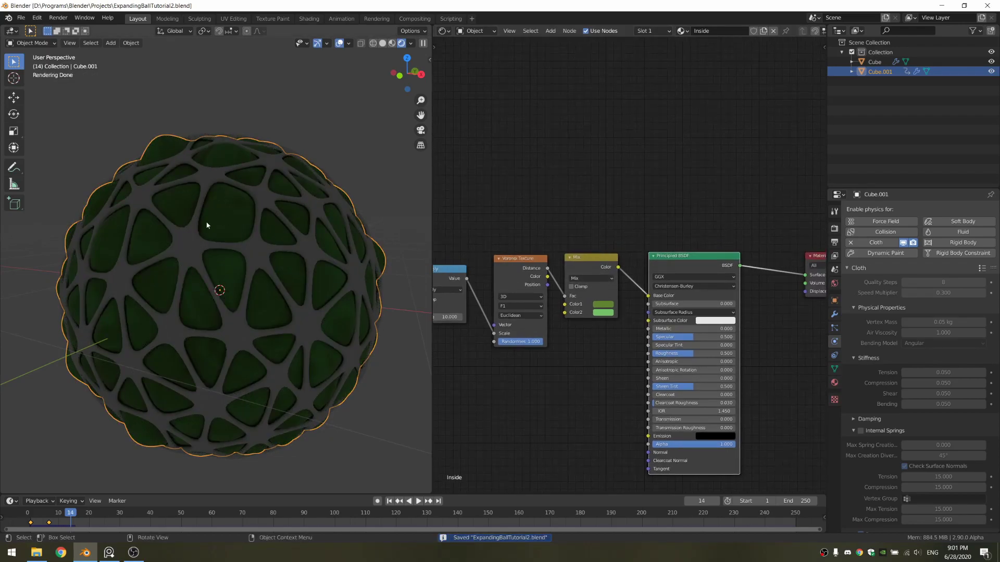
- Select the outer cage and set the World background color source to an Environment Texture
{"action": "left_click", "coordinate": [357, 203]}
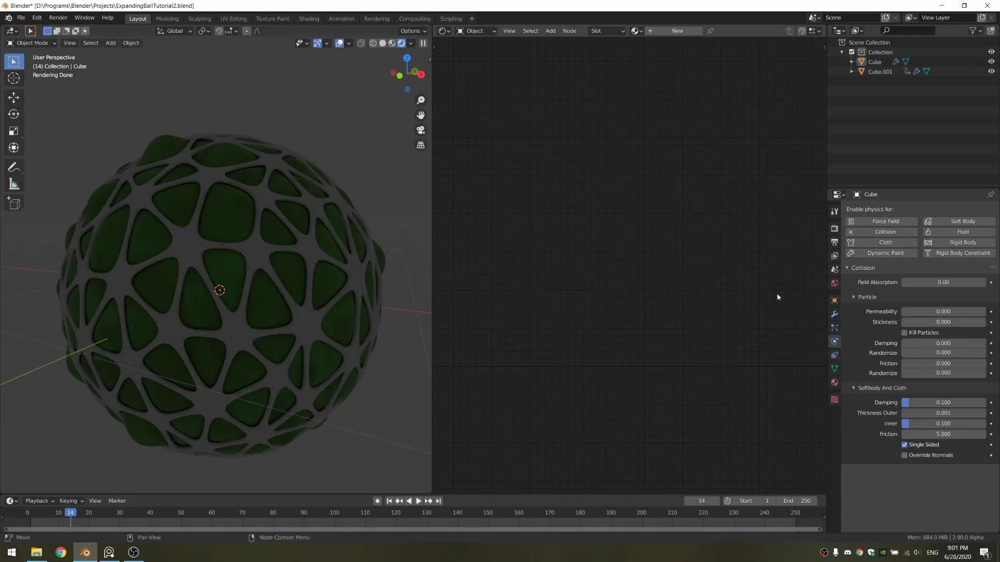
{"action": "left_click", "coordinate": [834, 284]}
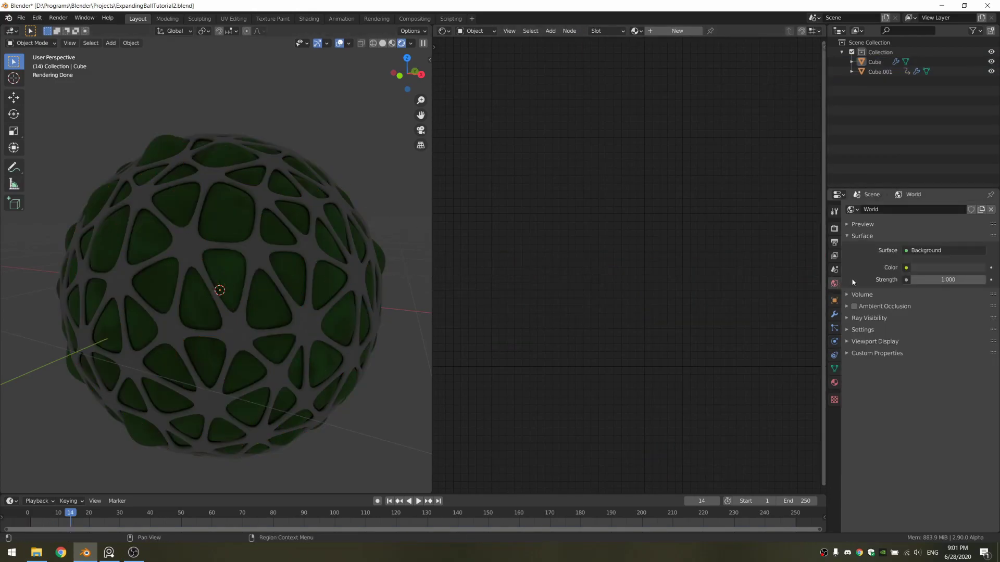
{"action": "left_click", "coordinate": [906, 268]}
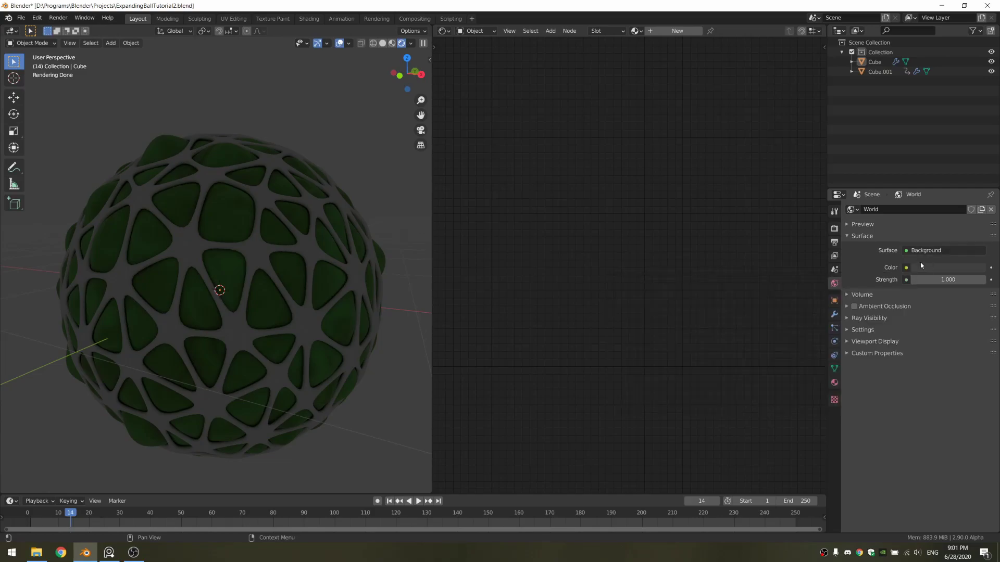
{"action": "left_click", "coordinate": [909, 270]}
{"action": "left_click", "coordinate": [722, 311]}
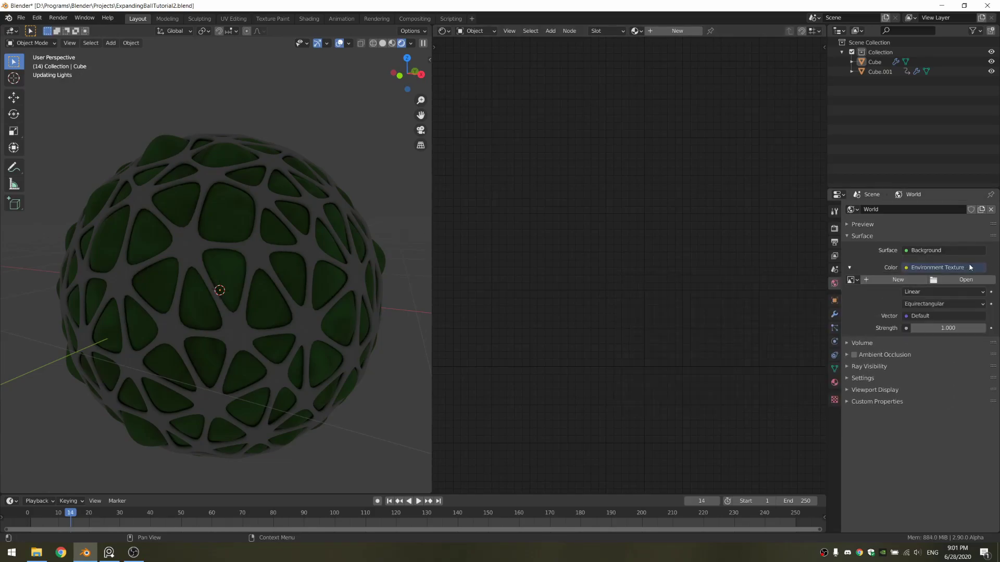
- Load pink_sunrise_2k.hdr from the HDRI Downloaded folder as the environment image
{"action": "left_click", "coordinate": [966, 281]}
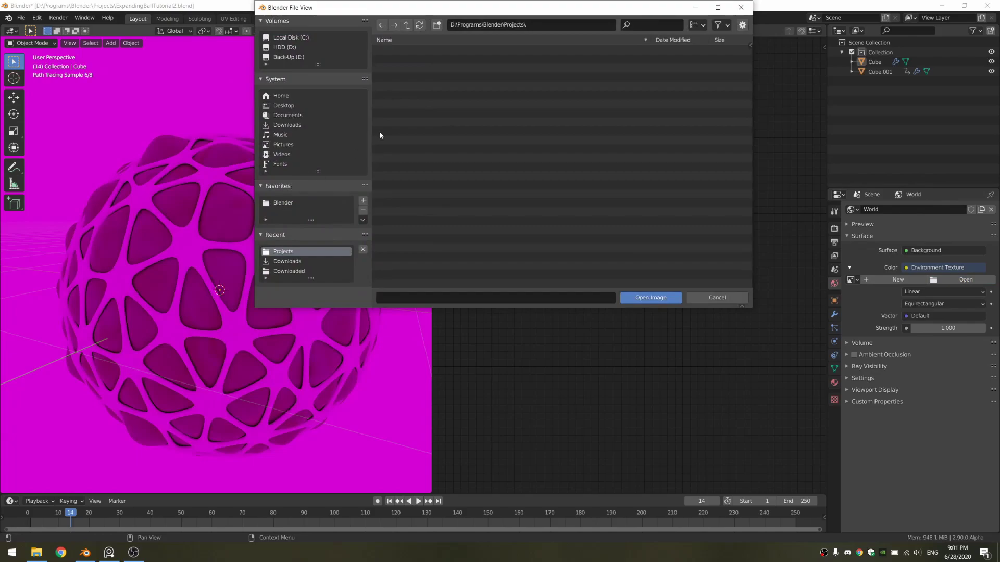
{"action": "left_click", "coordinate": [282, 203]}
{"action": "double_click", "coordinate": [402, 68]}
{"action": "double_click", "coordinate": [401, 51]}
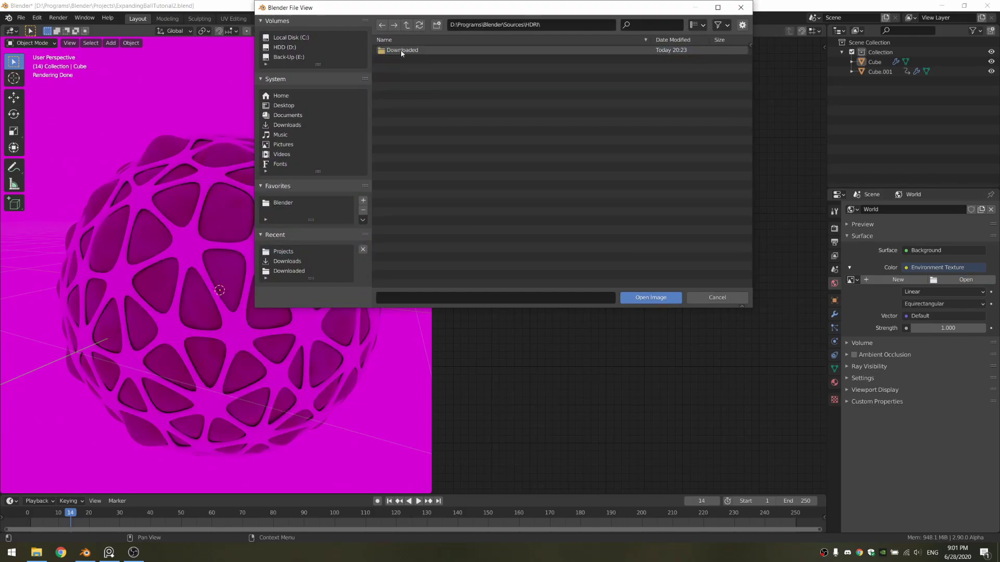
{"action": "double_click", "coordinate": [401, 50]}
{"action": "double_click", "coordinate": [411, 60]}
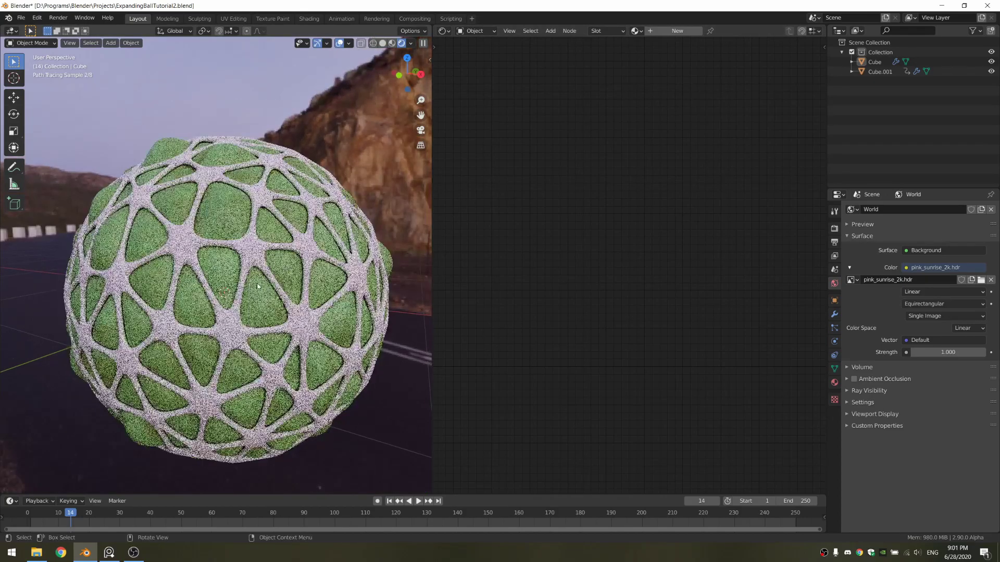
- Select the inner sphere and darken the Mix node's Color1 to a value of 0.483
{"action": "left_click", "coordinate": [337, 253]}
{"action": "middle_click_drag", "start_coordinate": [607, 198], "coordinate": [614, 177]}
{"action": "scroll", "coordinate": [628, 253], "scroll_direction": "up", "scroll_amount": 2}
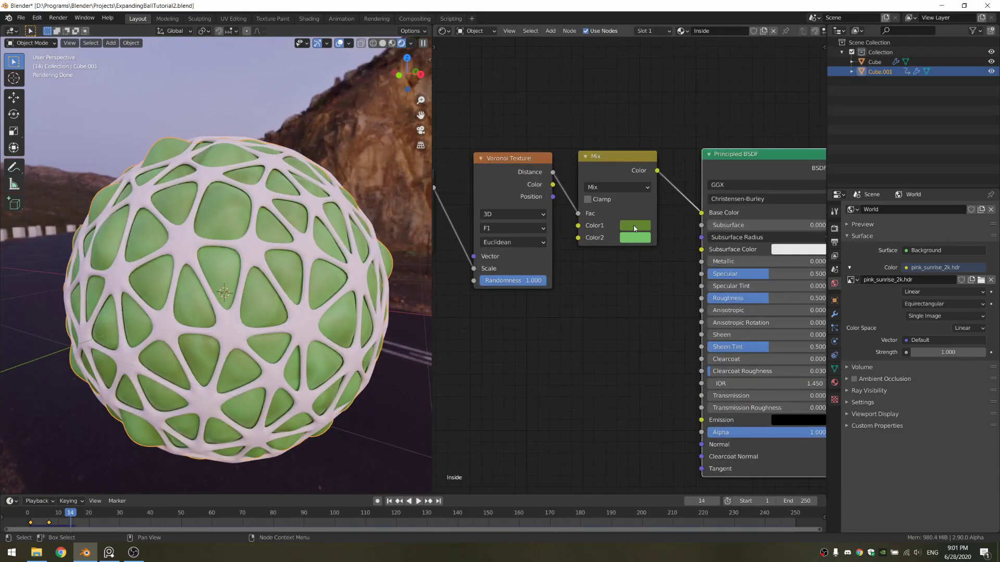
{"action": "left_click", "coordinate": [635, 227]}
{"action": "left_click", "coordinate": [719, 108]}
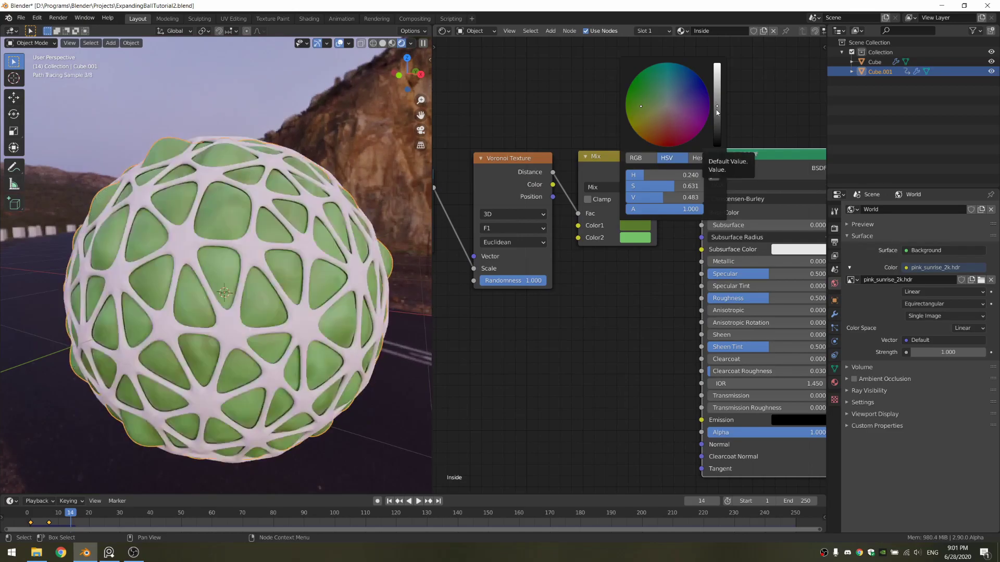
- Retune the Mix colors, making Color2 a more bluish green and Color1 a darker, more olive green
{"action": "middle_click_drag", "start_coordinate": [268, 332], "coordinate": [295, 320]}
{"action": "scroll", "coordinate": [295, 322], "scroll_direction": "up", "scroll_amount": 2}
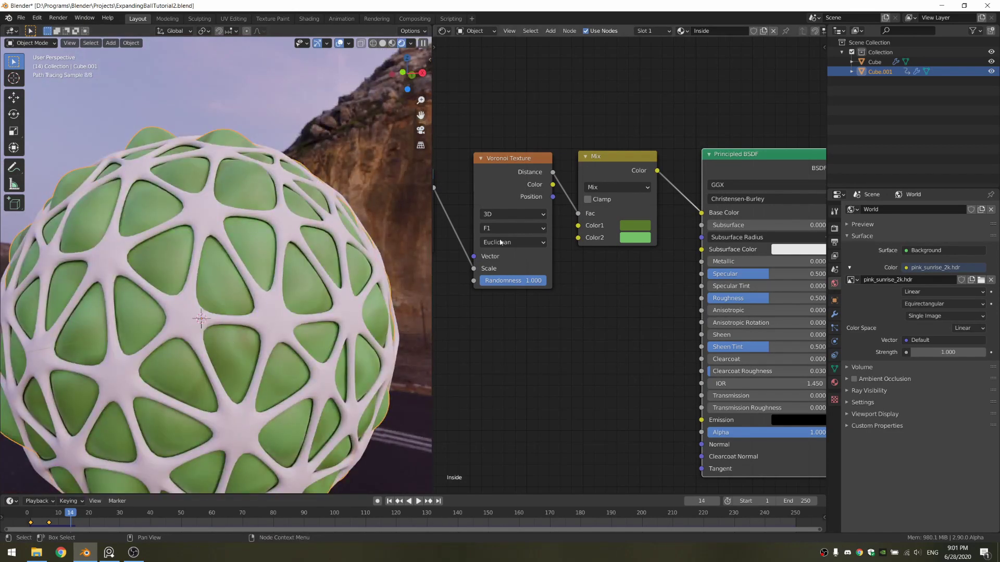
{"action": "left_click", "coordinate": [636, 225]}
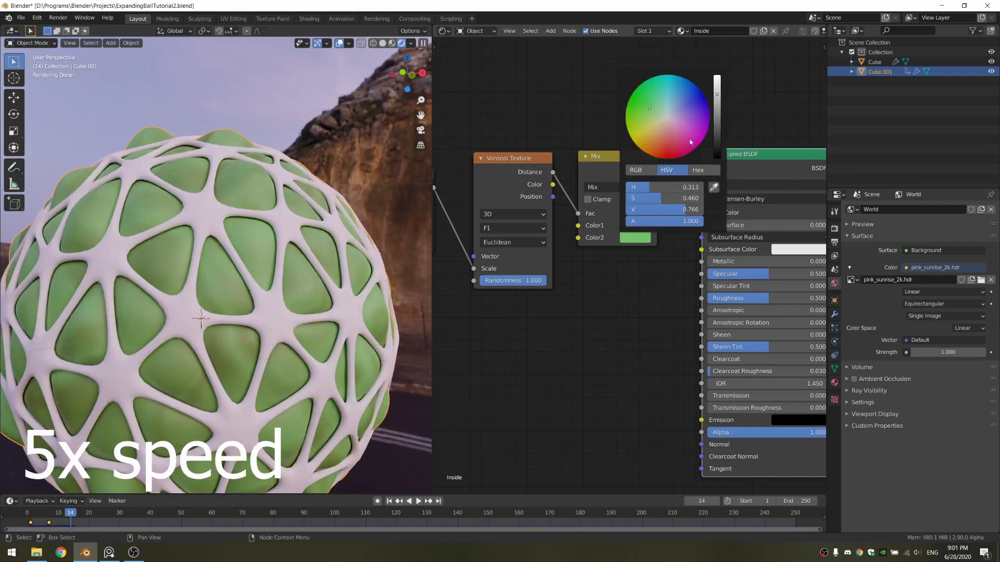
{"action": "left_click", "coordinate": [652, 102]}
{"action": "left_click", "coordinate": [634, 227]}
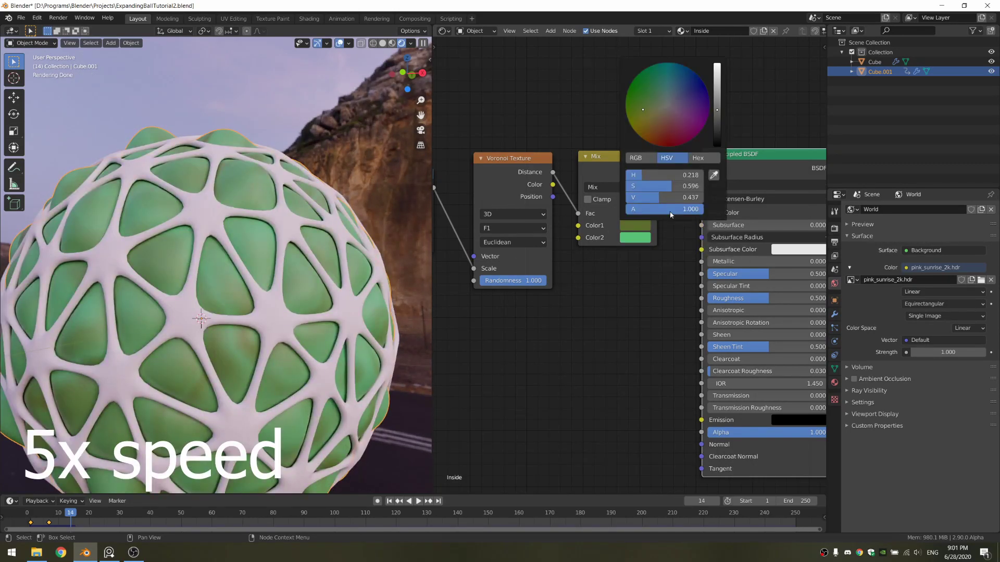
{"action": "left_click", "coordinate": [635, 108]}
- Raise the Noise Texture's Detail to 4
{"action": "middle_click_drag", "start_coordinate": [489, 260], "coordinate": [709, 292]}
{"action": "scroll", "coordinate": [629, 266], "scroll_direction": "down", "scroll_amount": 2}
{"action": "left_click_drag", "start_coordinate": [513, 267], "coordinate": [539, 267]}
- Add a Fresnel node in the empty area below the Voronoi Texture
{"action": "middle_click_drag", "start_coordinate": [802, 293], "coordinate": [632, 311]}
{"action": "scroll", "coordinate": [632, 311], "scroll_direction": "up", "scroll_amount": 1}
{"action": "scroll", "coordinate": [539, 387], "scroll_direction": "down", "scroll_amount": 1}
{"action": "middle_click_drag", "start_coordinate": [532, 390], "coordinate": [594, 328]}
{"action": "key", "text": "shift+a"}
{"action": "left_click", "coordinate": [616, 329]}
{"action": "type", "text": "fre"}
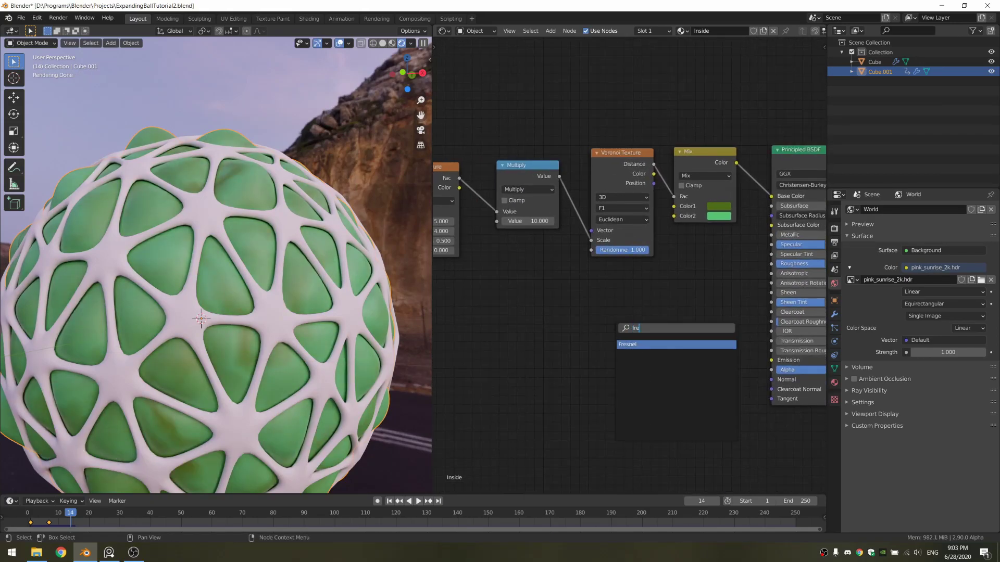
{"action": "key", "text": "Return"}
{"action": "left_click", "coordinate": [621, 313]}
- Add a ColorRamp node driven by the Fresnel Fac and preview its color output on the sphere
{"action": "key", "text": "shift+a"}
{"action": "left_click", "coordinate": [622, 316]}
{"action": "type", "text": "color"}
{"action": "key", "text": "Down"}
{"action": "key", "text": "Return"}
{"action": "left_click", "coordinate": [628, 292]}
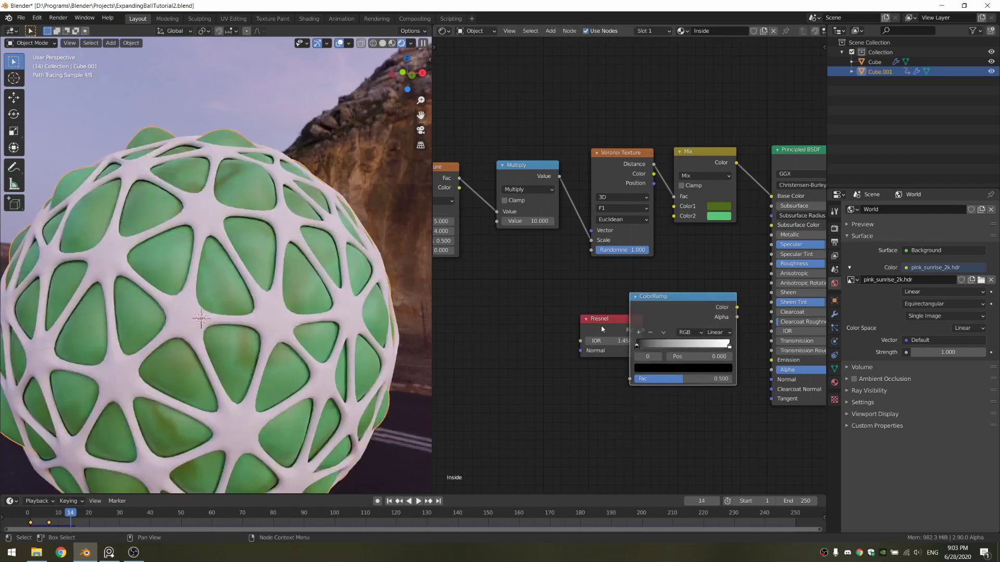
{"action": "mouse_move", "coordinate": [604, 328]}
{"action": "left_mouse_down"}
{"action": "mouse_move", "coordinate": [540, 324]}
{"action": "mouse_move", "coordinate": [629, 386]}
{"action": "mouse_move", "coordinate": [636, 380]}
{"action": "left_mouse_up"}
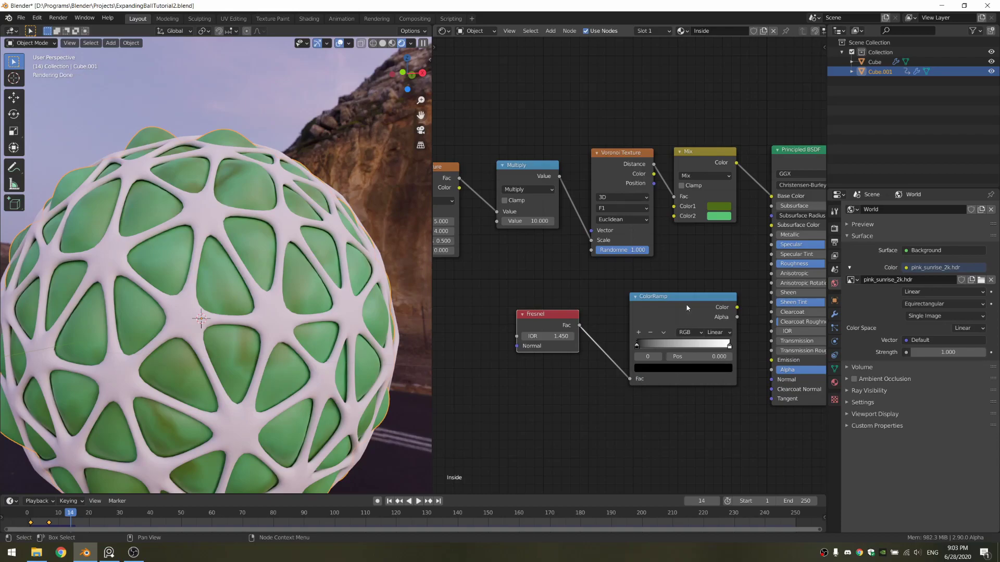
{"action": "middle_click_drag", "start_coordinate": [673, 304], "coordinate": [657, 307]}
{"action": "left_click", "coordinate": [658, 310], "text": "ctrl+shift"}
- Set the Fresnel IOR to 1.6 and move the node closer to the ColorRamp
{"action": "middle_click_drag", "start_coordinate": [567, 306], "coordinate": [593, 285]}
{"action": "scroll", "coordinate": [604, 322], "scroll_direction": "up", "scroll_amount": 3}
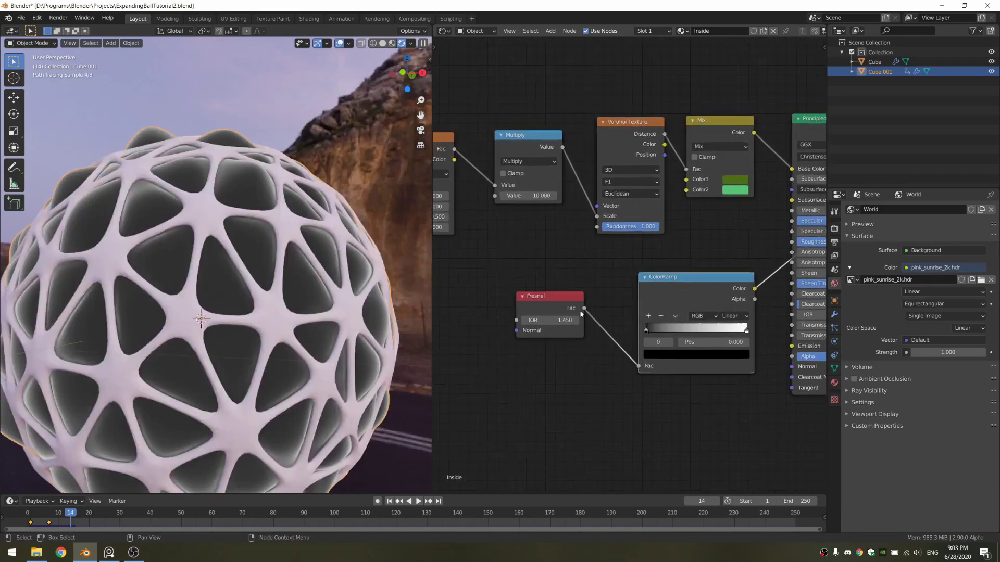
{"action": "middle_click_drag", "start_coordinate": [566, 344], "coordinate": [592, 344]}
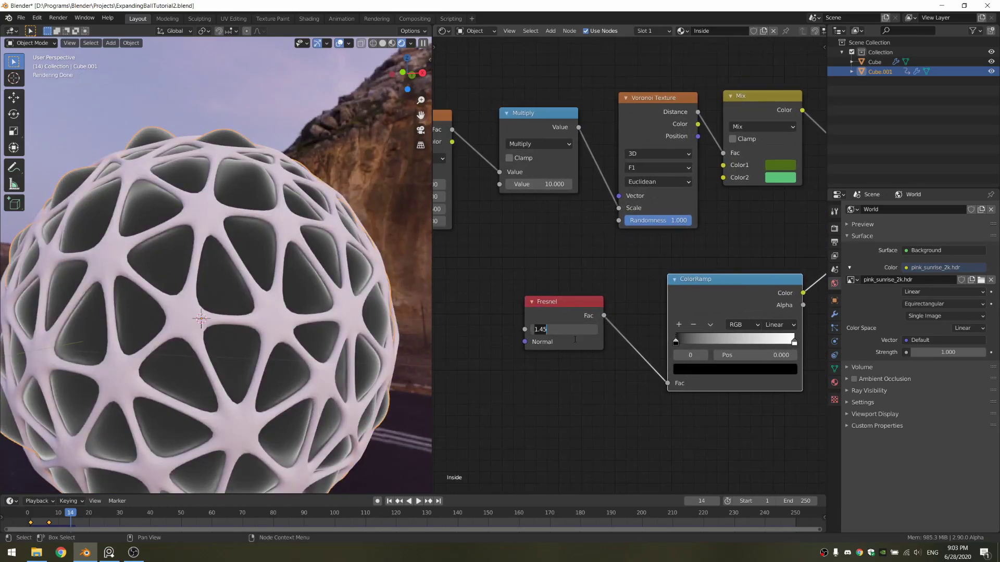
{"action": "type", "text": "1.6"}
{"action": "key", "text": "Return"}
{"action": "left_click_drag", "start_coordinate": [575, 339], "coordinate": [596, 359]}
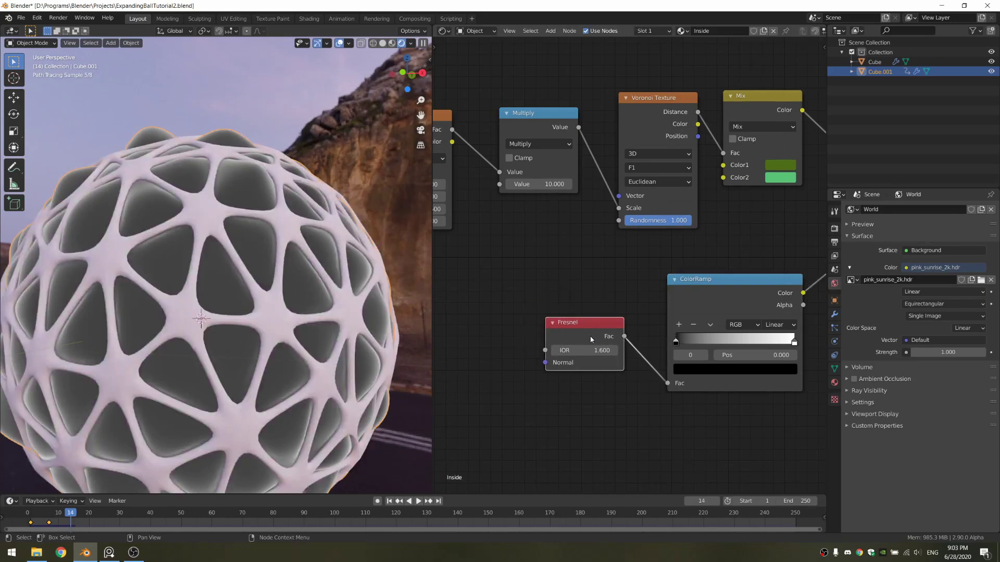
- Flip the ColorRamp and move its black stop to position 0.091
{"action": "left_click", "coordinate": [710, 325]}
{"action": "left_click", "coordinate": [722, 338]}
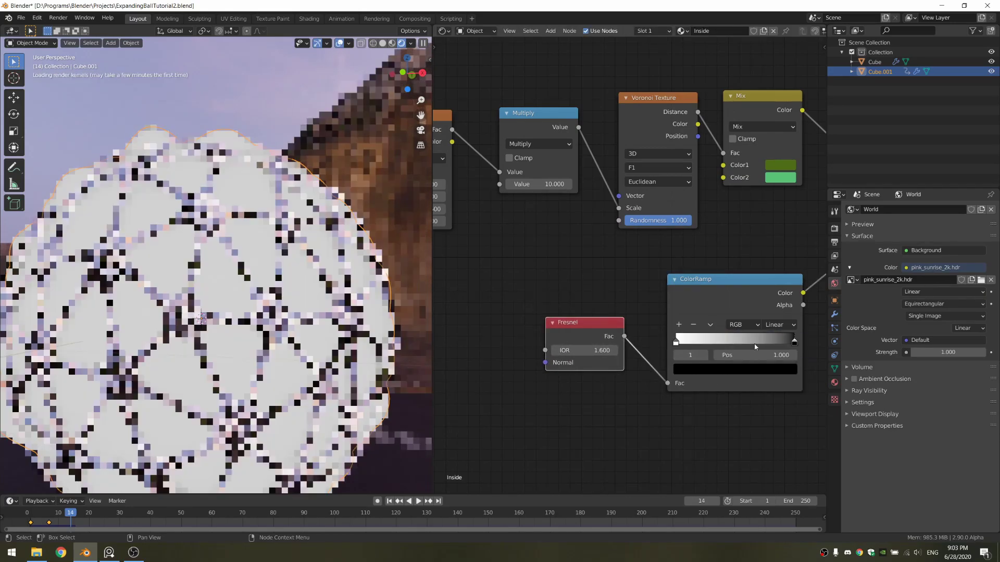
{"action": "left_click_drag", "start_coordinate": [760, 341], "coordinate": [680, 344]}
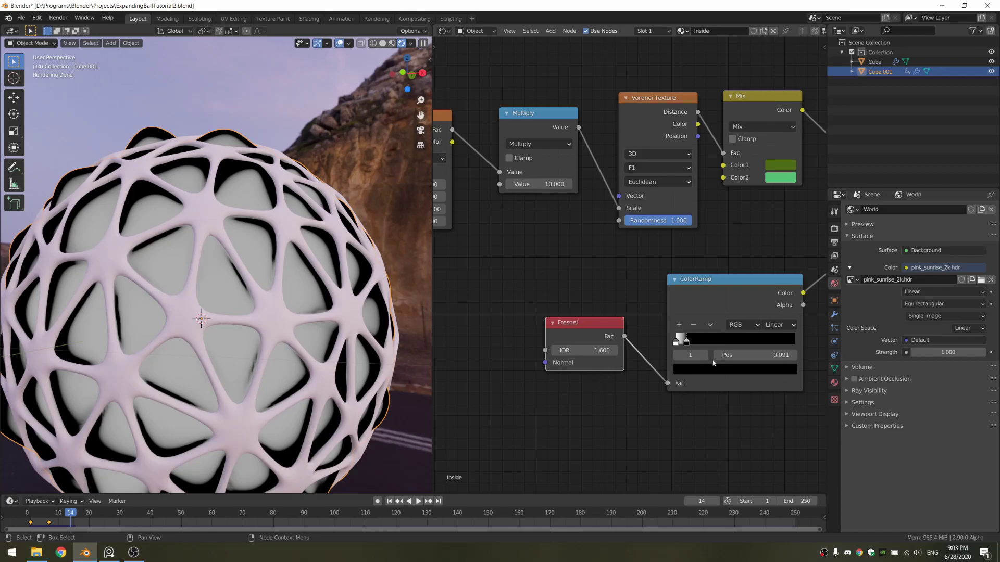
- Link the ColorRamp Color to the Principled BSDF Roughness and preview the full shader on the sphere
{"action": "middle_click_drag", "start_coordinate": [710, 385], "coordinate": [476, 412]}
{"action": "scroll", "coordinate": [674, 402], "scroll_direction": "up", "scroll_amount": 3}
{"action": "left_click_drag", "start_coordinate": [621, 305], "coordinate": [675, 234]}
{"action": "middle_click_drag", "start_coordinate": [713, 74], "coordinate": [654, 161]}
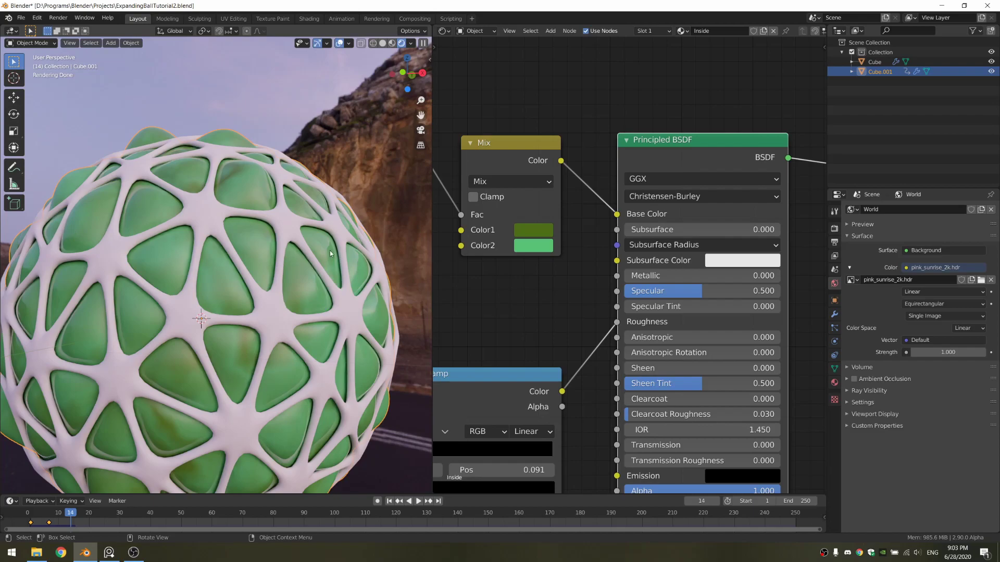
{"action": "middle_click_drag", "start_coordinate": [595, 271], "coordinate": [620, 243]}
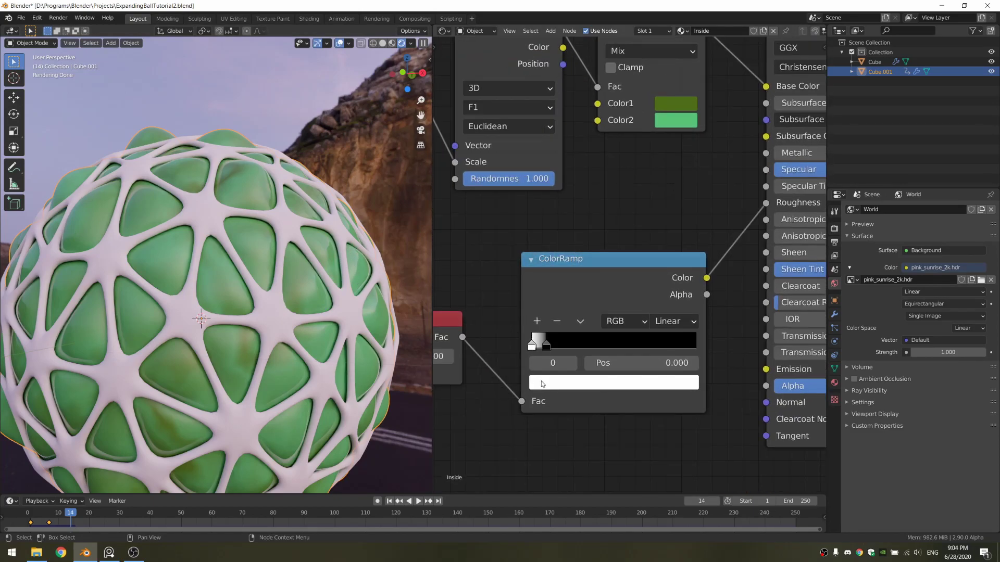
- Try a dark gray on the ColorRamp's first stop, previewing the ramp output and the full shader on the sphere
{"action": "left_click", "coordinate": [544, 383]}
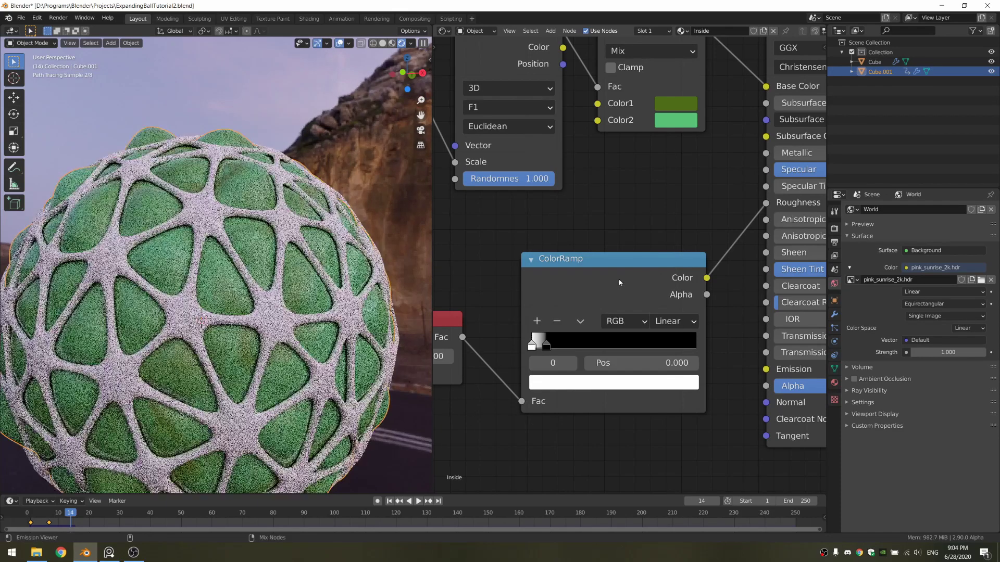
{"action": "left_click", "coordinate": [620, 283], "text": "ctrl+shift"}
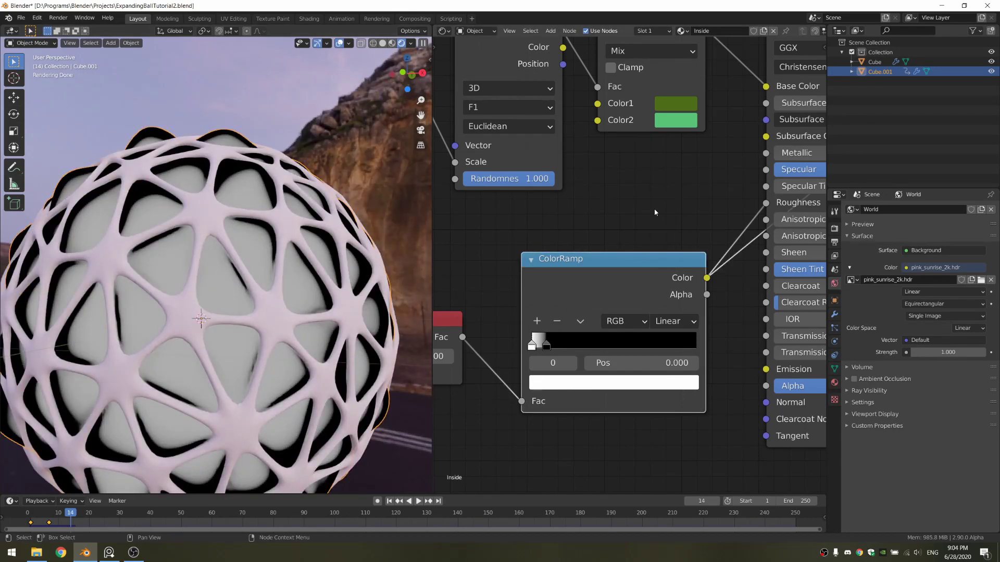
{"action": "middle_click_drag", "start_coordinate": [676, 225], "coordinate": [617, 323]}
{"action": "middle_click_drag", "start_coordinate": [609, 370], "coordinate": [596, 314]}
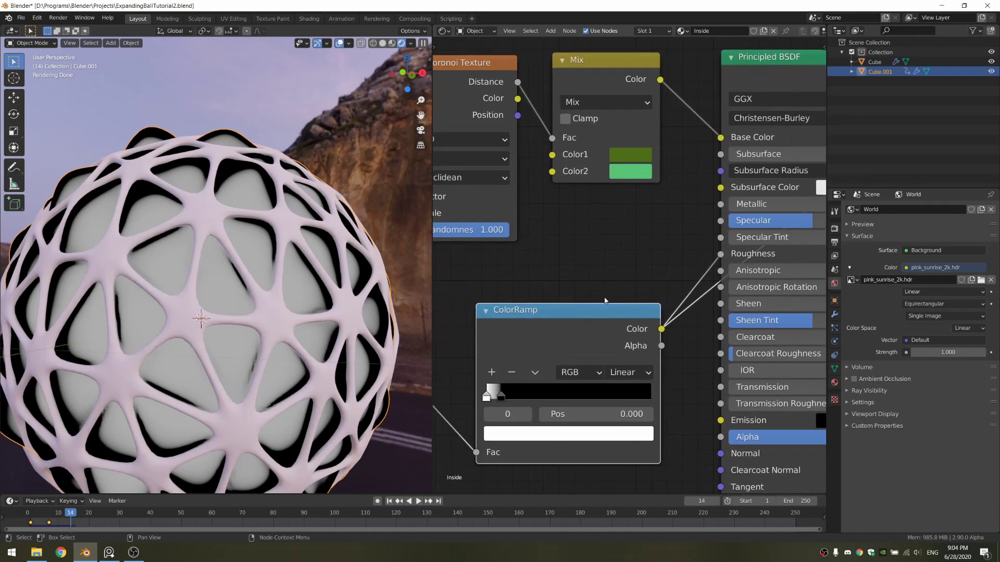
{"action": "left_click", "coordinate": [516, 431]}
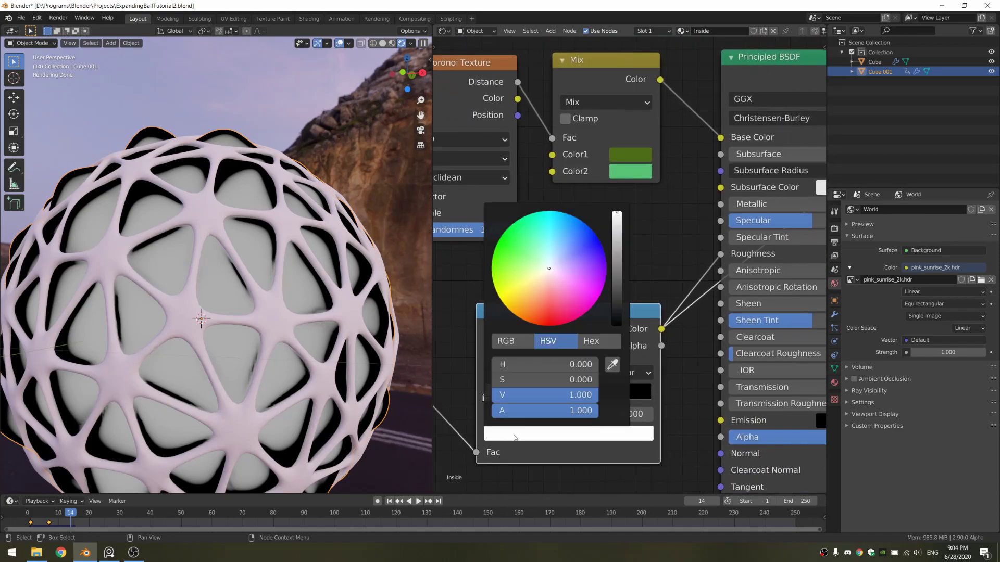
{"action": "middle_click_drag", "start_coordinate": [723, 258], "coordinate": [743, 253]}
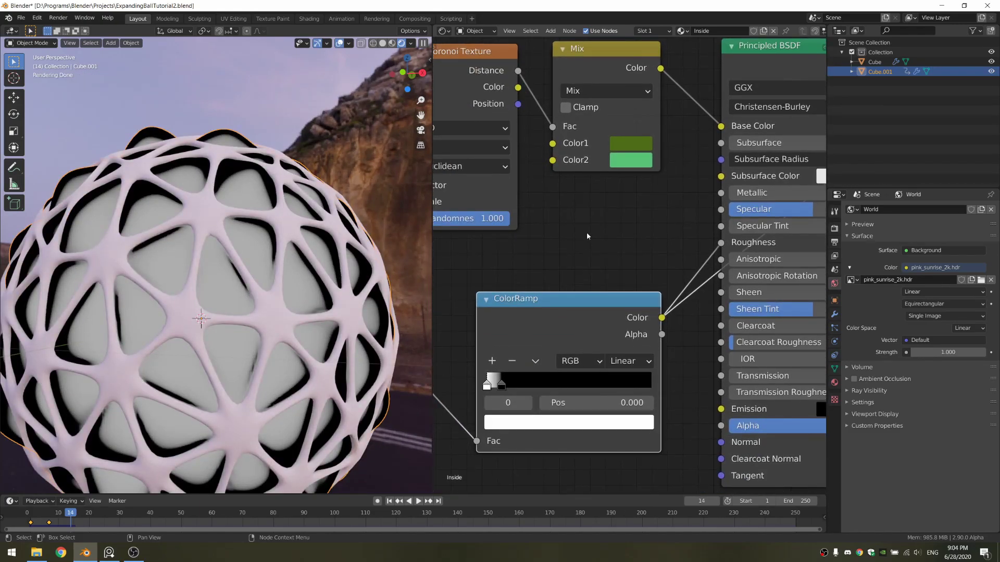
{"action": "middle_click_drag", "start_coordinate": [596, 251], "coordinate": [523, 320]}
{"action": "scroll", "coordinate": [644, 188], "scroll_direction": "down", "scroll_amount": 2}
{"action": "middle_click_drag", "start_coordinate": [437, 476], "coordinate": [512, 392]}
{"action": "left_click", "coordinate": [547, 371]}
{"action": "left_click_drag", "start_coordinate": [638, 185], "coordinate": [638, 248]}
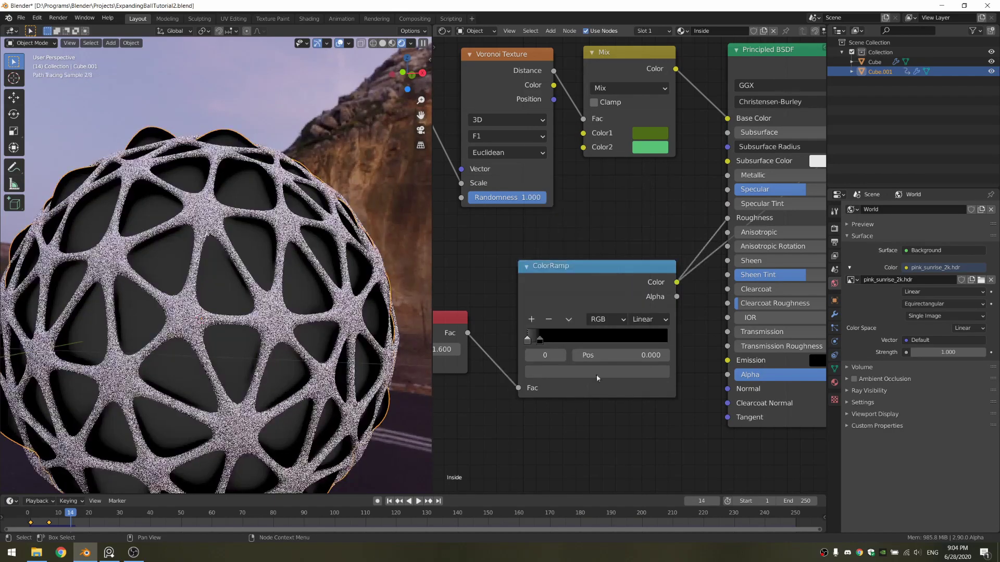
{"action": "middle_click_drag", "start_coordinate": [713, 174], "coordinate": [614, 278]}
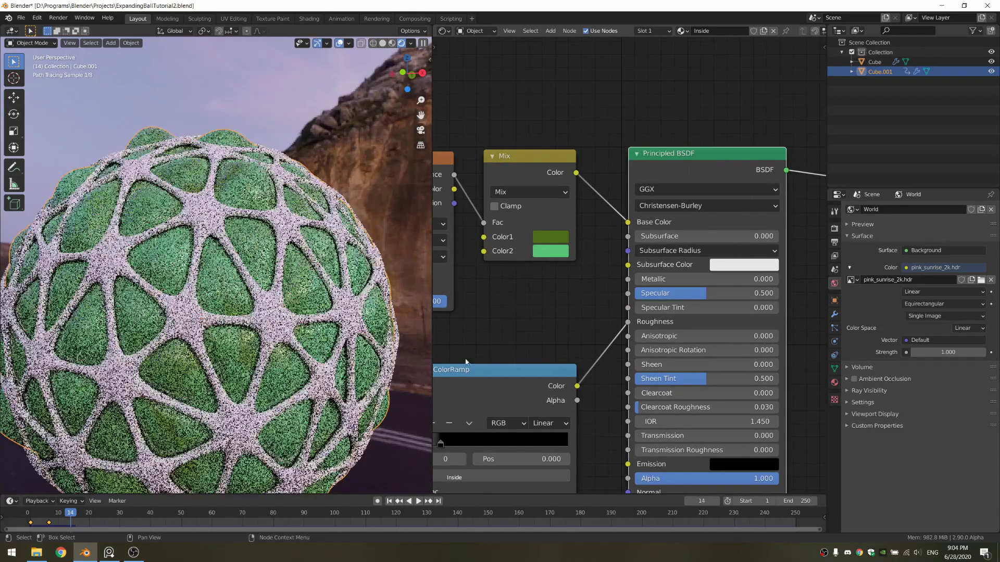
{"action": "middle_click_drag", "start_coordinate": [467, 360], "coordinate": [603, 252]}
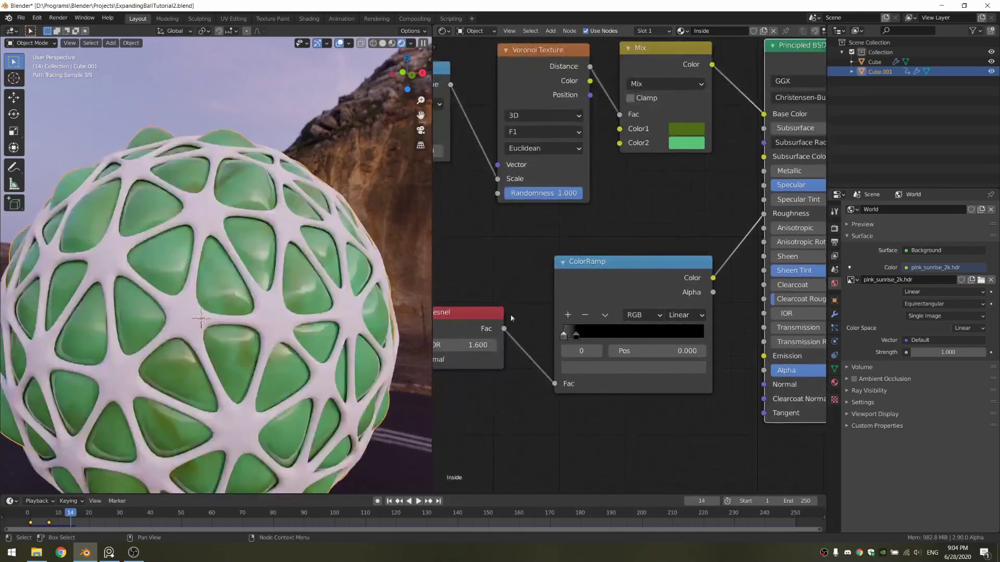
- Lighten the ColorRamp's first stop to a light gray and save the file
{"action": "left_click", "coordinate": [599, 370]}
{"action": "left_click_drag", "start_coordinate": [609, 336], "coordinate": [629, 336]}
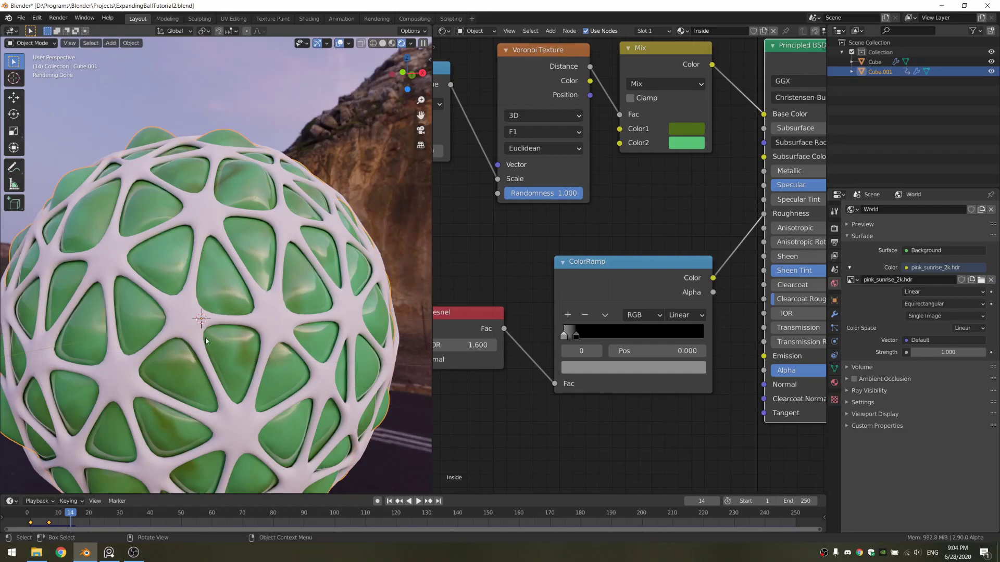
{"action": "left_click", "coordinate": [610, 370]}
{"action": "left_click_drag", "start_coordinate": [610, 337], "coordinate": [616, 338]}
{"action": "left_click", "coordinate": [632, 392]}
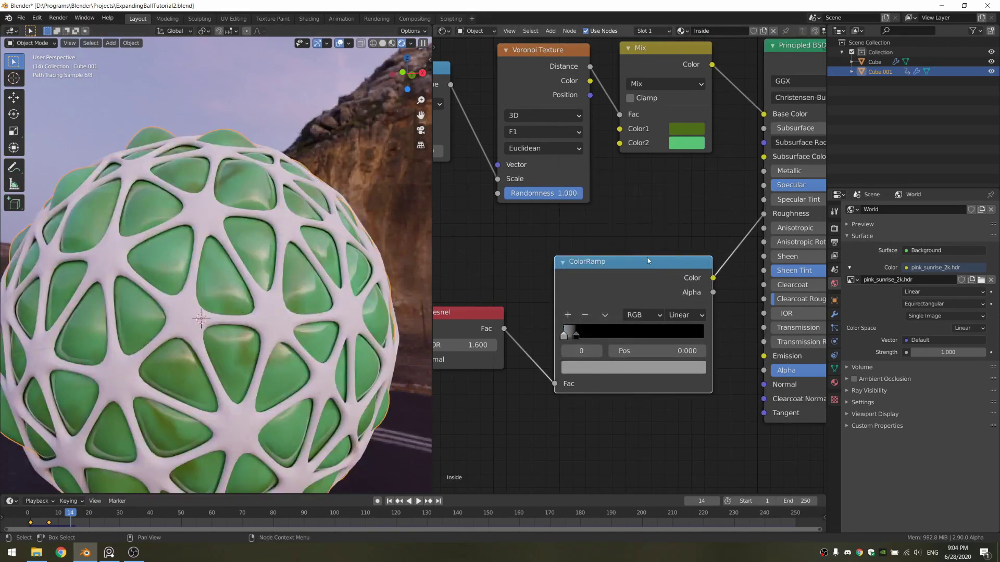
{"action": "scroll", "coordinate": [647, 261], "scroll_direction": "down", "scroll_amount": 1}
{"action": "key", "text": "ctrl+s"}
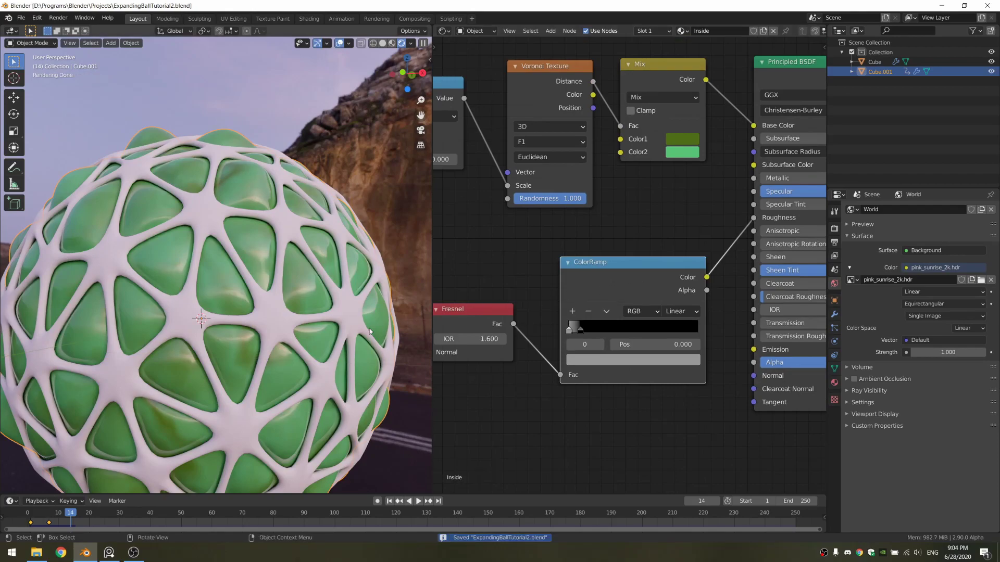
- Select the outer wireframe cage and give it a new material named Outside
{"action": "left_click", "coordinate": [287, 322]}
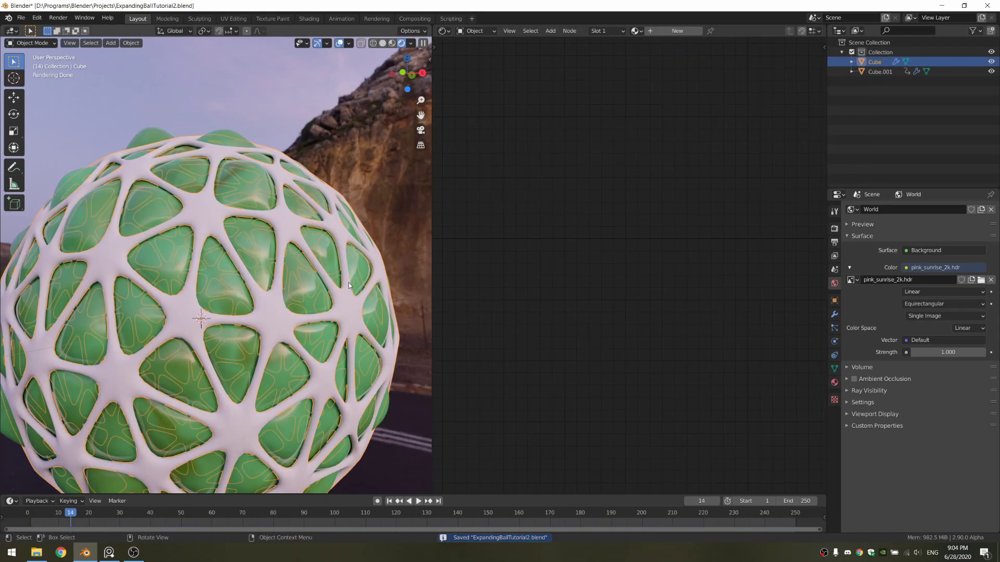
{"action": "left_click", "coordinate": [673, 31]}
{"action": "double_click", "coordinate": [706, 32]}
{"action": "type", "text": "Outside"}
{"action": "key", "text": "Return"}
{"action": "key", "text": "Home"}
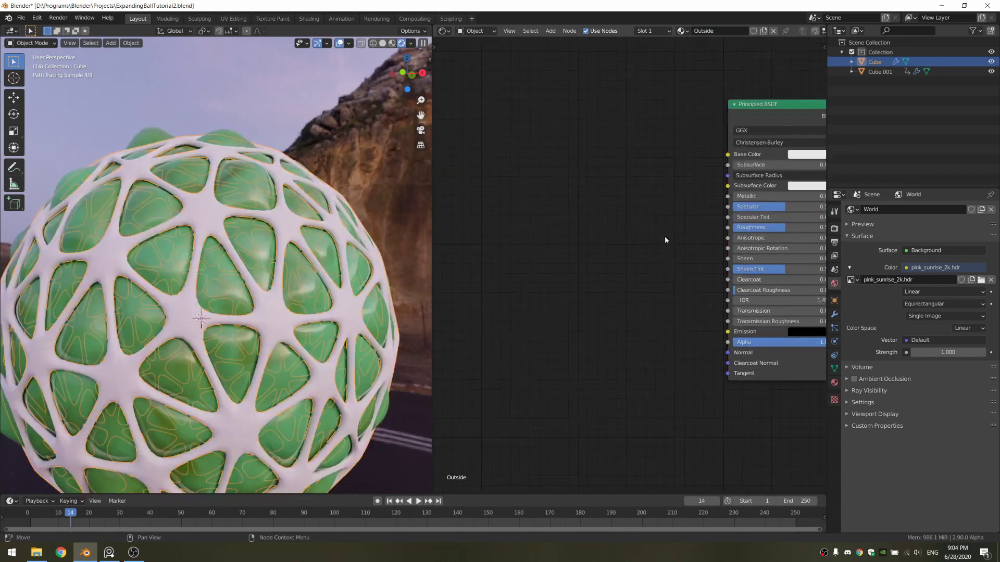
- Set the Outside material's Transmission to 1.0 and Roughness to 0.2
{"action": "scroll", "coordinate": [549, 271], "scroll_direction": "up", "scroll_amount": 1}
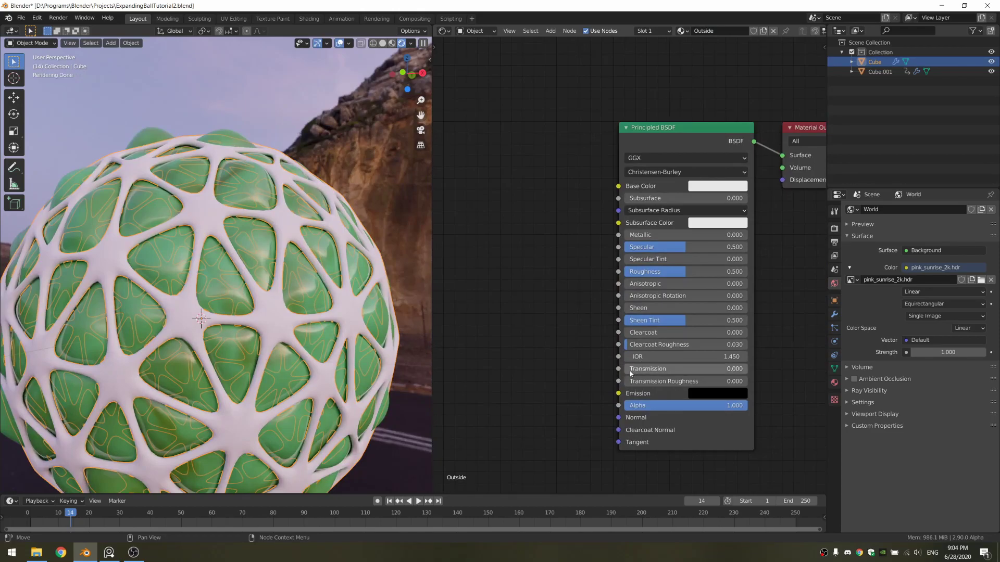
{"action": "left_click_drag", "start_coordinate": [629, 371], "coordinate": [750, 371]}
{"action": "mouse_move", "coordinate": [672, 276]}
{"action": "left_mouse_down"}
{"action": "mouse_move", "coordinate": [622, 277]}
{"action": "mouse_move", "coordinate": [649, 277]}
{"action": "left_mouse_up"}
- Change the Principled BSDF Base Color to light blue with H 0.549, S 0.637 and V 0.906
{"action": "scroll", "coordinate": [682, 212], "scroll_direction": "up", "scroll_amount": 2}
{"action": "left_click", "coordinate": [703, 200]}
{"action": "left_click", "coordinate": [703, 200]}
{"action": "left_click", "coordinate": [736, 242]}
{"action": "left_click", "coordinate": [739, 239]}
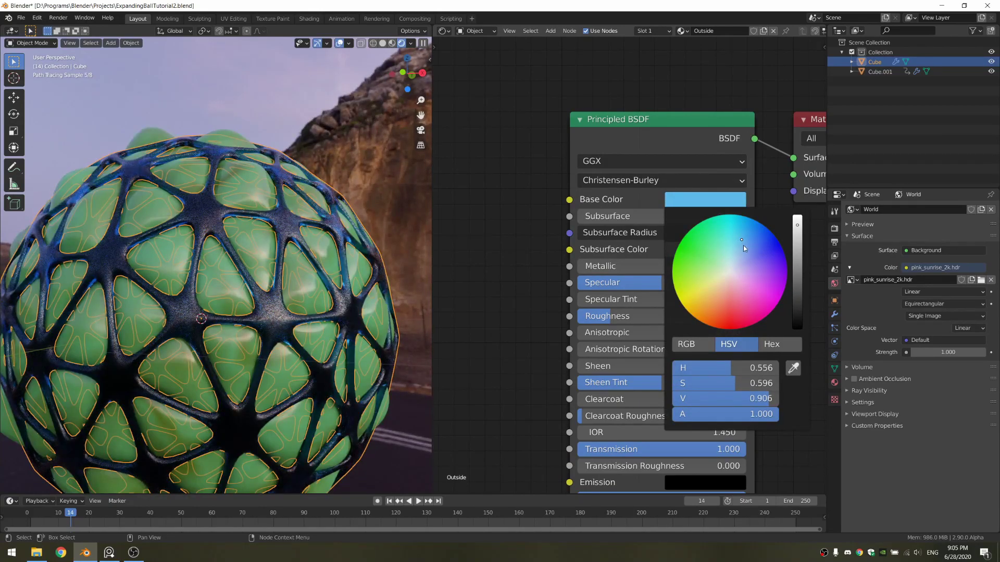
{"action": "left_click", "coordinate": [739, 239]}
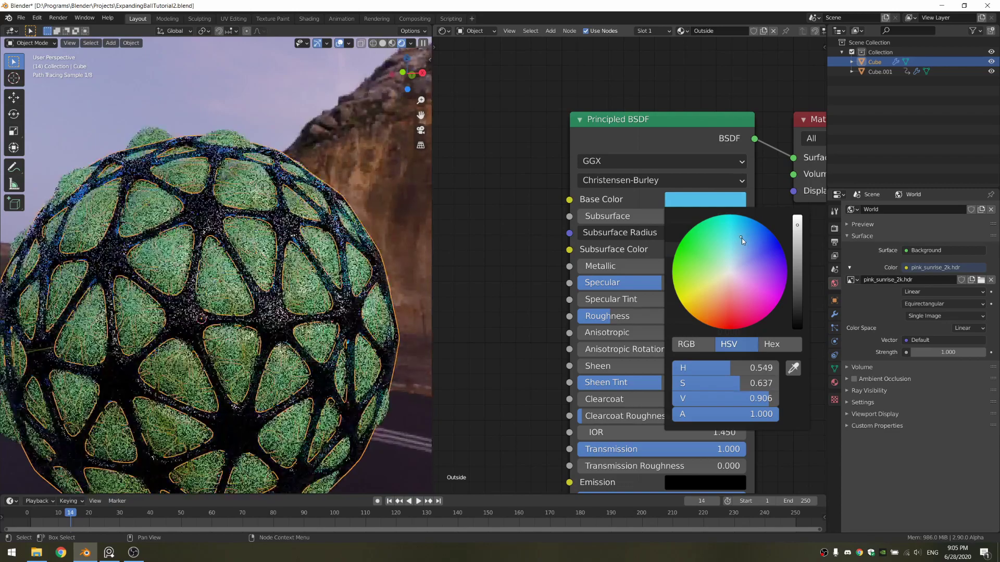
- Add a Noise Texture node in the empty area before the Principled BSDF
{"action": "middle_click_drag", "start_coordinate": [517, 335], "coordinate": [629, 265]}
{"action": "middle_click_drag", "start_coordinate": [629, 264], "coordinate": [623, 326], "text": "ctrl"}
{"action": "key", "text": "shift+a"}
{"action": "type", "text": "noise"}
{"action": "key", "text": "Return"}
{"action": "left_click", "coordinate": [484, 333]}
- Add a Bump node feeding the Principled BSDF Normal and drive its Height with the Noise Texture Fac
{"action": "key", "text": "shift+a"}
{"action": "type", "text": "bum"}
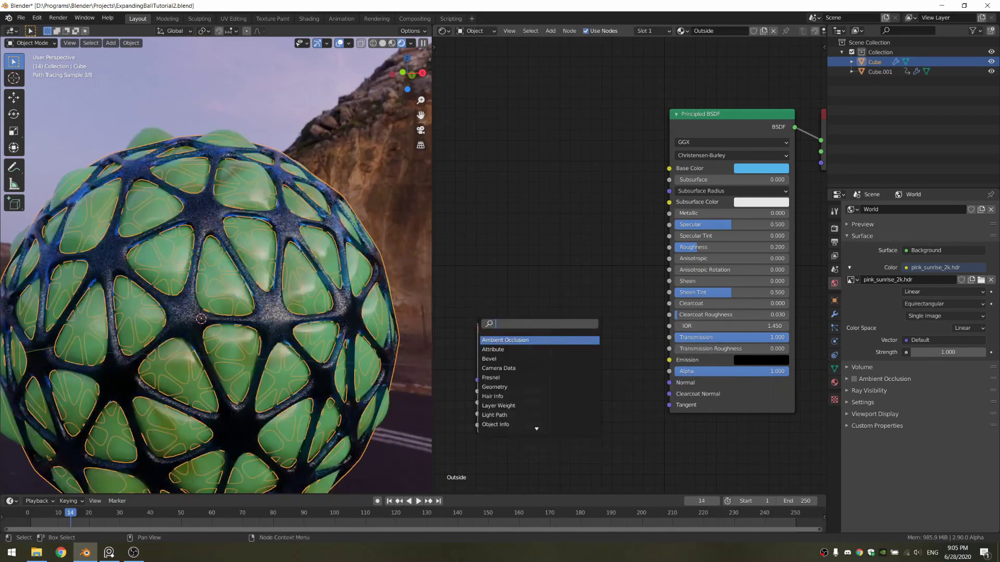
{"action": "key", "text": "Return"}
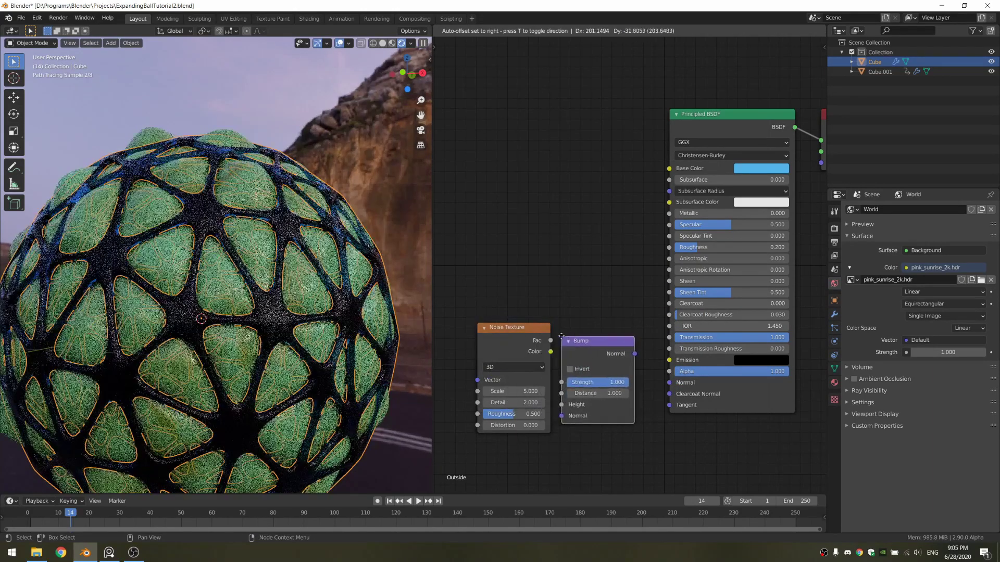
{"action": "left_click", "coordinate": [631, 358]}
{"action": "left_click_drag", "start_coordinate": [633, 355], "coordinate": [660, 384]}
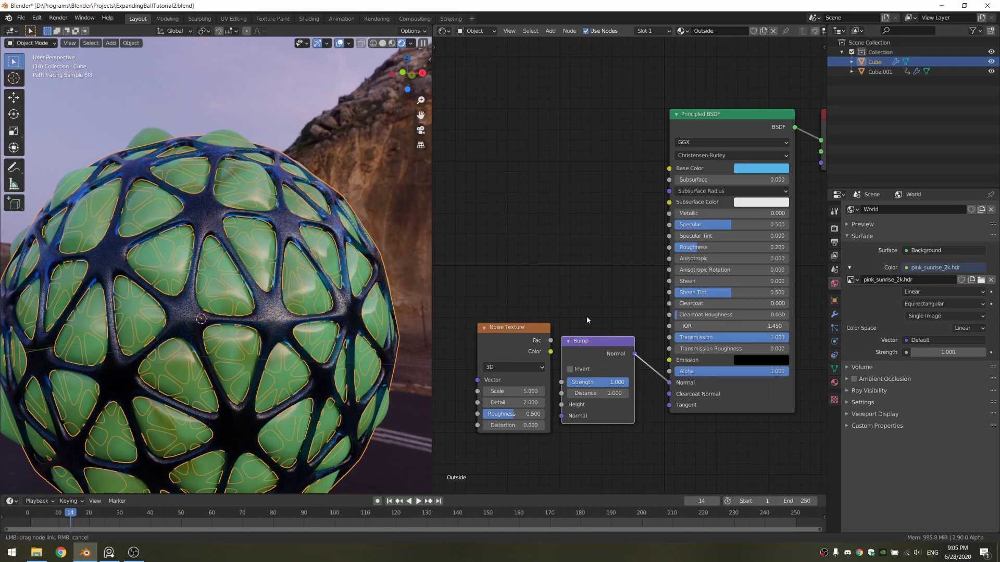
{"action": "middle_click_drag", "start_coordinate": [582, 312], "coordinate": [662, 275]}
{"action": "left_click_drag", "start_coordinate": [601, 305], "coordinate": [641, 368]}
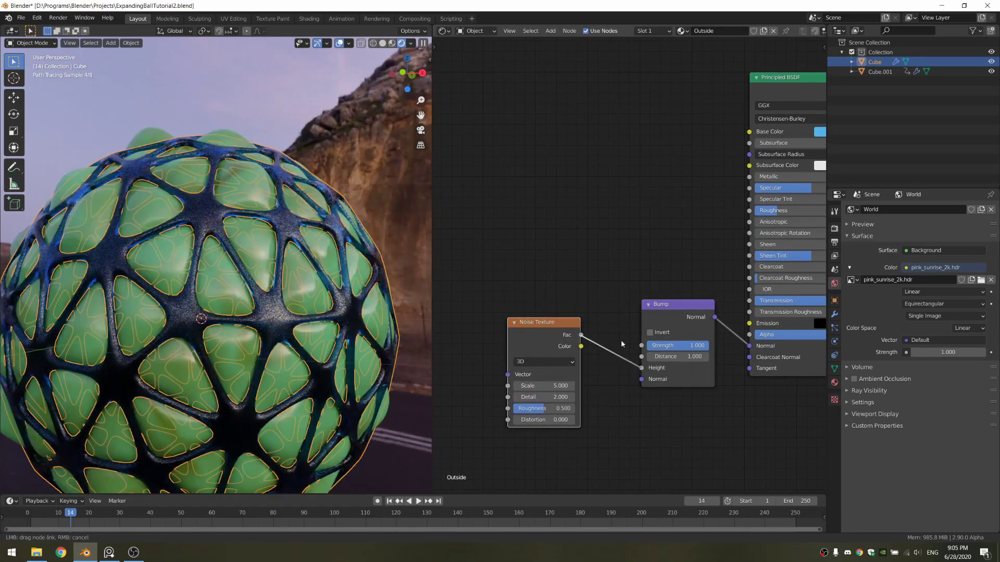
- Set the Bump node's Strength to 0.1
{"action": "mouse_move", "coordinate": [311, 322]}
{"action": "middle_mouse_down"}
{"action": "mouse_move", "coordinate": [284, 325]}
{"action": "mouse_move", "coordinate": [292, 323]}
{"action": "middle_mouse_up"}
{"action": "scroll", "coordinate": [293, 323], "scroll_direction": "up", "scroll_amount": 2}
{"action": "double_click", "coordinate": [679, 346]}
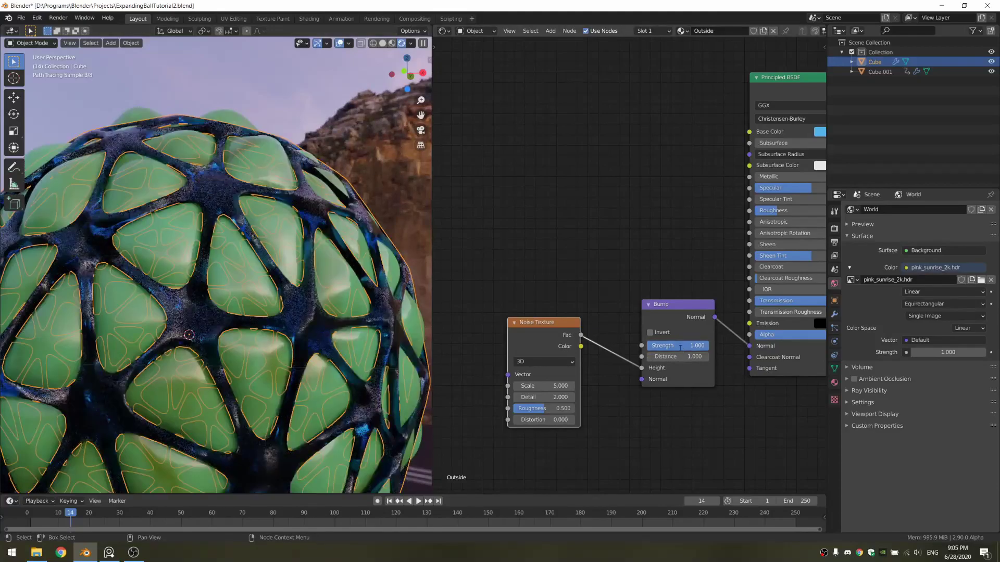
{"action": "type", "text": ".1"}
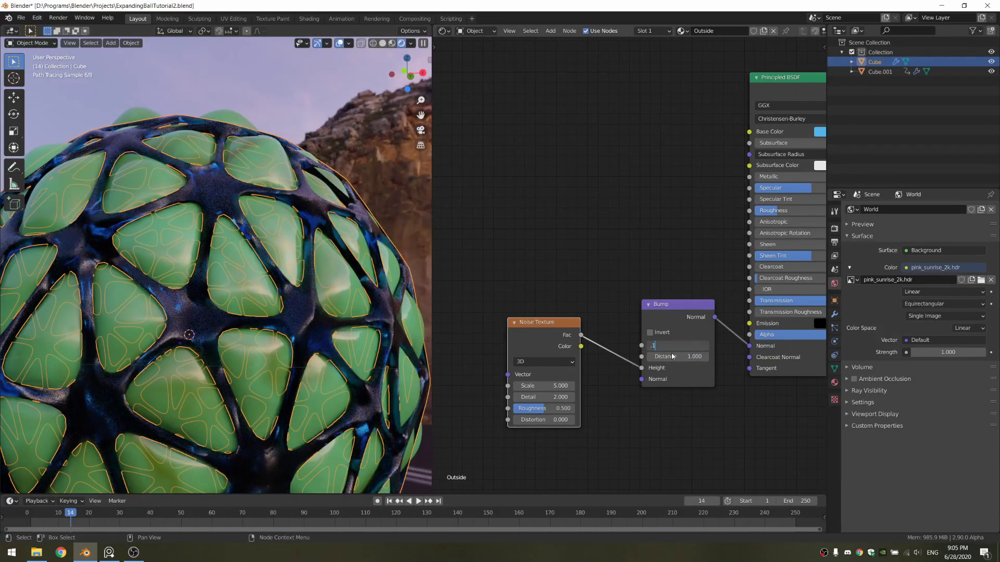
{"action": "key", "text": "Return"}
- Preview the Noise Texture on the cage and set its Scale to 25 and Detail to 0
{"action": "left_click", "coordinate": [548, 334], "text": "ctrl+shift"}
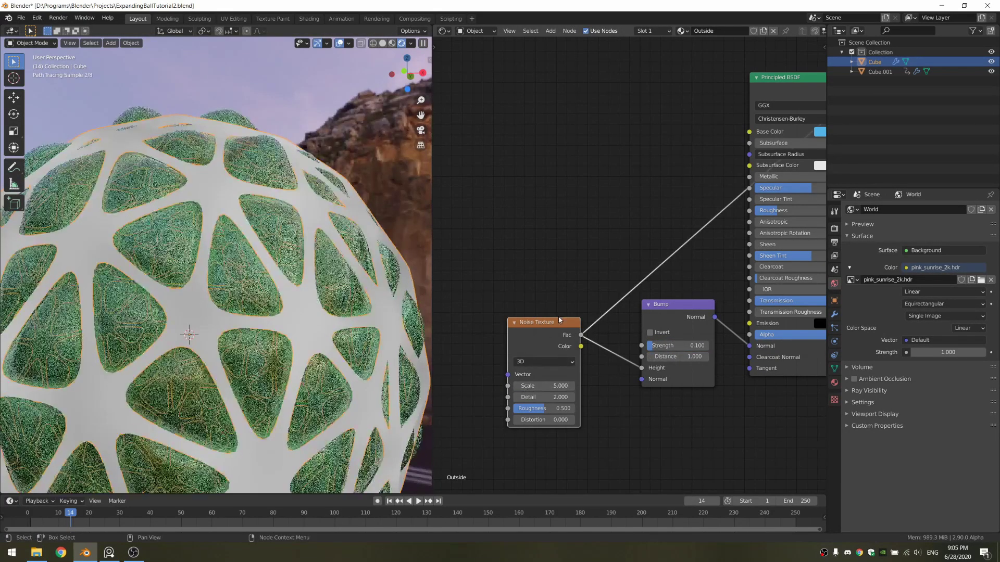
{"action": "middle_click_drag", "start_coordinate": [542, 277], "coordinate": [558, 245]}
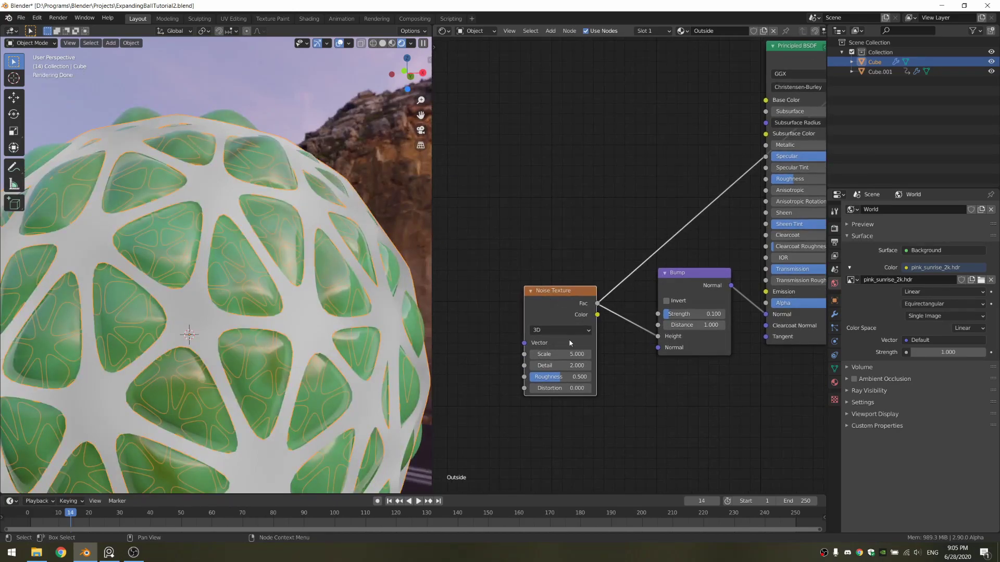
{"action": "left_click_drag", "start_coordinate": [560, 355], "coordinate": [598, 355]}
{"action": "left_click", "coordinate": [552, 355]}
{"action": "type", "text": "25"}
{"action": "key", "text": "Return"}
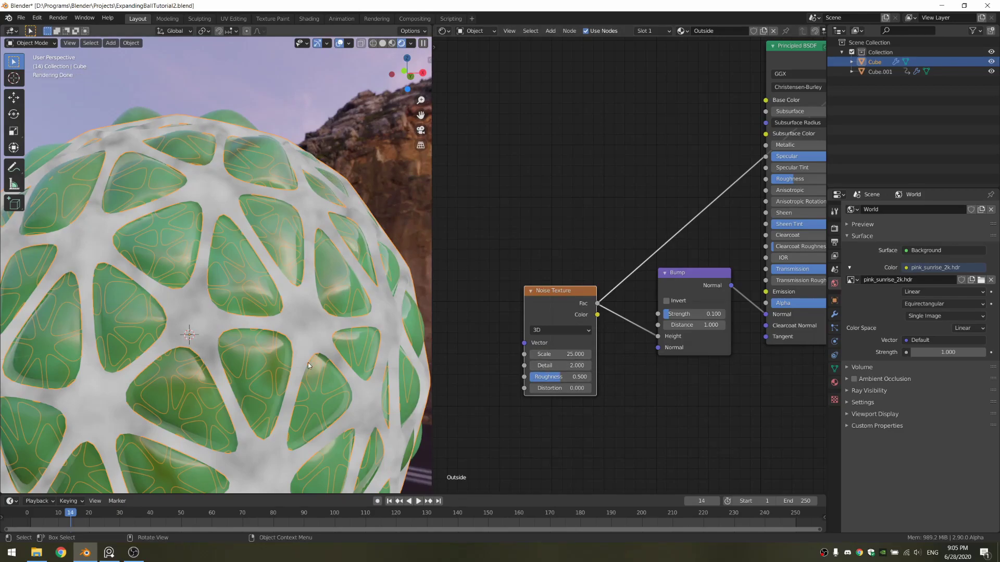
{"action": "left_click_drag", "start_coordinate": [572, 365], "coordinate": [536, 365]}
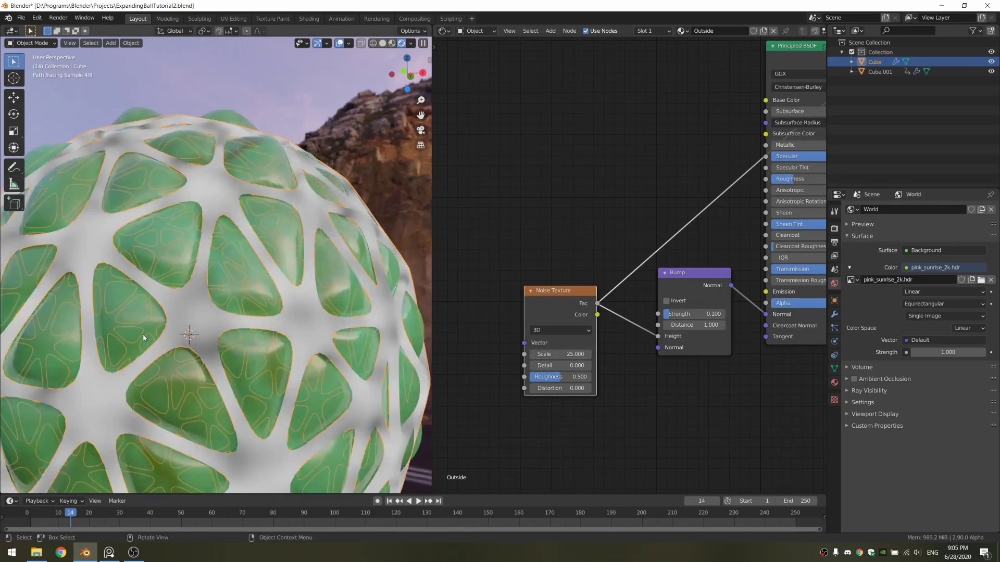
- Switch the cage preview back to the Principled BSDF and deselect everything to inspect the whole ball
{"action": "middle_click_drag", "start_coordinate": [760, 99], "coordinate": [638, 168]}
{"action": "left_click", "coordinate": [690, 122], "text": "ctrl+shift"}
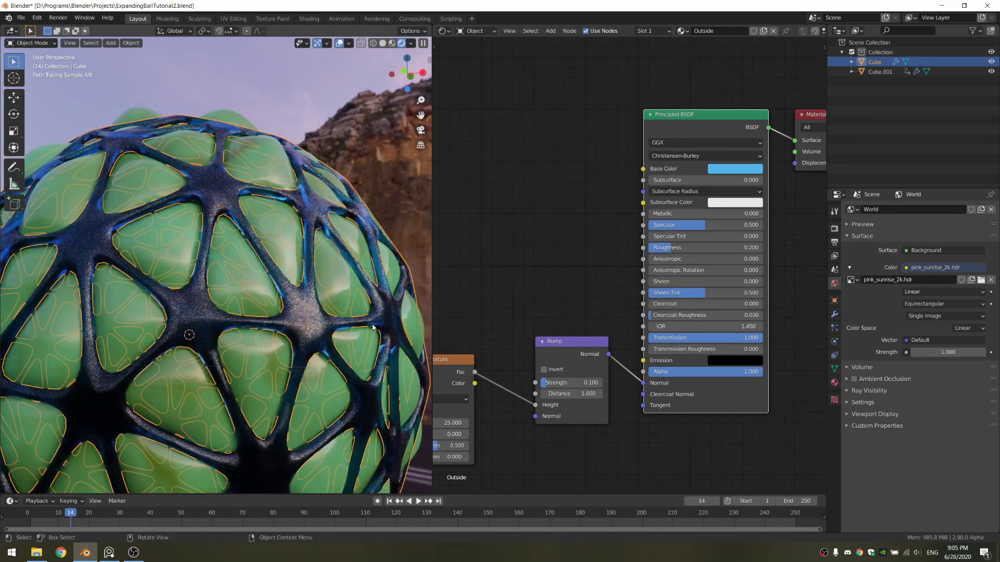
{"action": "key", "text": "alt+a"}
{"action": "middle_click_drag", "start_coordinate": [346, 271], "coordinate": [344, 275]}
{"action": "scroll", "coordinate": [345, 274], "scroll_direction": "down", "scroll_amount": 4}
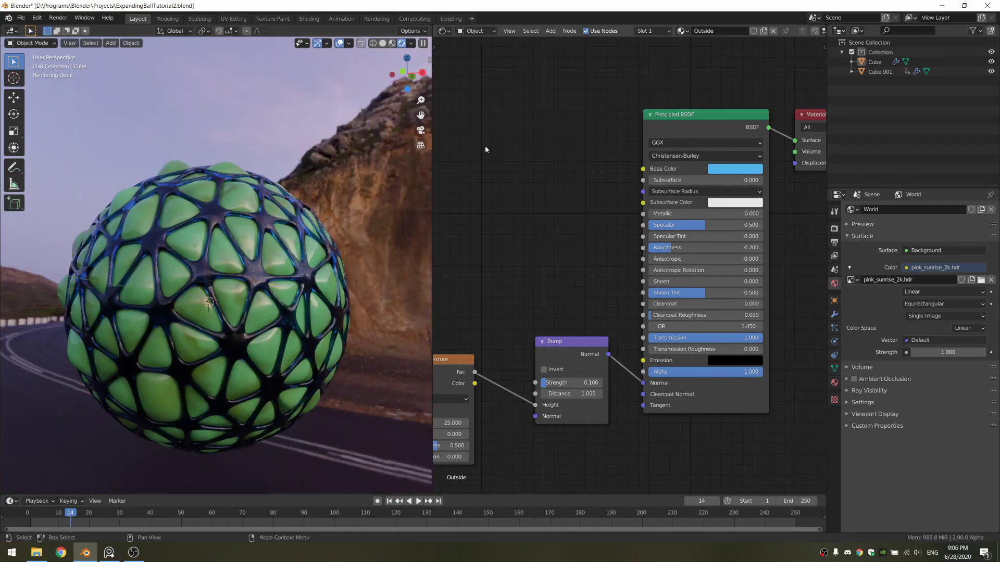
- Switch the shader editor to the World nodes, duplicate the Background node and set the copy's color to black
{"action": "left_click", "coordinate": [475, 30]}
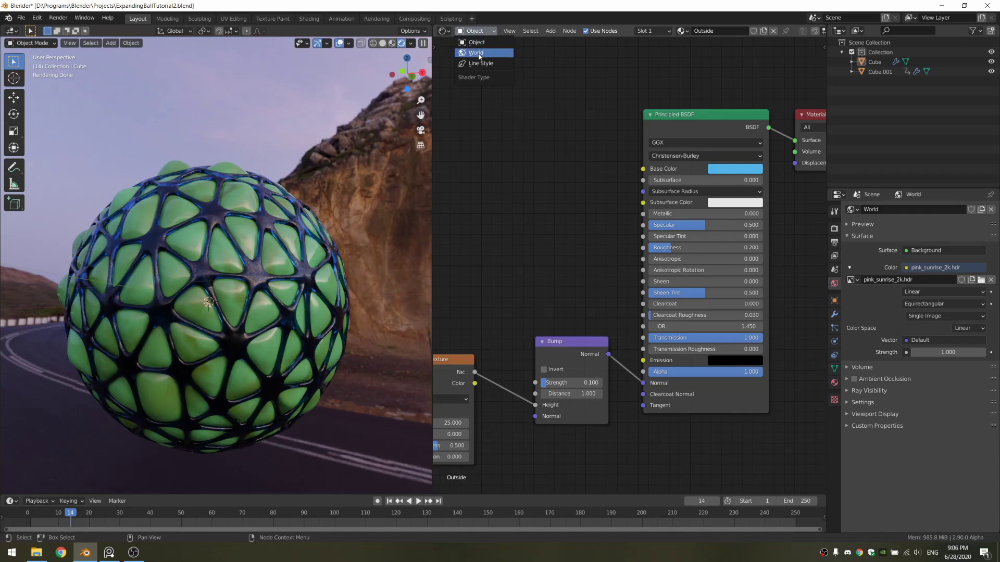
{"action": "left_click", "coordinate": [478, 53]}
{"action": "key", "text": "Home"}
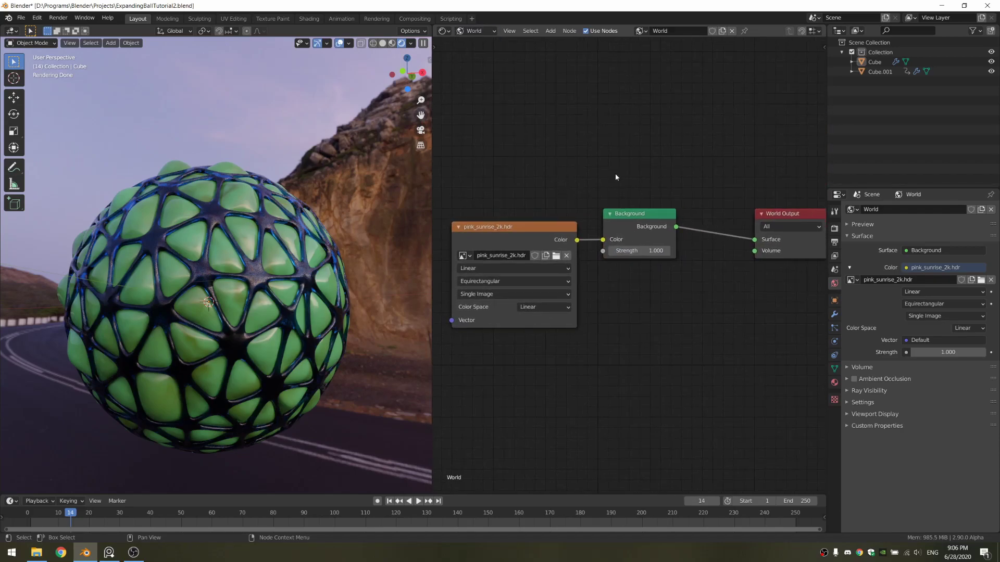
{"action": "left_click", "coordinate": [657, 237]}
{"action": "key", "text": "shift+d"}
{"action": "left_click", "coordinate": [668, 307]}
{"action": "left_click", "coordinate": [663, 303]}
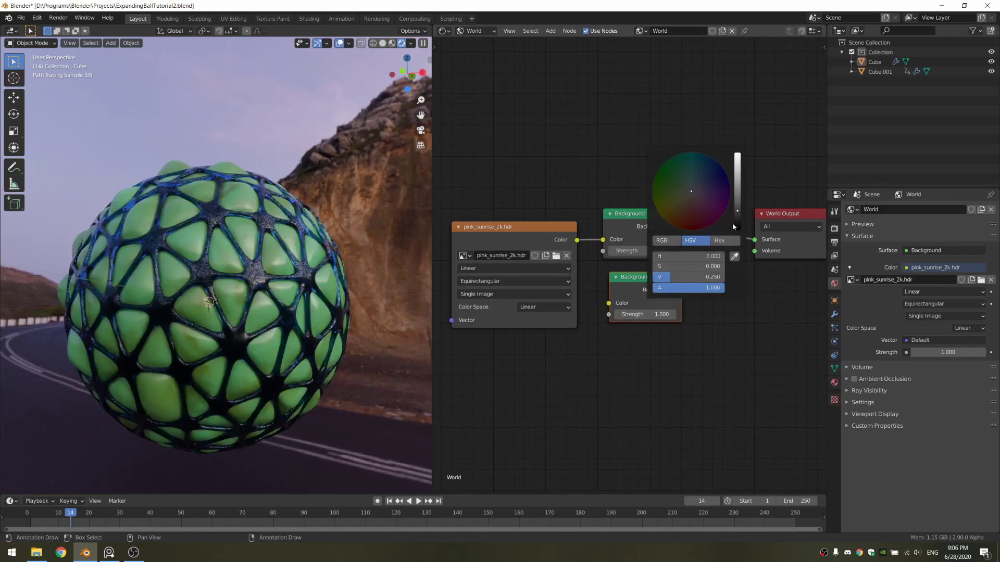
{"action": "left_click_drag", "start_coordinate": [733, 226], "coordinate": [737, 232]}
- Insert a Mix Shader between the HDRI Background and World Output, and connect the black Background to its second Shader input
{"action": "key", "text": "shift+a"}
{"action": "type", "text": "mix"}
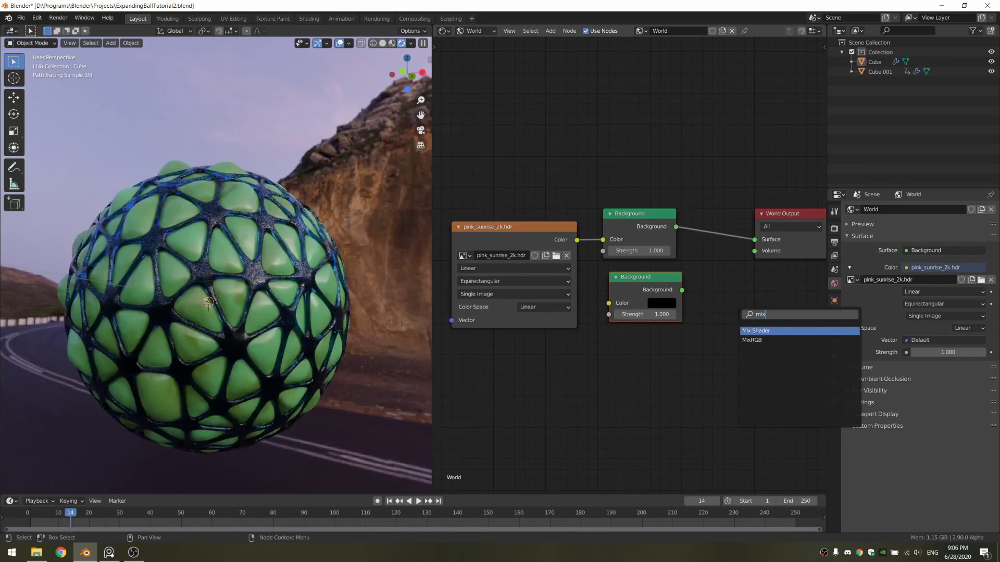
{"action": "key", "text": "Return"}
{"action": "left_click", "coordinate": [726, 219]}
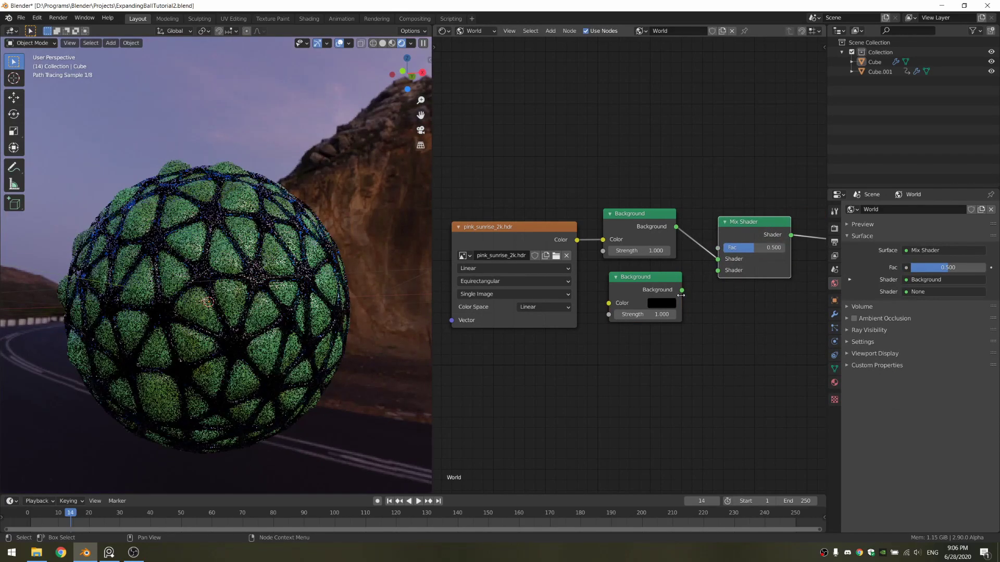
{"action": "left_click_drag", "start_coordinate": [682, 290], "coordinate": [718, 271]}
- Add a Light Path node and connect its Is Camera Ray output to the Mix Shader's Fac
{"action": "middle_click_drag", "start_coordinate": [718, 273], "coordinate": [667, 363]}
{"action": "key", "text": "shift+a"}
{"action": "type", "text": "light"}
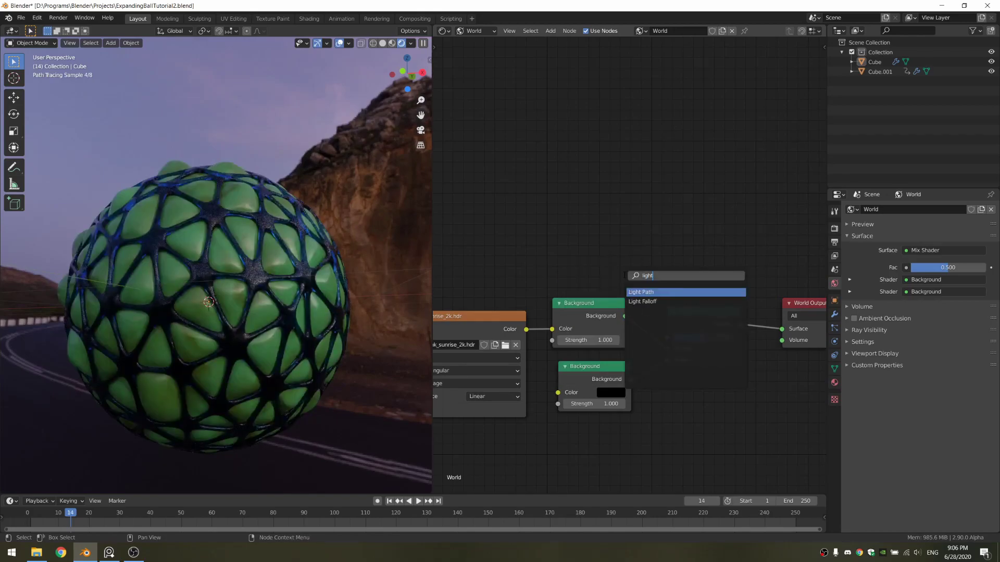
{"action": "key", "text": "Return"}
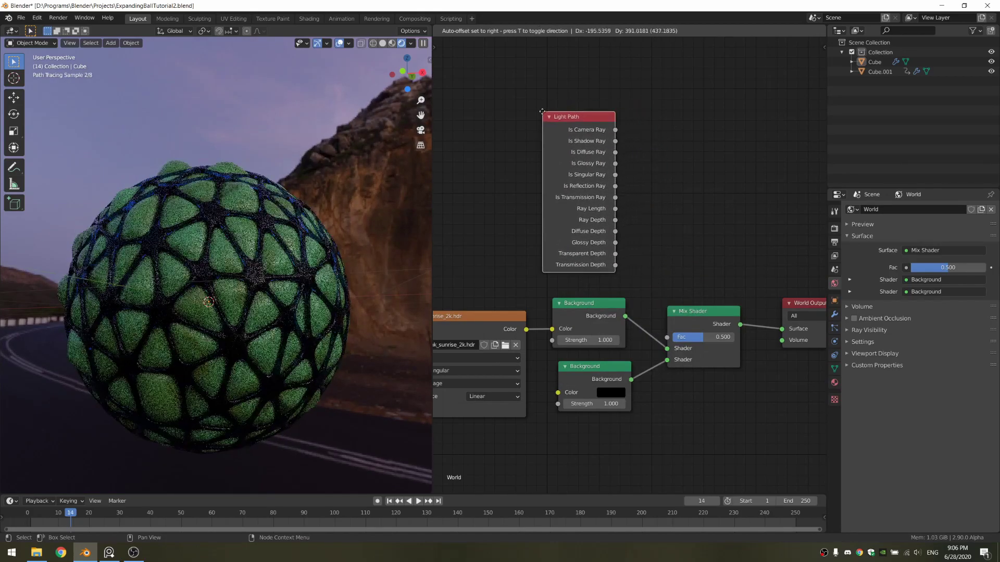
{"action": "left_click", "coordinate": [542, 111]}
{"action": "left_click_drag", "start_coordinate": [596, 134], "coordinate": [667, 337]}
{"action": "middle_click_drag", "start_coordinate": [671, 273], "coordinate": [626, 263]}
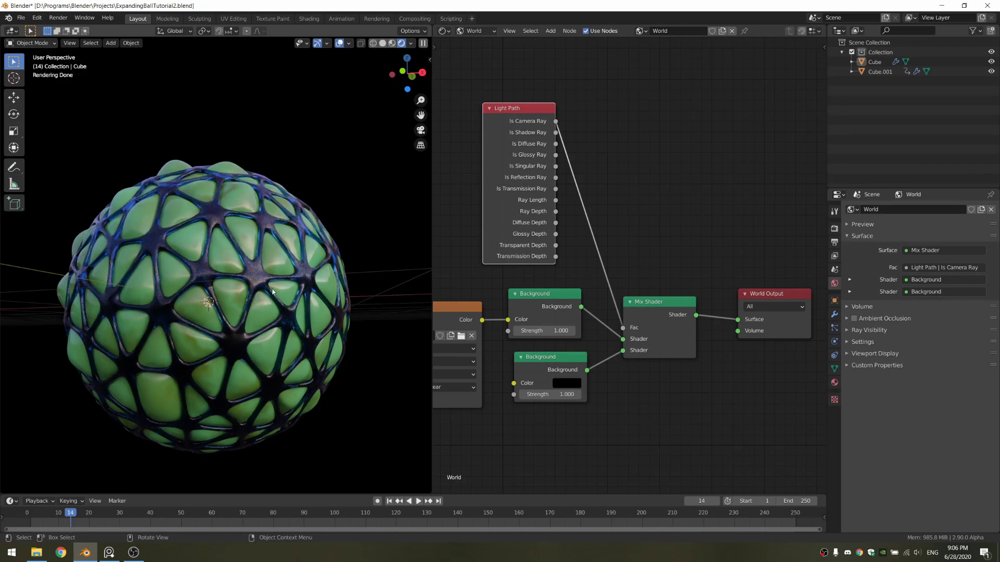
- Add a camera to the scene and align it to a view showing the whole ball
{"action": "middle_click_drag", "start_coordinate": [304, 152], "coordinate": [294, 185]}
{"action": "scroll", "coordinate": [260, 271], "scroll_direction": "up", "scroll_amount": 1}
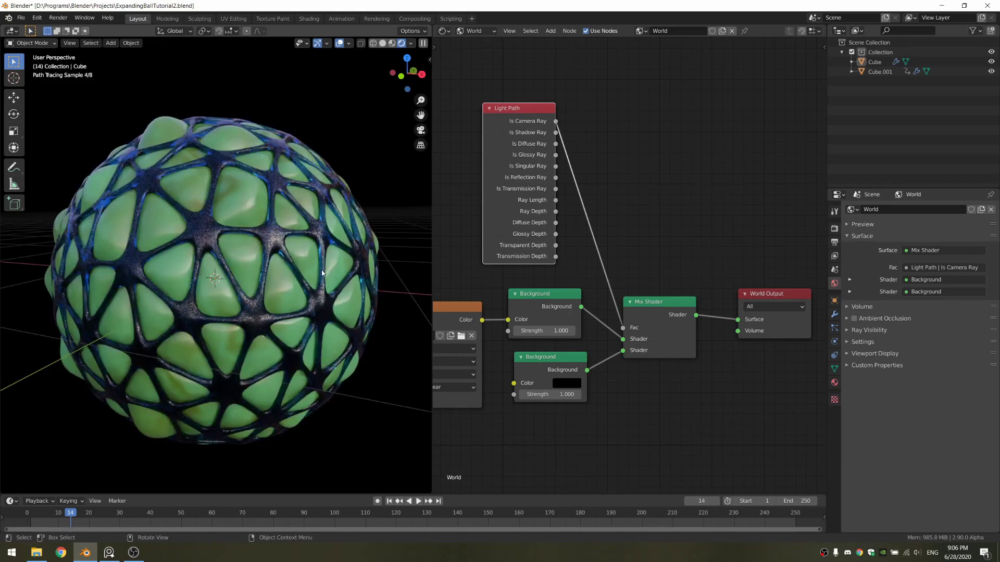
{"action": "middle_click_drag", "start_coordinate": [319, 271], "coordinate": [320, 262]}
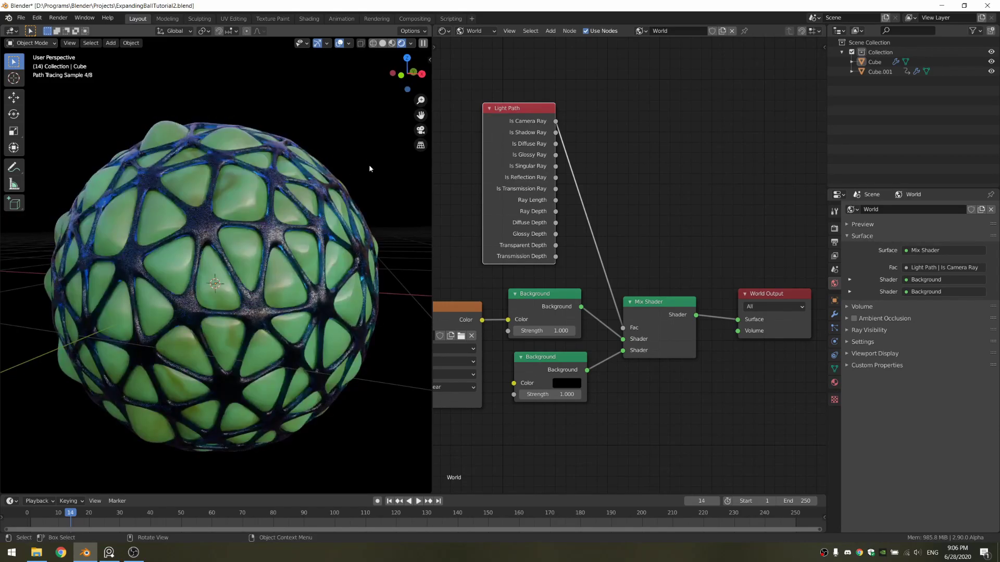
{"action": "scroll", "coordinate": [313, 256], "scroll_direction": "down", "scroll_amount": 3}
{"action": "right_click", "coordinate": [314, 256]}
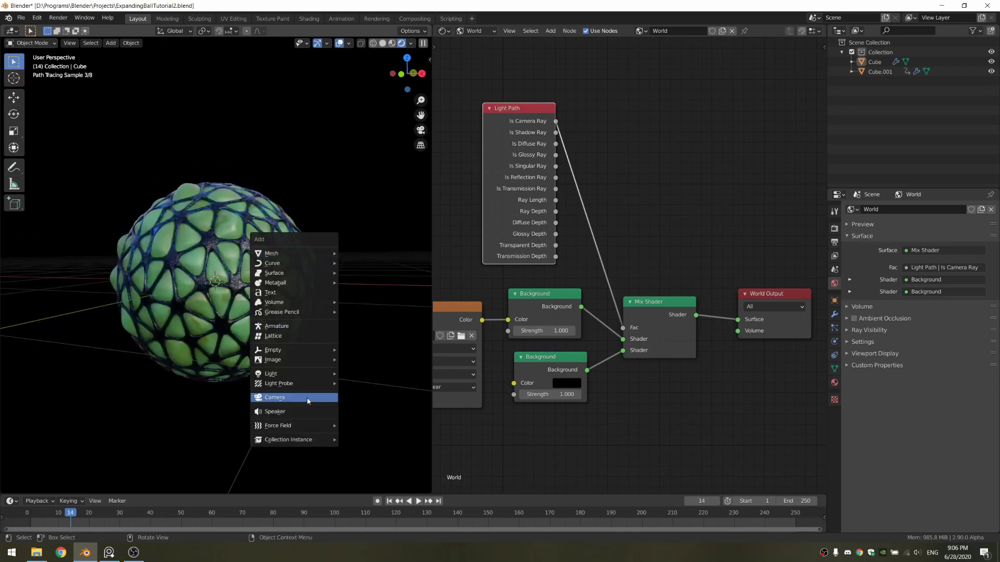
{"action": "left_click", "coordinate": [304, 397]}
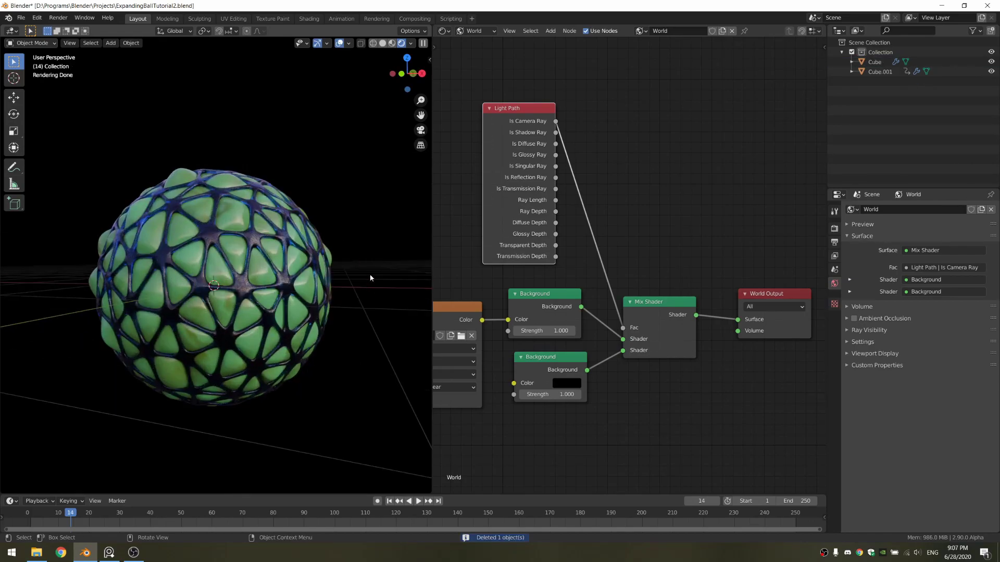
{"action": "key", "text": "shift+a"}
{"action": "left_click", "coordinate": [371, 278]}
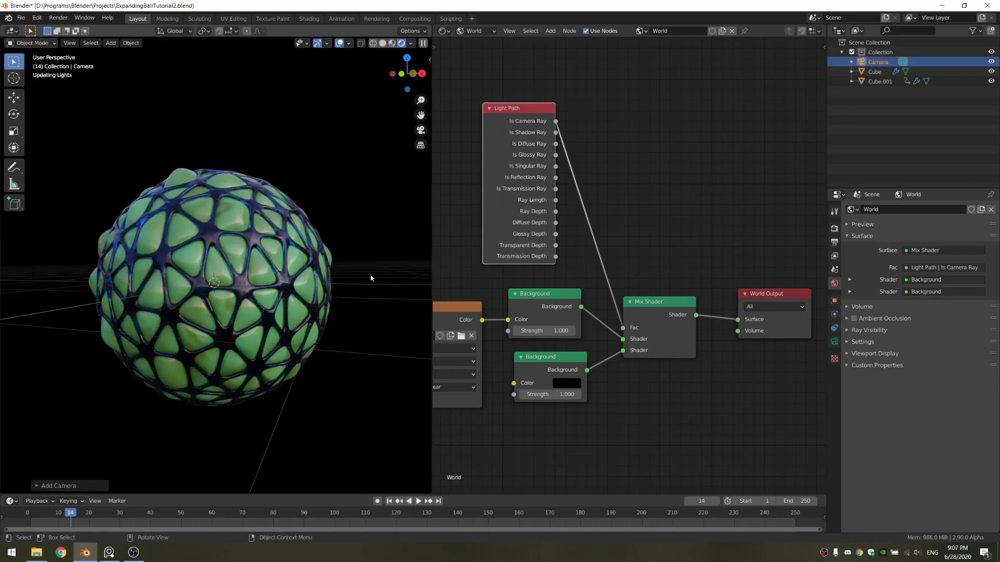
{"action": "key", "text": "ctrl+alt+KP_0"}
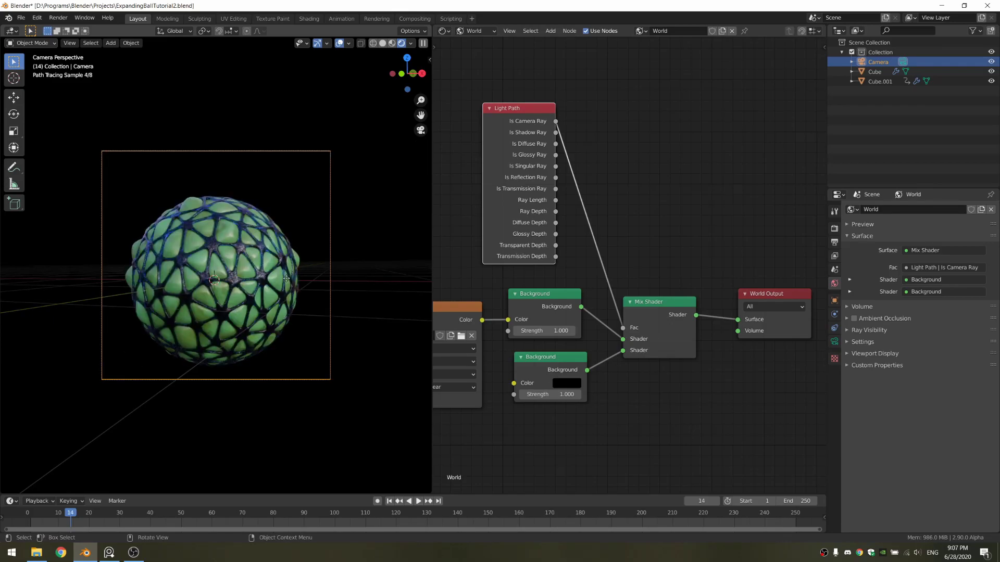
- Reposition the camera and move it along its local Z axis toward the ball so the ball fills more of the frame
{"action": "key", "text": "g"}
{"action": "left_click", "coordinate": [287, 259]}
{"action": "key", "text": "g"}
{"action": "key", "text": "z"}
{"action": "key", "text": "z"}
{"action": "left_click", "coordinate": [286, 259]}
{"action": "key", "text": "g"}
{"action": "key", "text": "z"}
{"action": "key", "text": "z"}
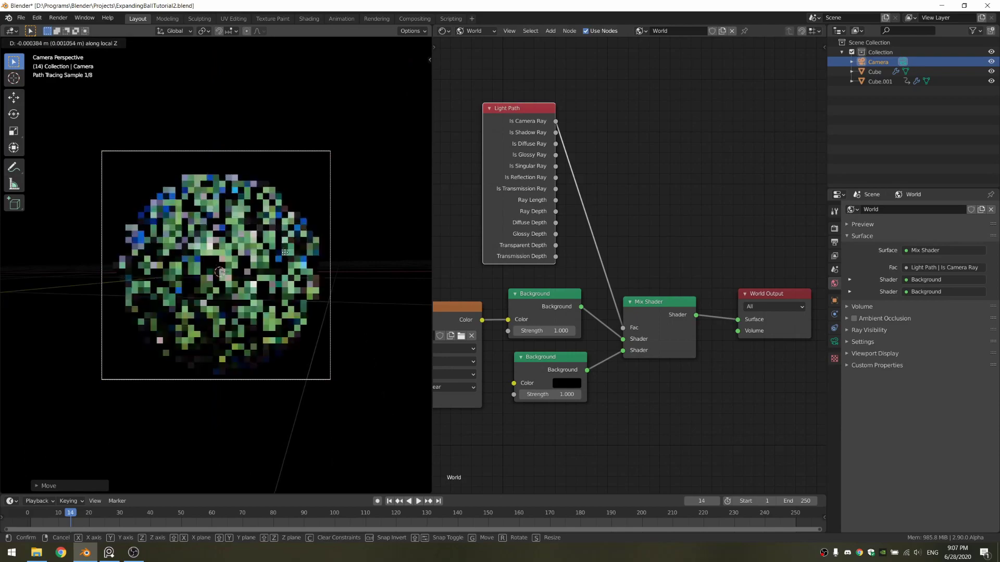
{"action": "left_click", "coordinate": [270, 196]}
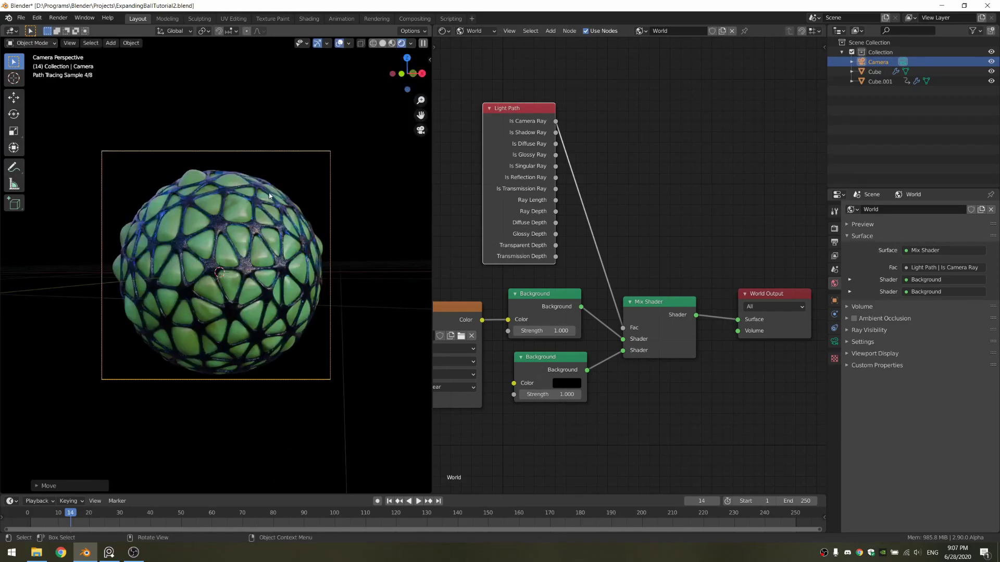
- Fine-tune the camera position to center the ball in the frame and render the current frame
{"action": "key", "text": "g"}
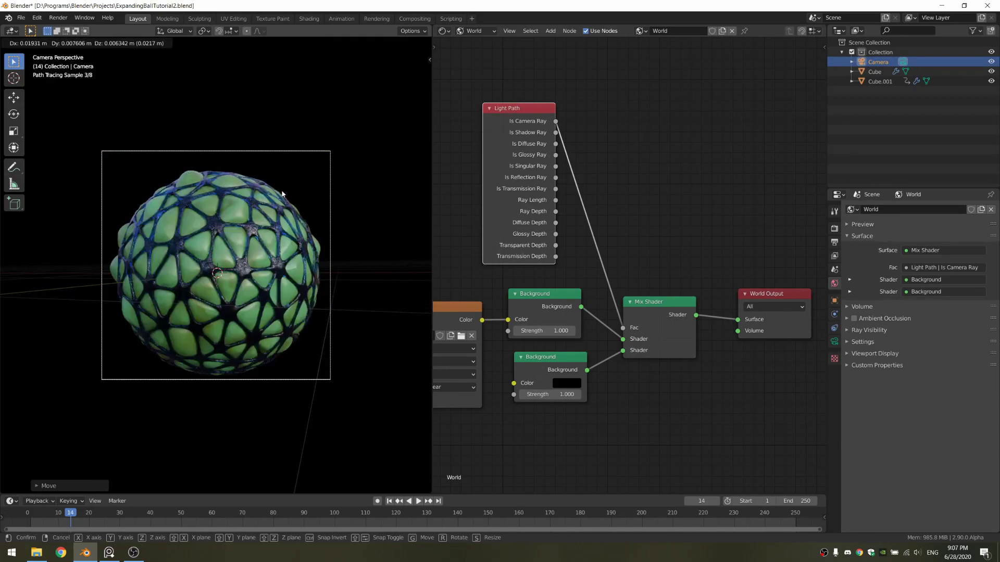
{"action": "left_click", "coordinate": [283, 196]}
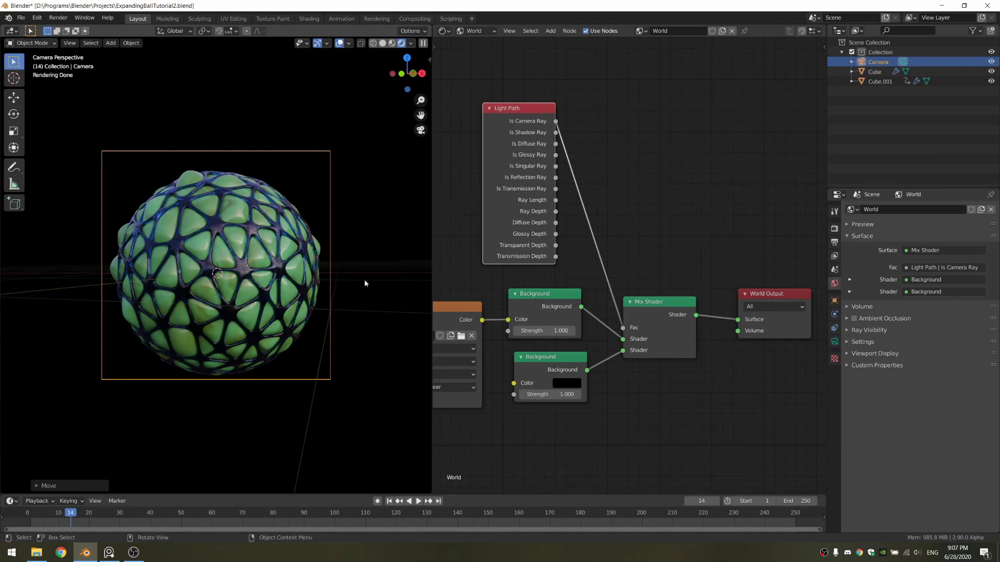
{"action": "key", "text": "F12"}
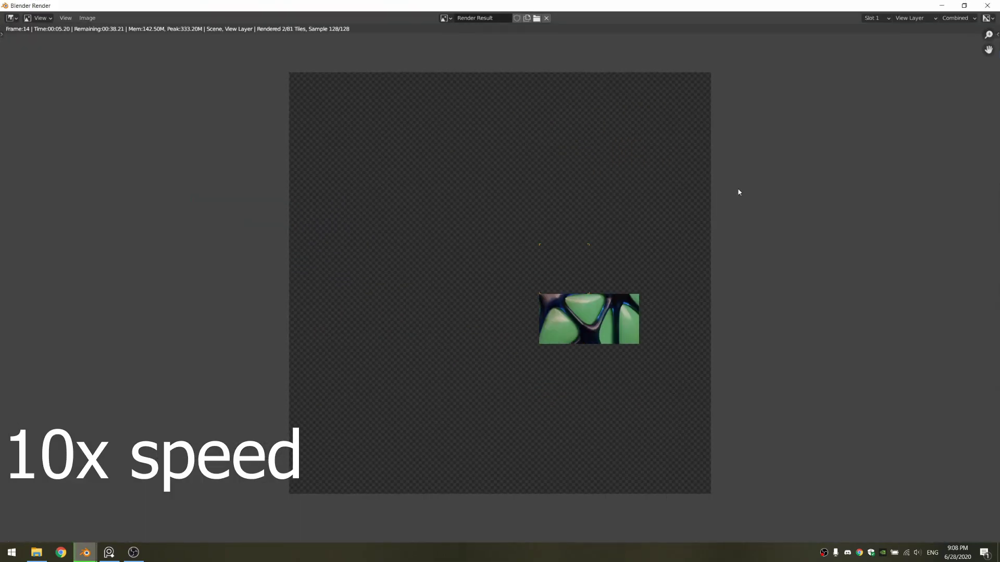